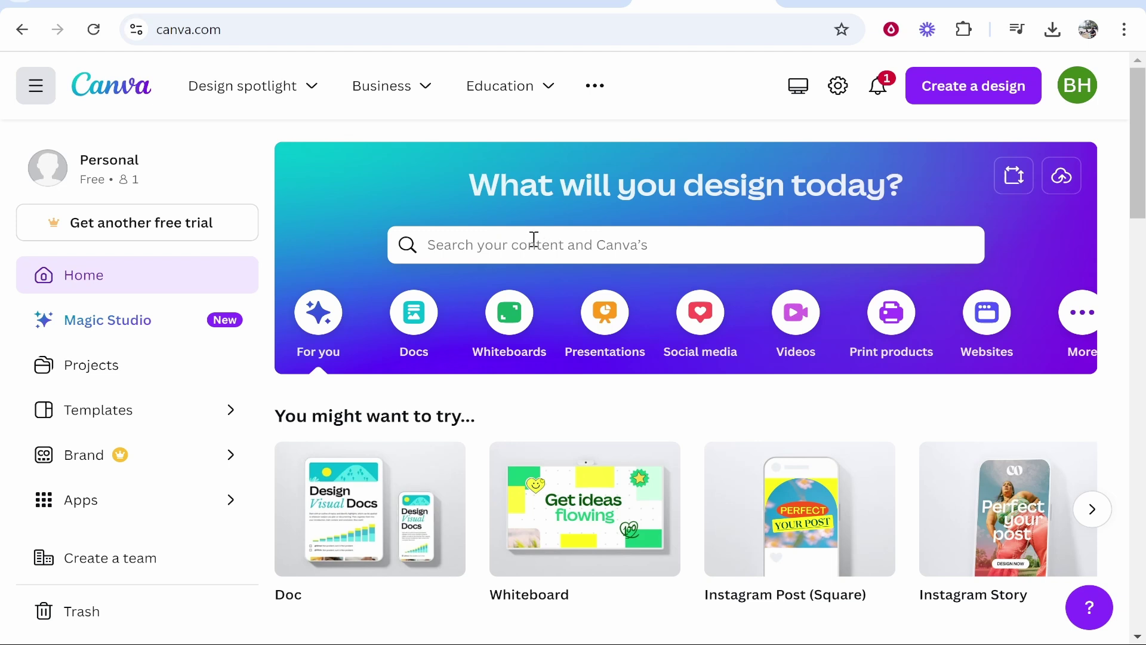
Search Canva for 'facebook cover' and scroll through the results
left_click(504, 245)
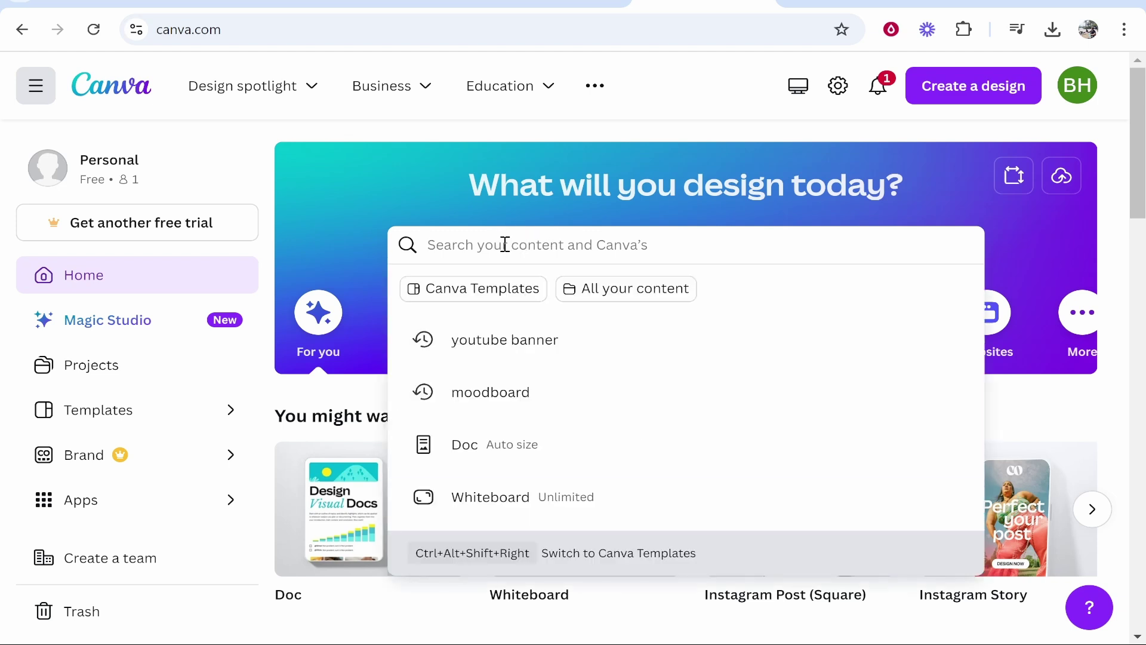
type("faeb")
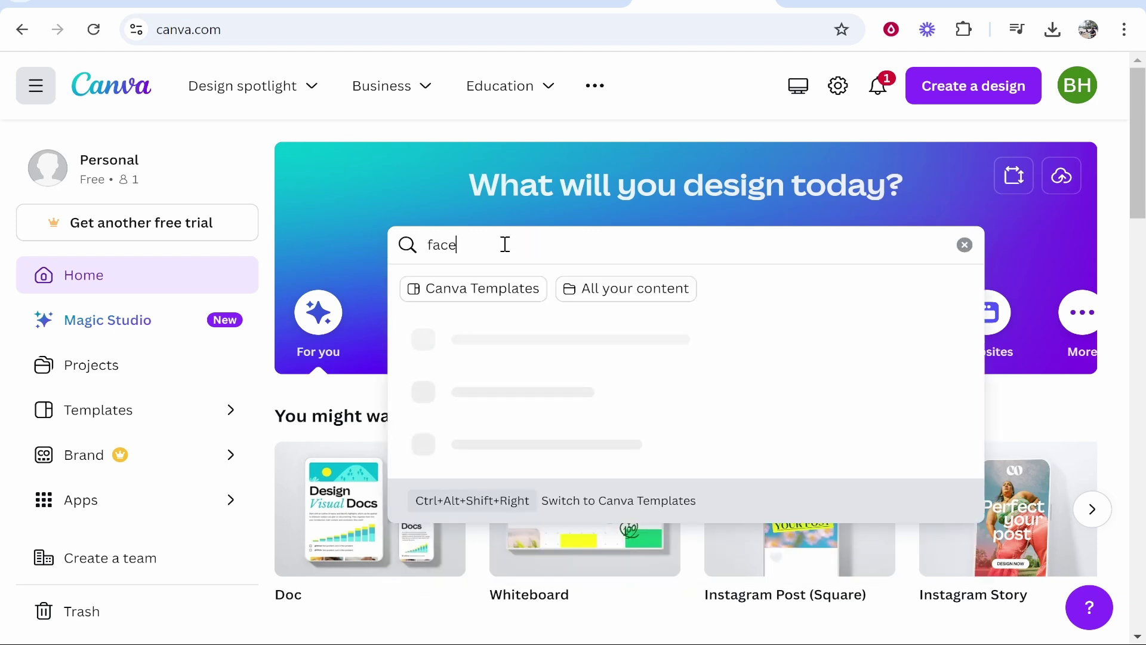
type("book cover")
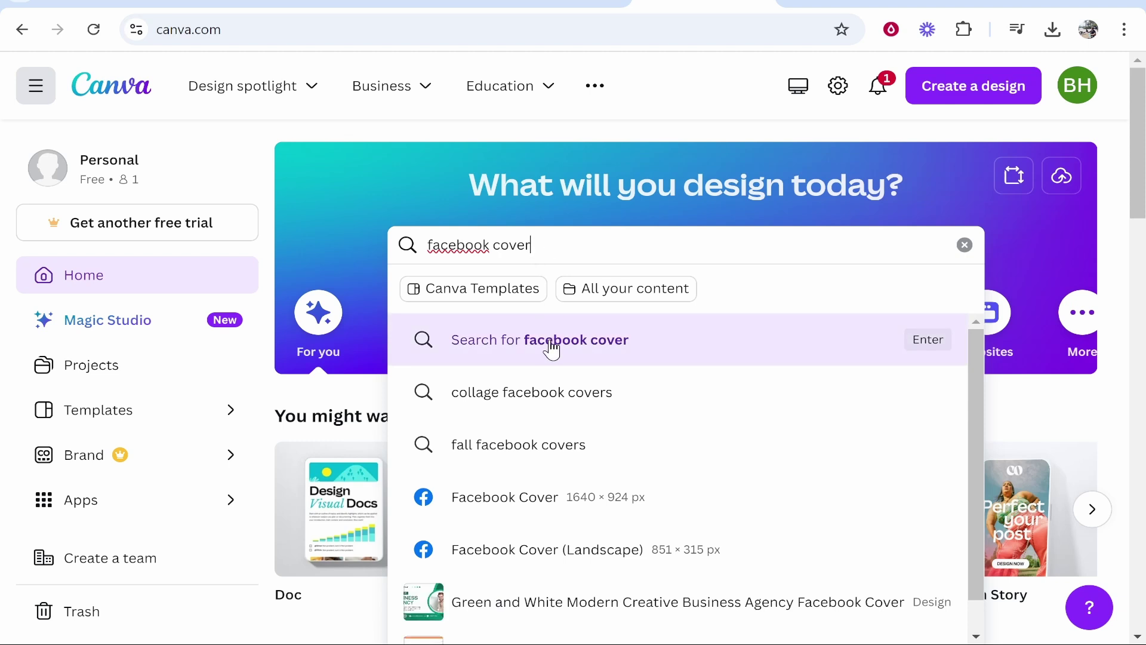
left_click(552, 341)
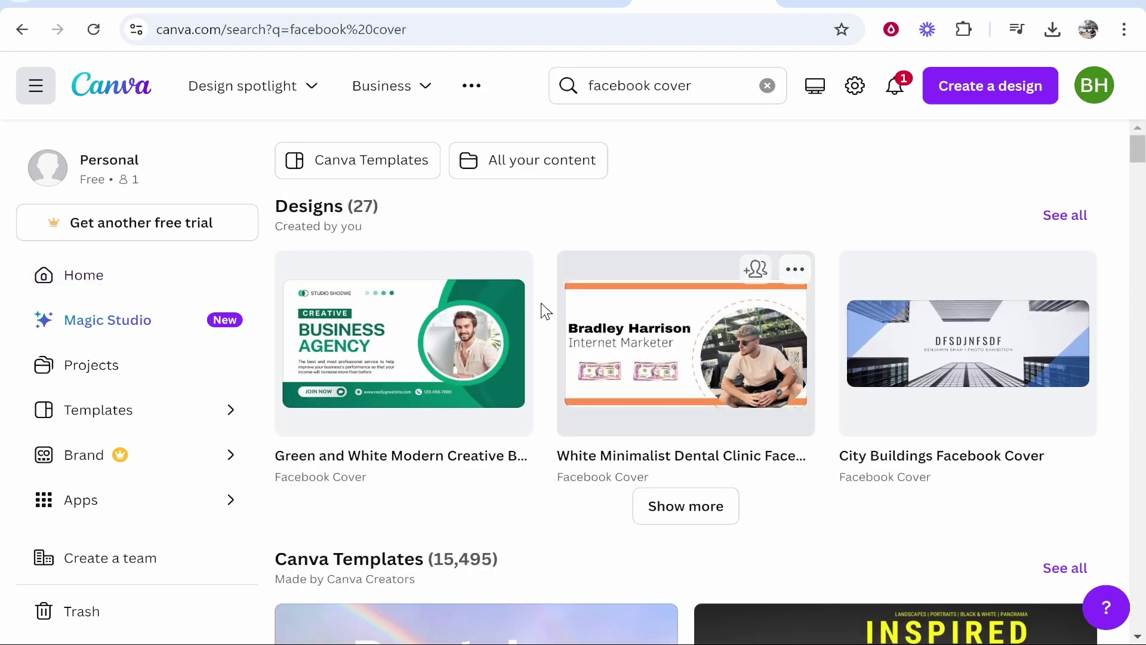
scroll(543, 312, "down", 1)
scroll(568, 307, "down", 1)
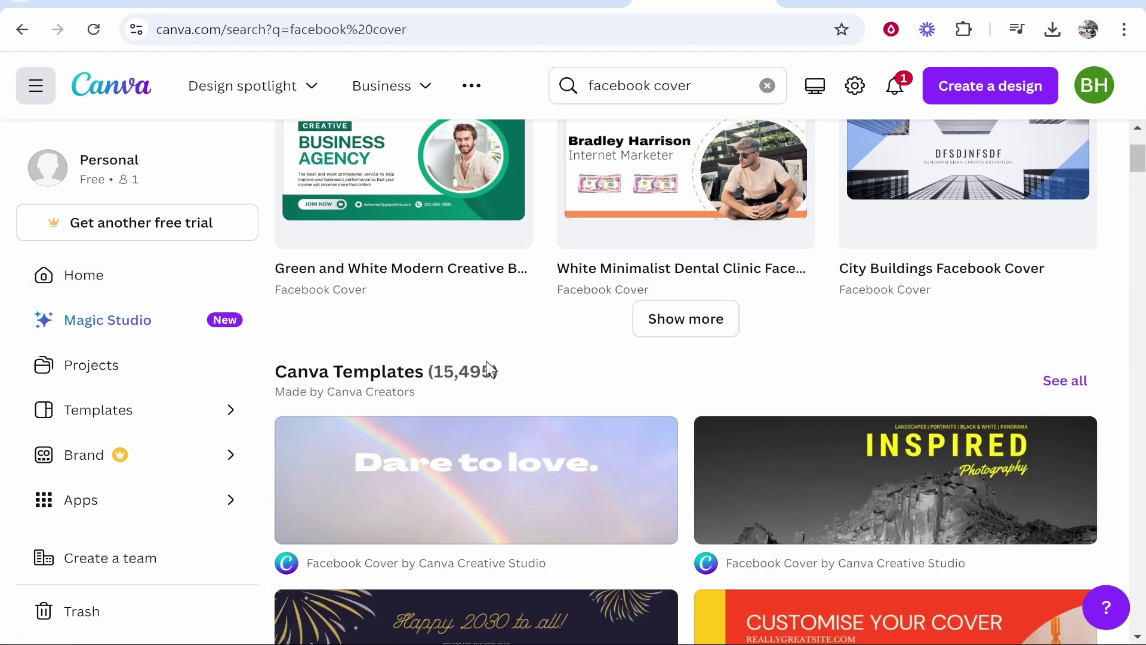
scroll(486, 361, "down", 1)
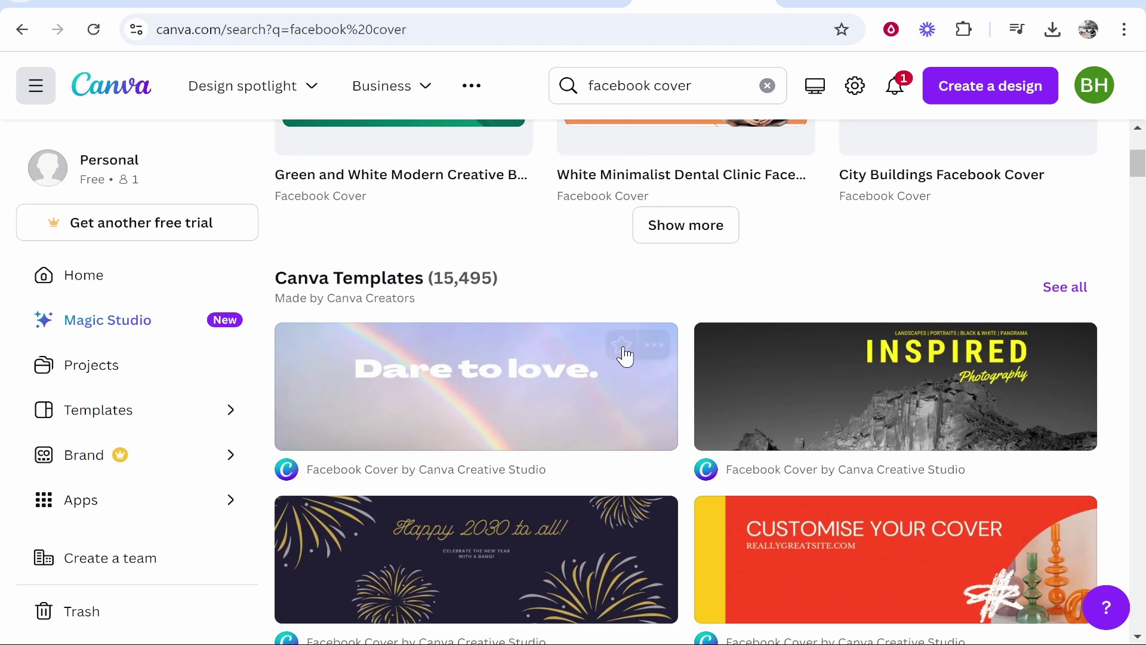
Browse all Canva facebook cover templates and the design-type list, then return to the search results
left_click(1066, 290)
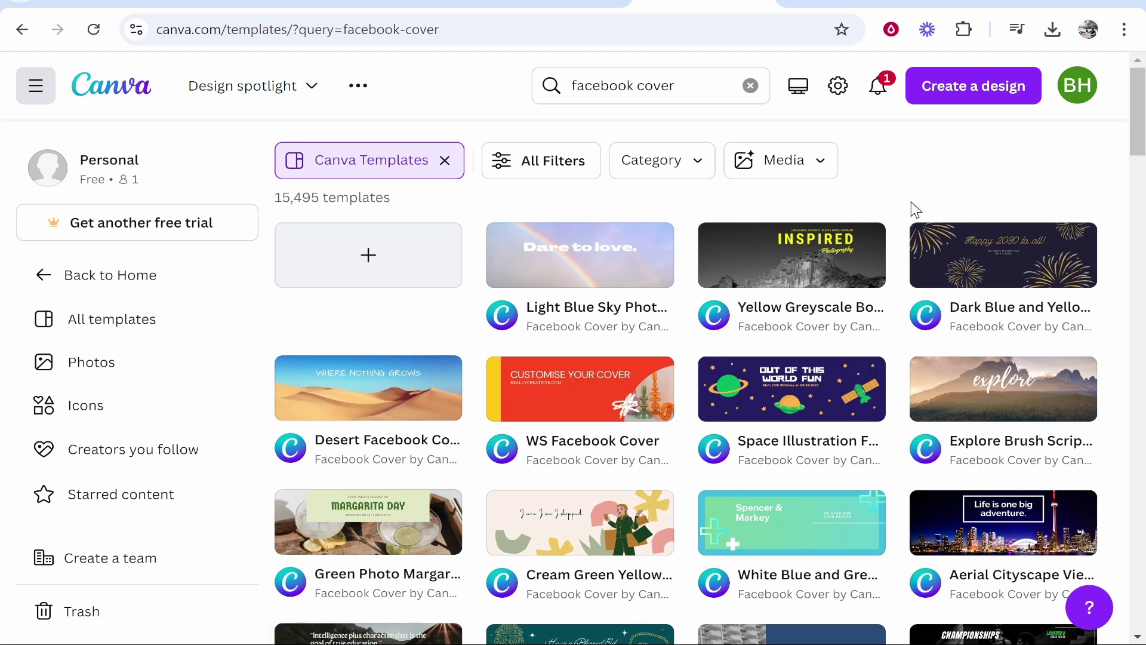
left_click(990, 91)
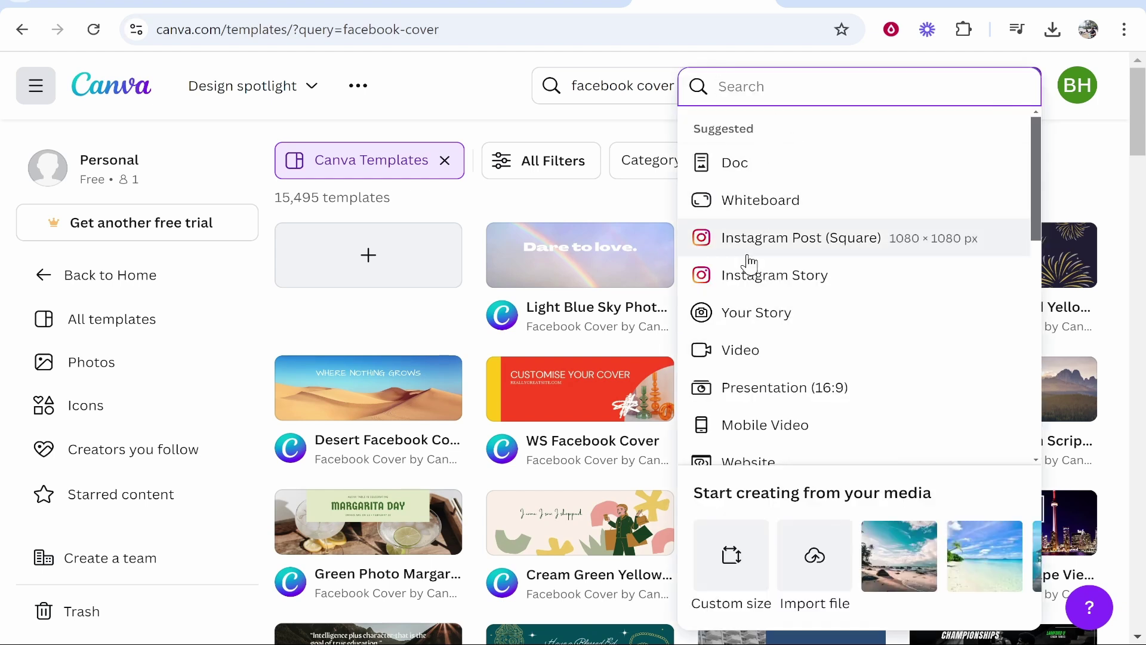
scroll(901, 163, "down", 2)
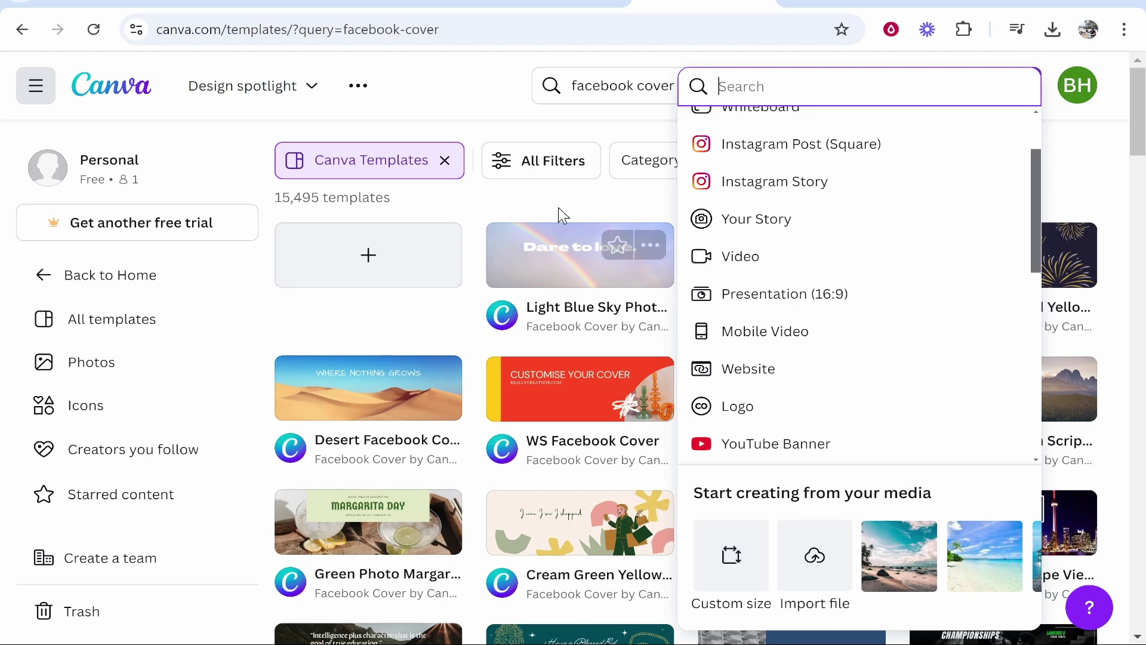
left_click(444, 160)
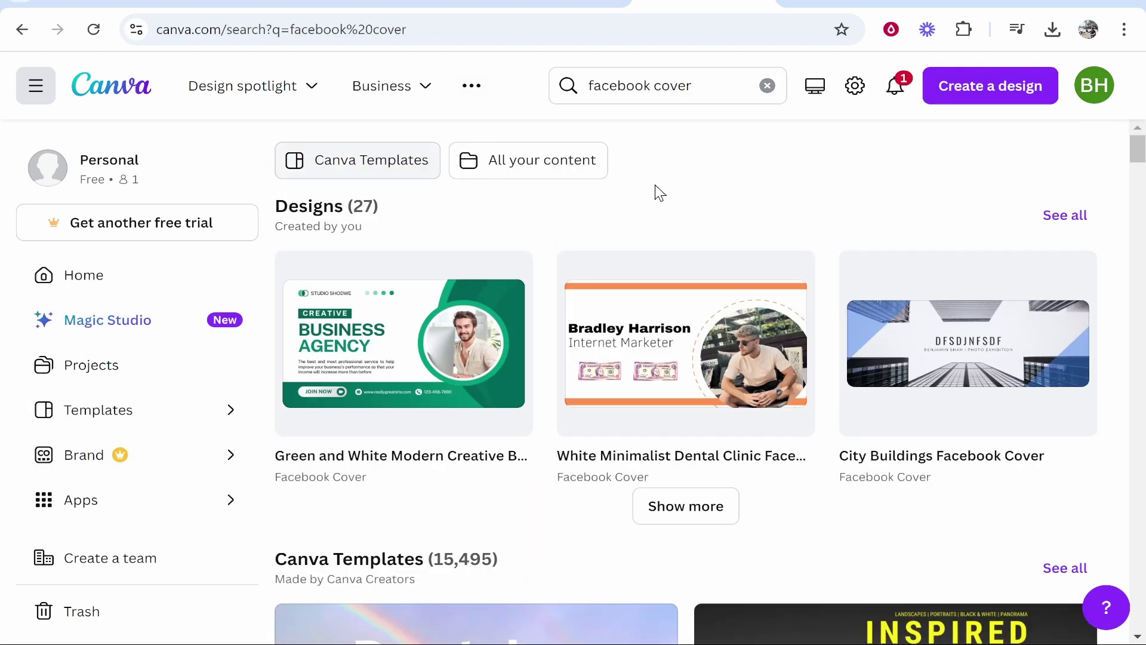
Go from the home page via Templates > Social media to the Instagram Posts (Square) gallery
left_click(140, 91)
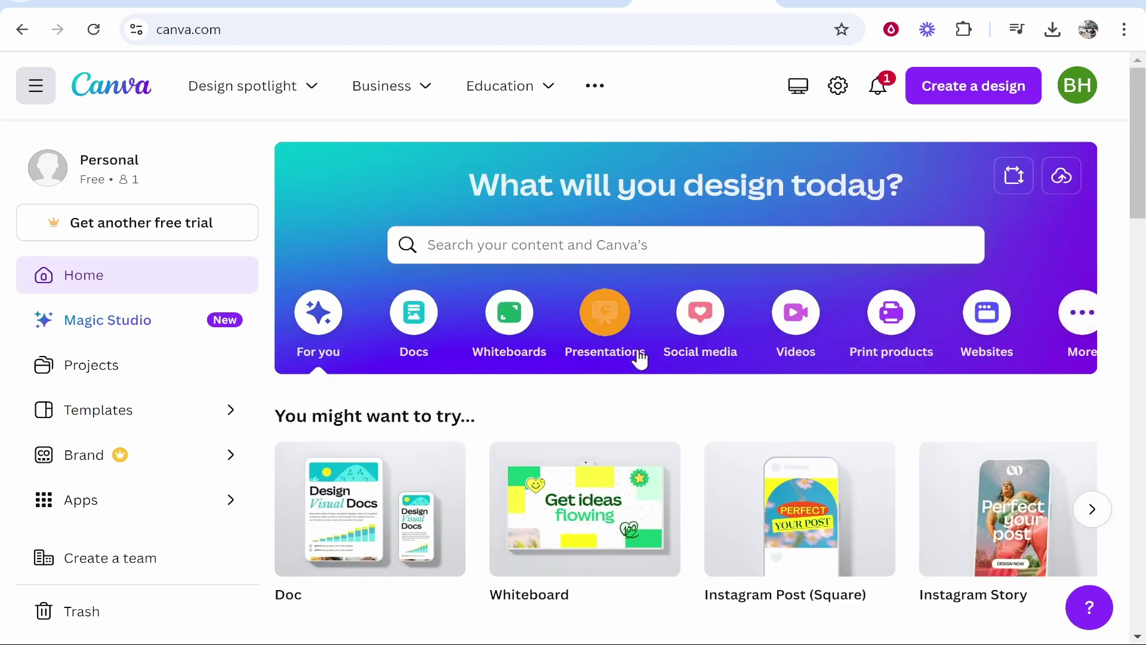
scroll(352, 333, "down", 2)
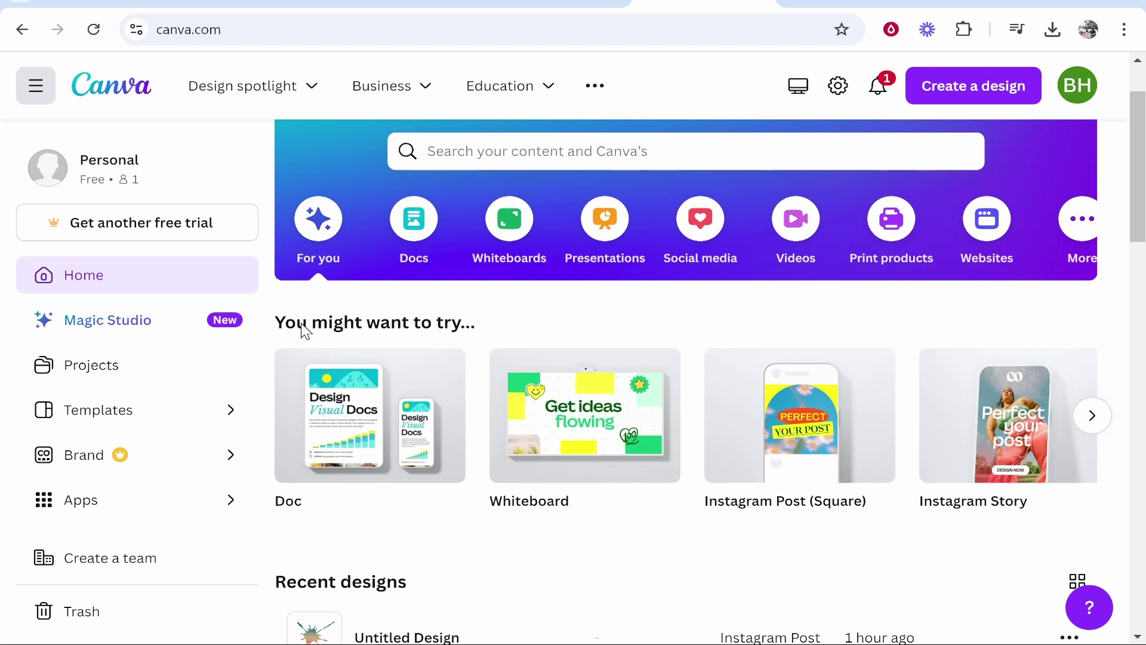
left_click(115, 410)
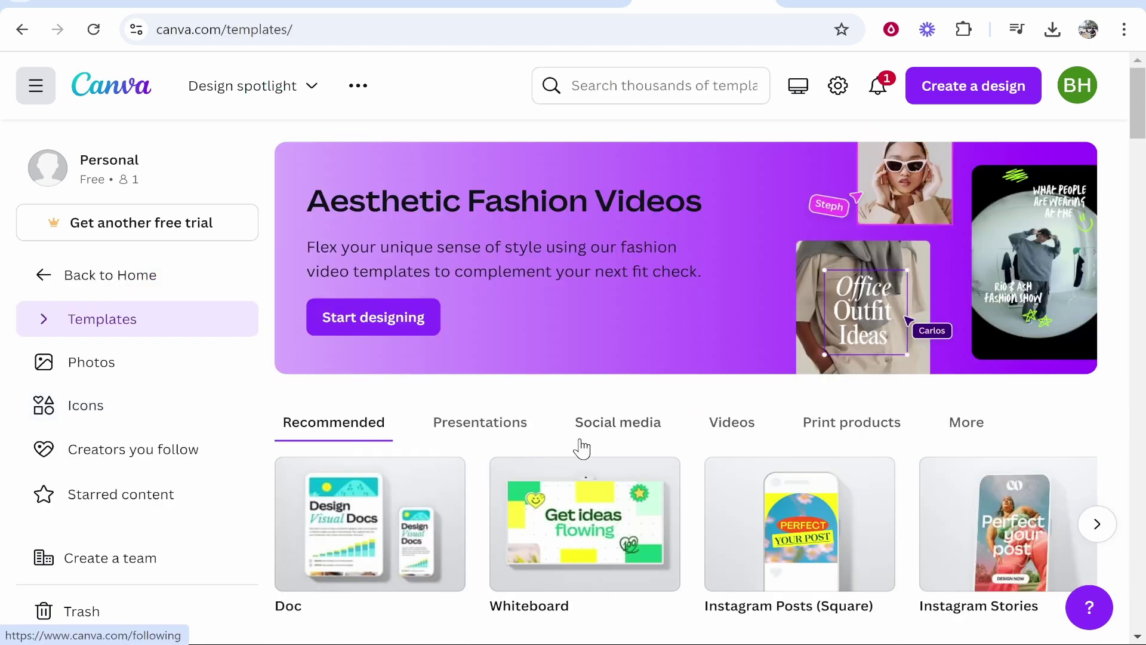
scroll(578, 448, "down", 3)
left_click(630, 240)
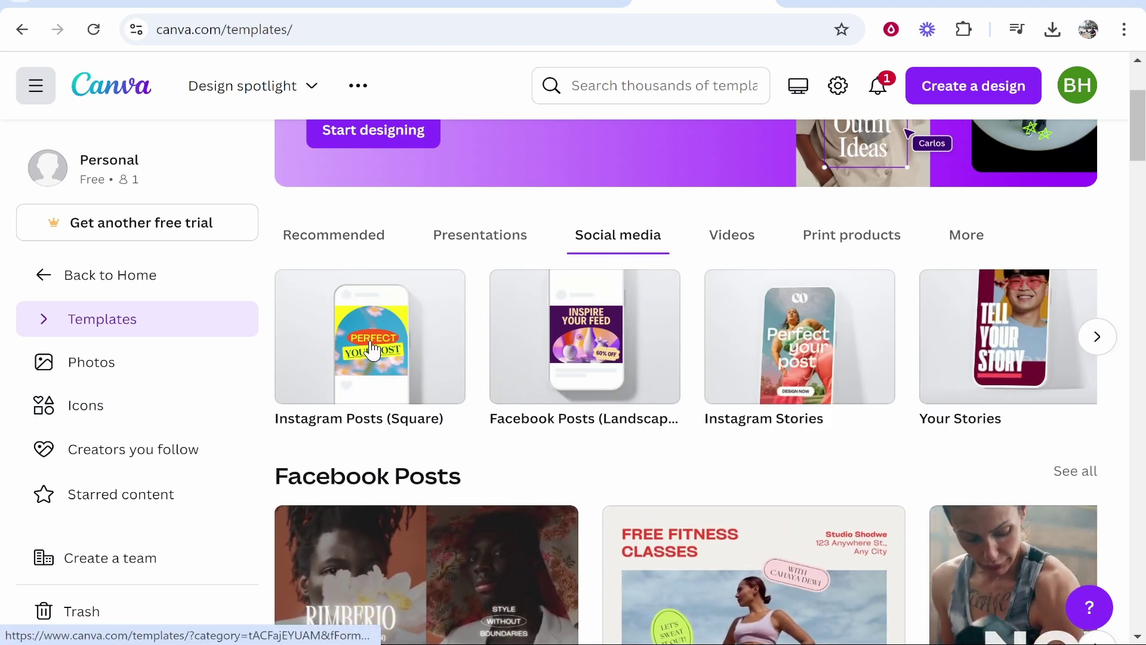
scroll(376, 360, "down", 3)
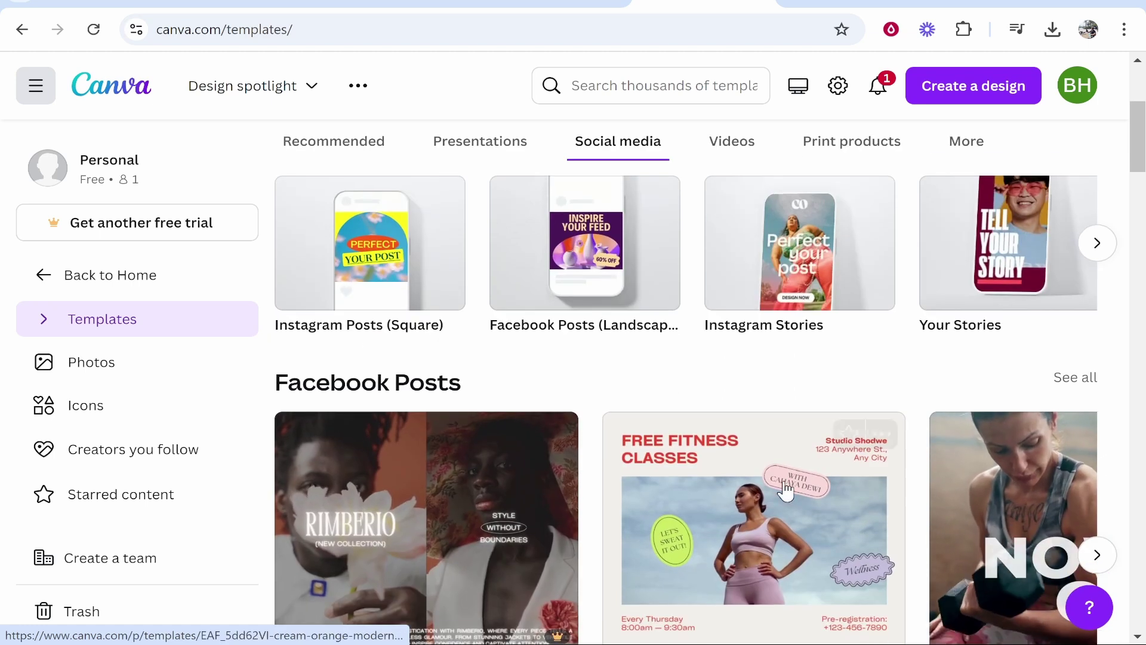
scroll(644, 504, "up", 3)
left_click(437, 387)
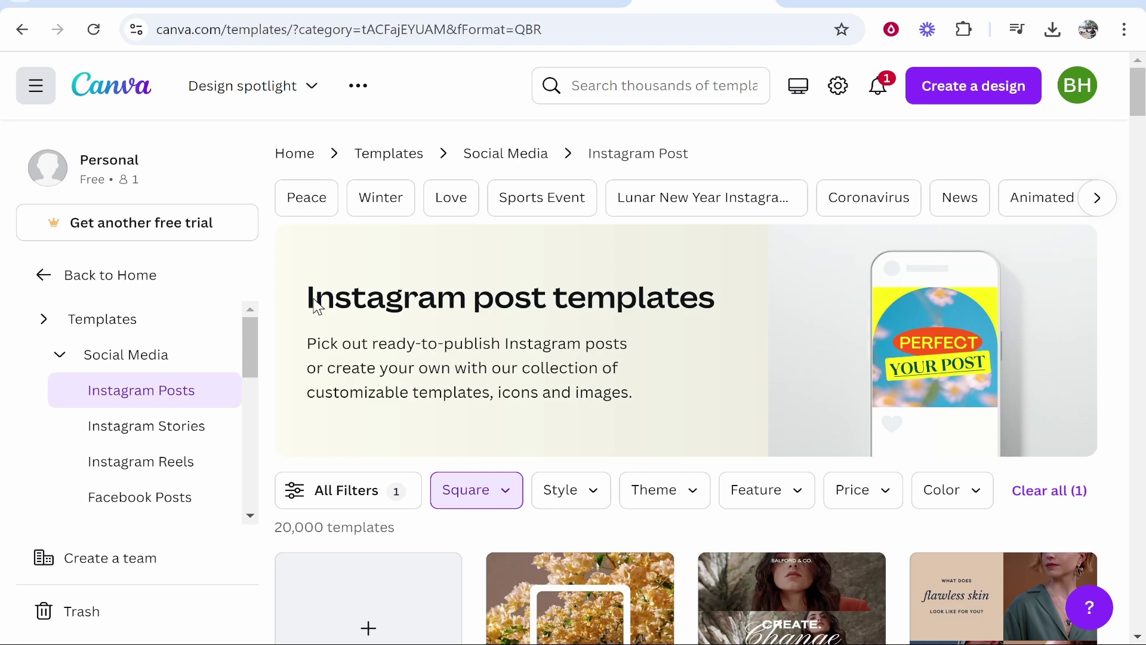
scroll(757, 355, "down", 3)
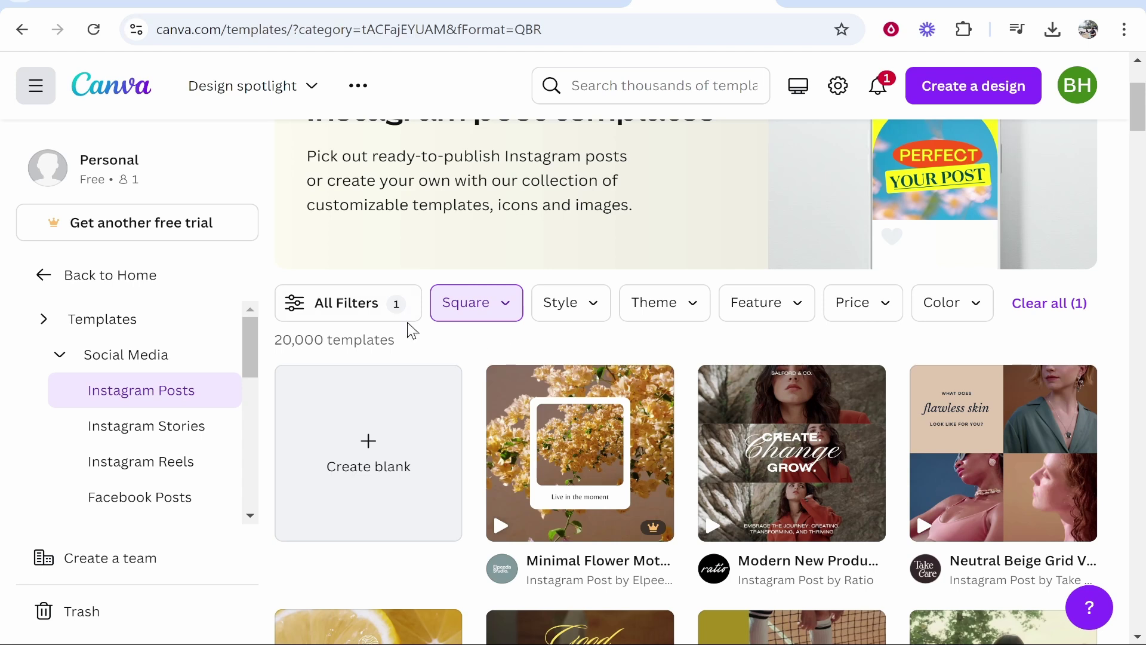
Apply the Free price filter from All Filters and scroll through the 10,000 results
left_click(289, 302)
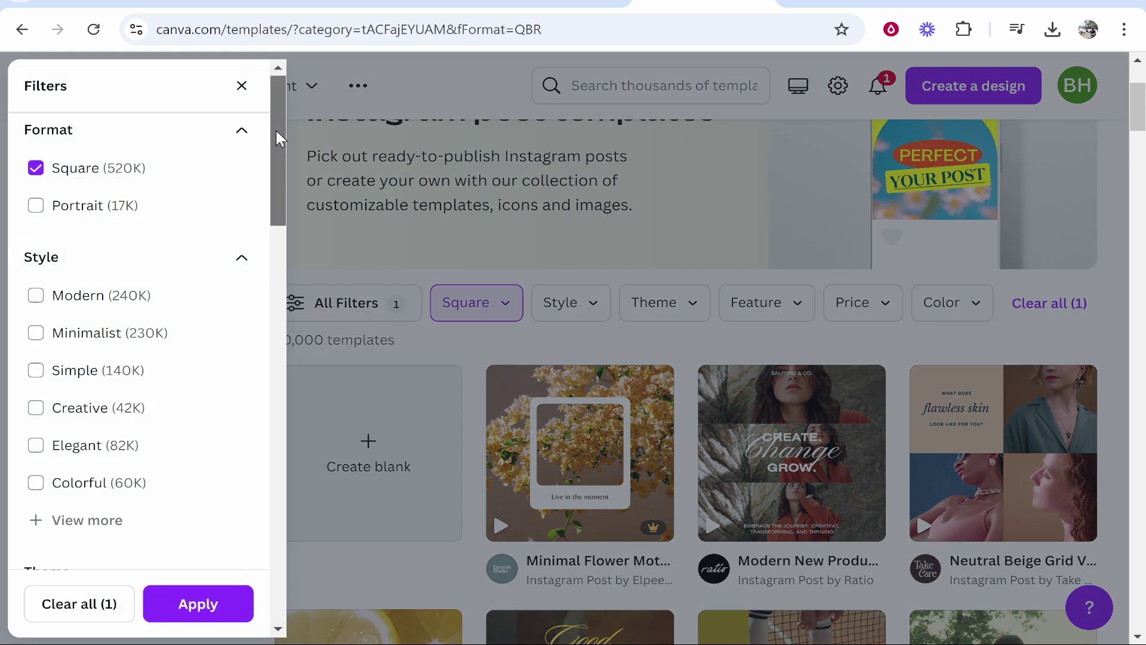
left_click_drag(276, 138, 278, 532)
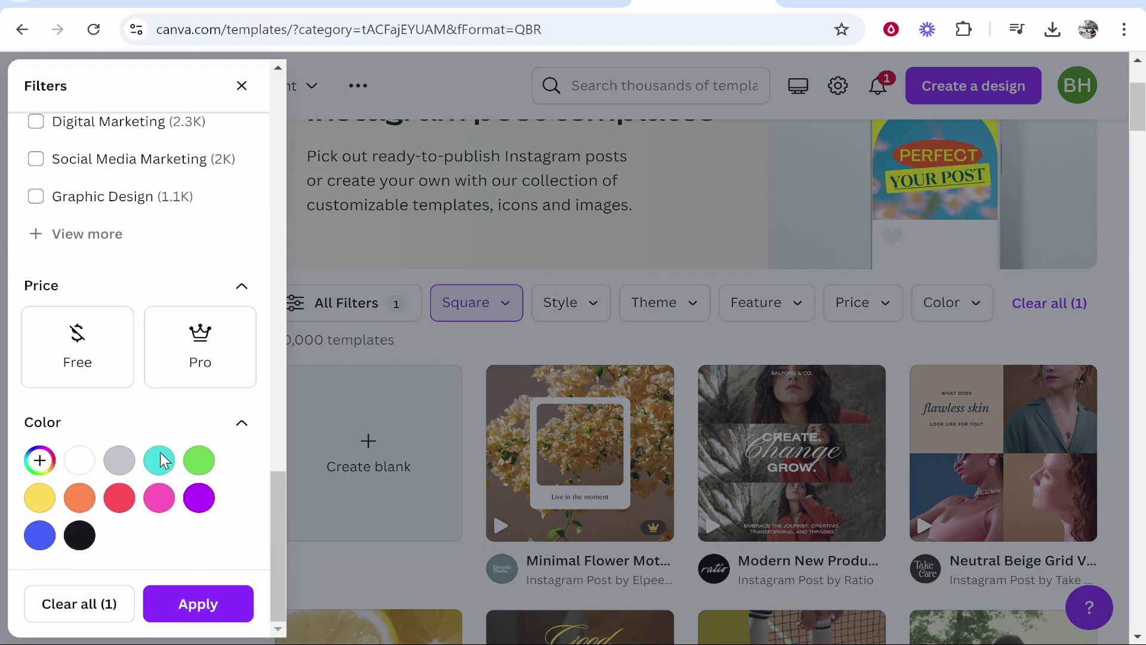
left_click(77, 358)
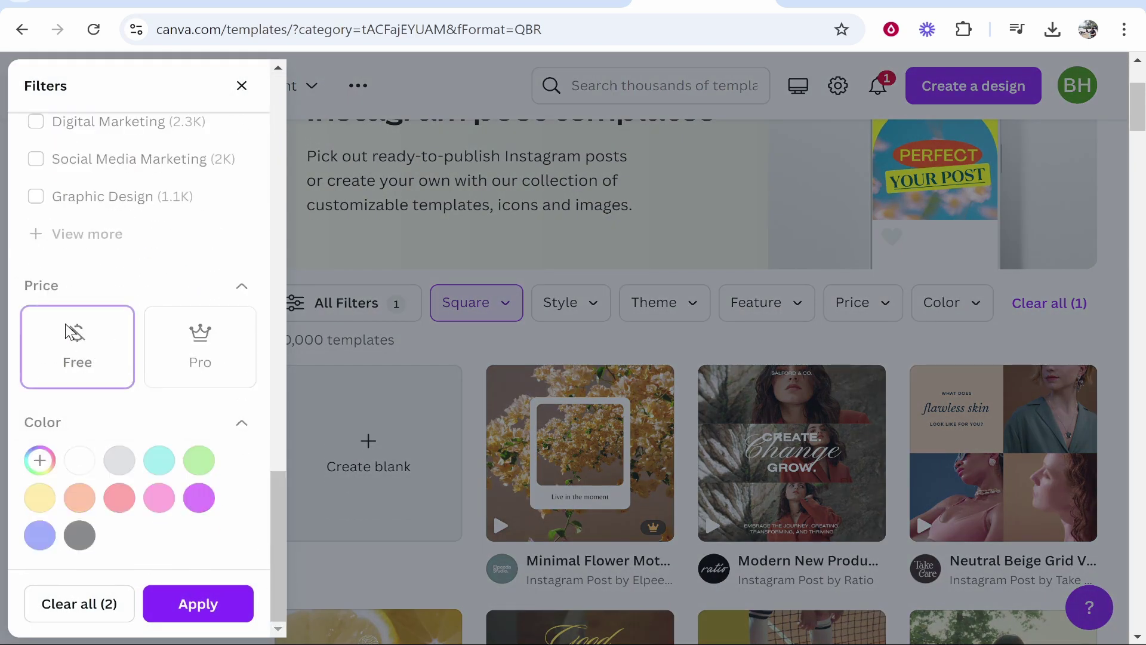
left_click(199, 605)
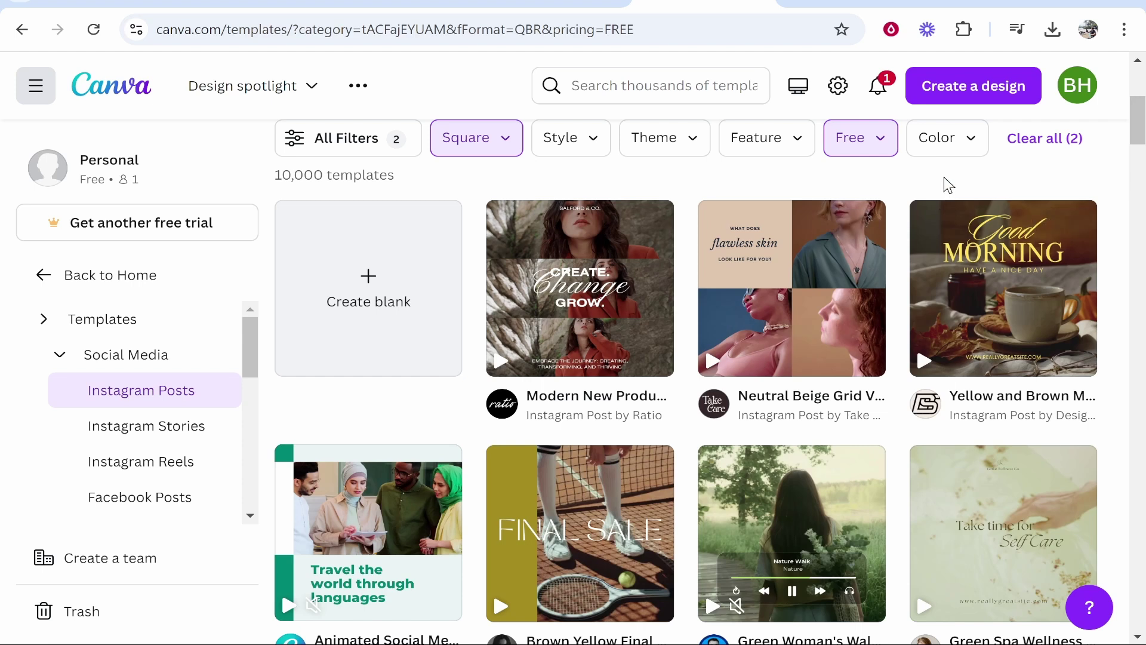
scroll(1003, 286, "down", 3)
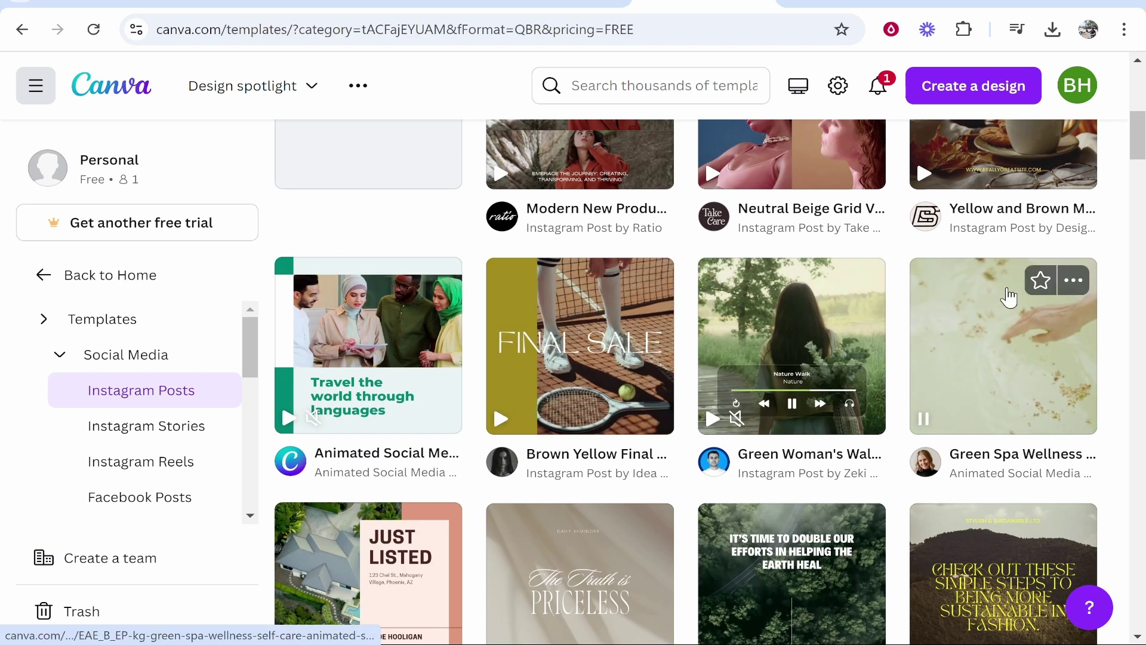
scroll(887, 338, "down", 5)
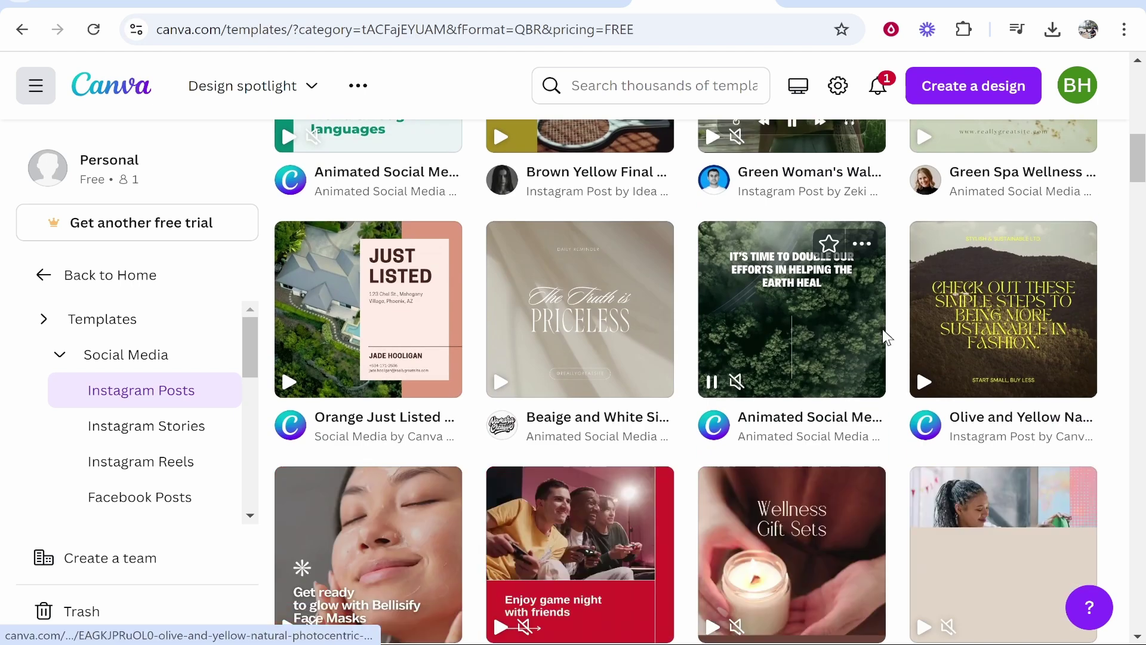
scroll(777, 359, "down", 2)
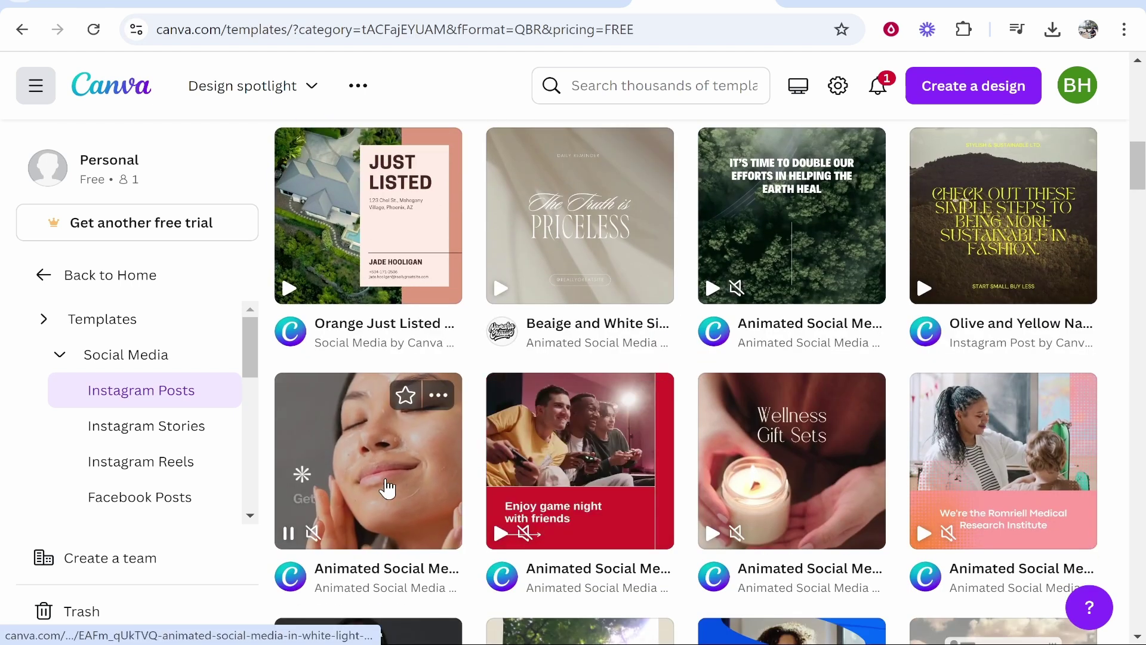
scroll(478, 493, "up", 3)
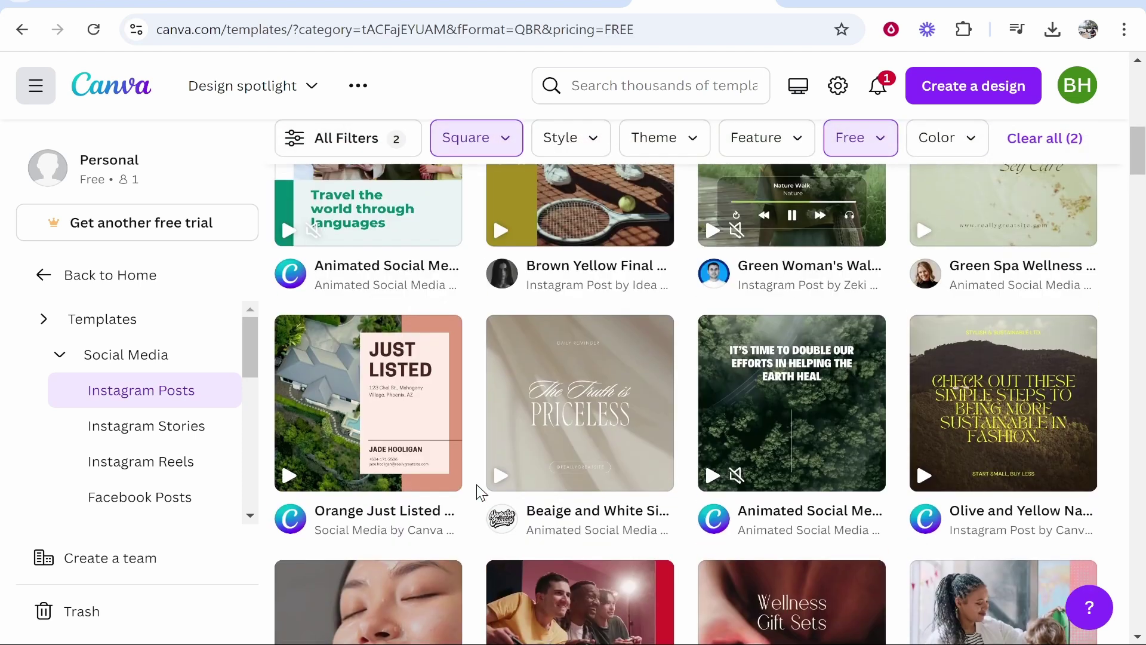
scroll(477, 492, "up", 6)
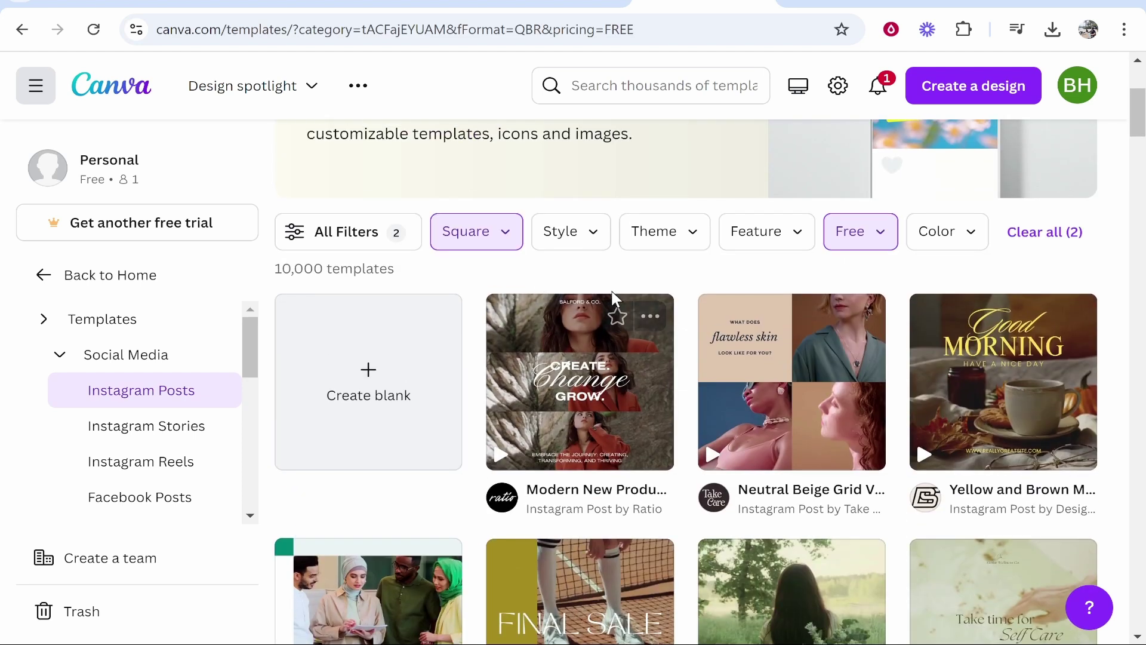
Filter the free square templates to the Creative style
left_click(582, 246)
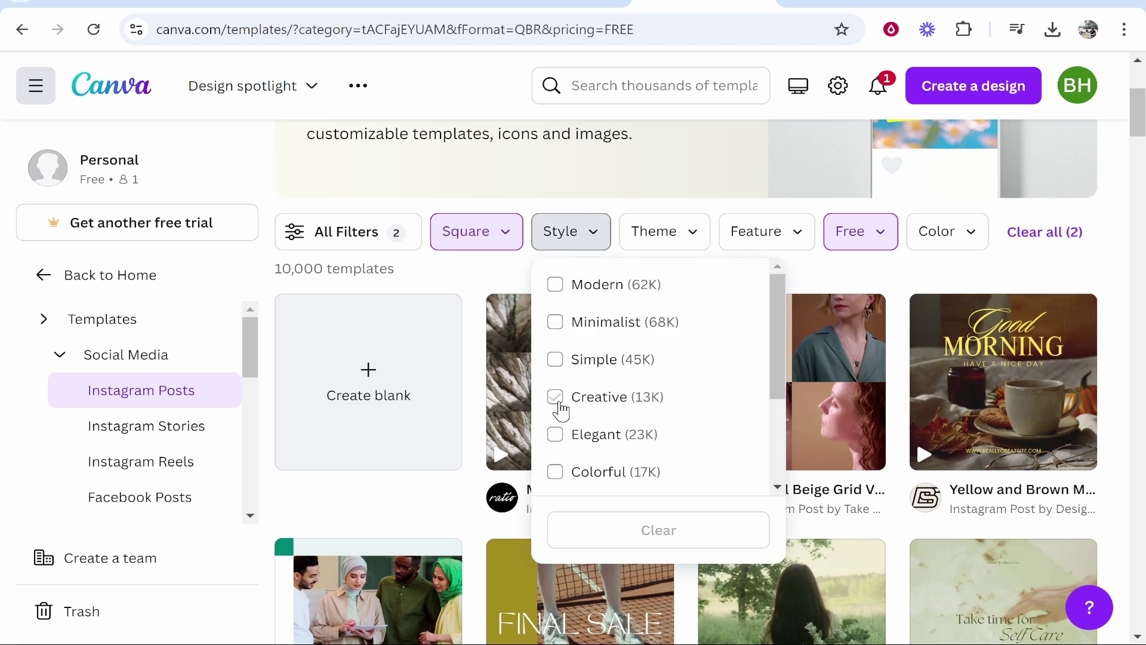
scroll(560, 342, "down", 3)
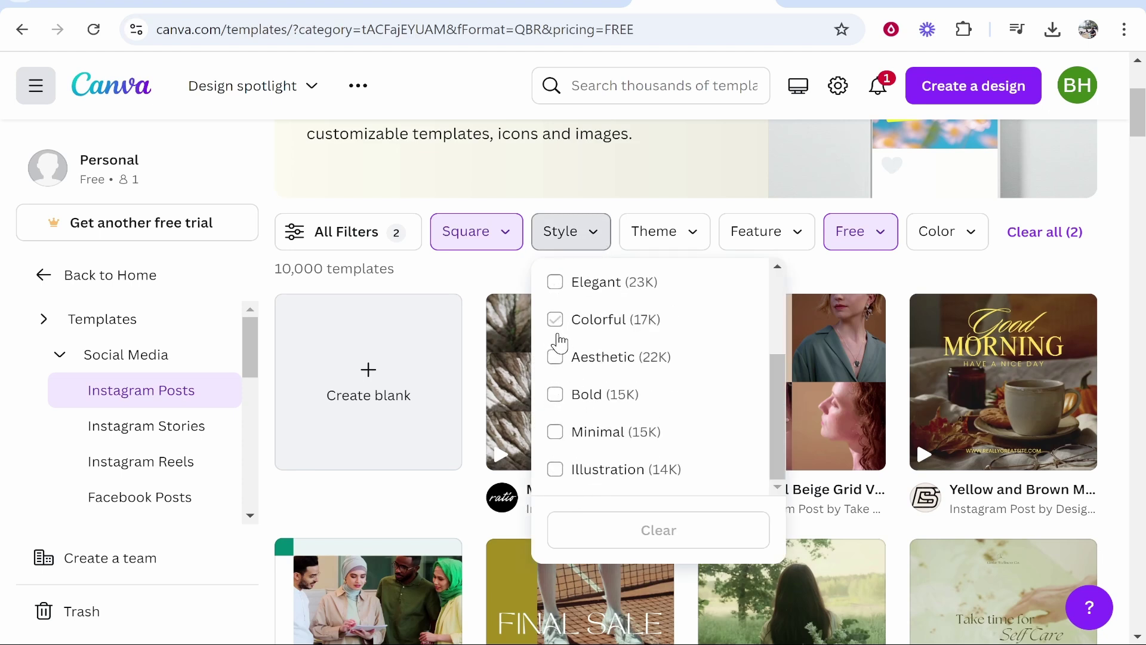
scroll(662, 271, "up", 2)
left_click(662, 272)
scroll(691, 174, "down", 2)
Check the Theme, Feature and Color filters, then scroll to the Blue Modern Travel Package template
left_click(713, 150)
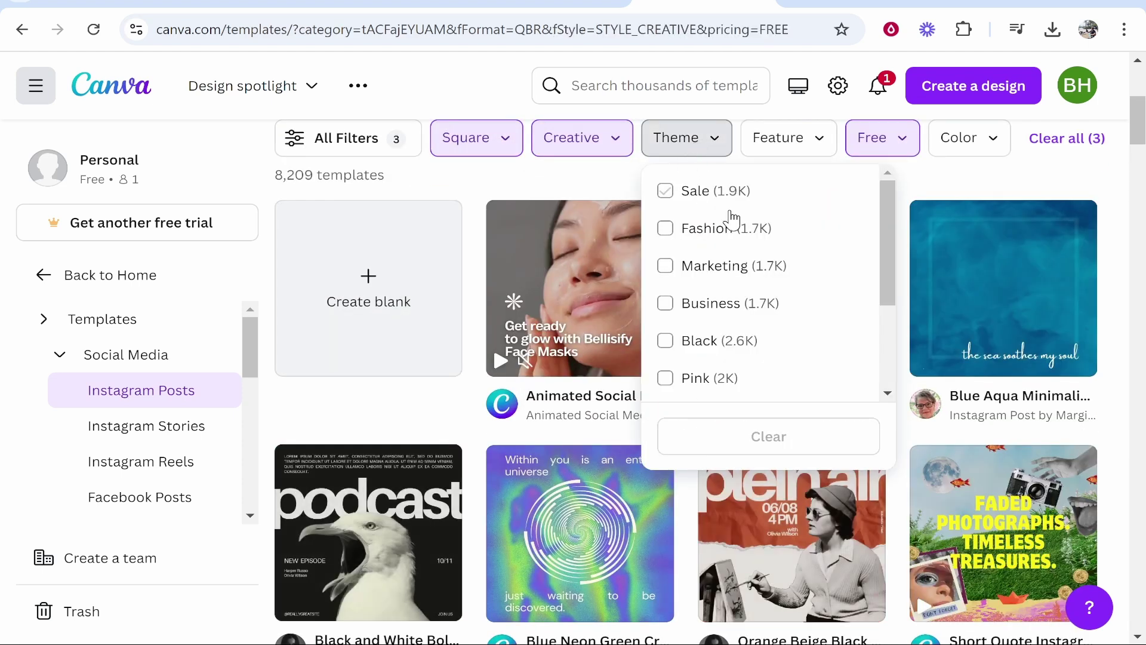
left_click(800, 141)
left_click(974, 143)
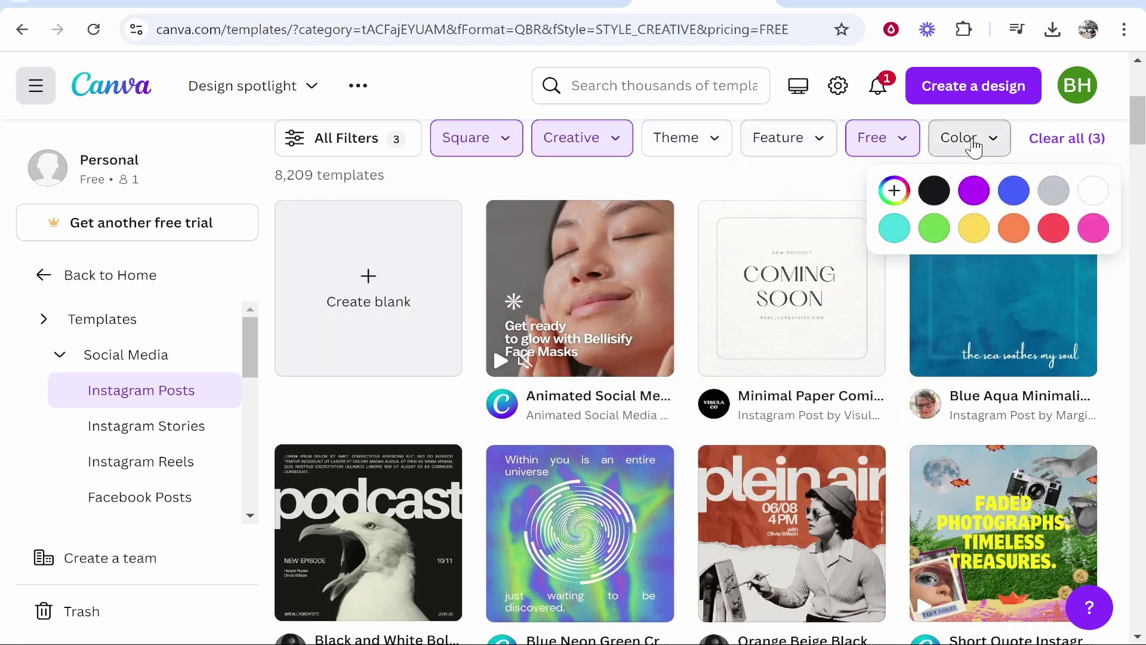
left_click(609, 149)
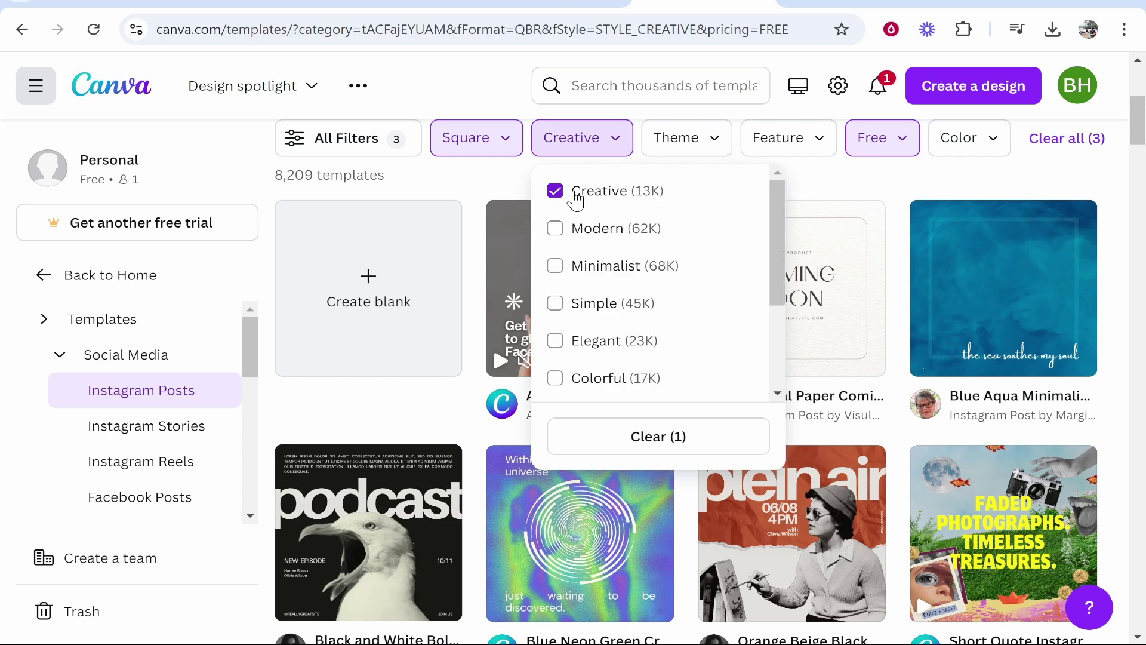
left_click(916, 187)
scroll(794, 303, "down", 3)
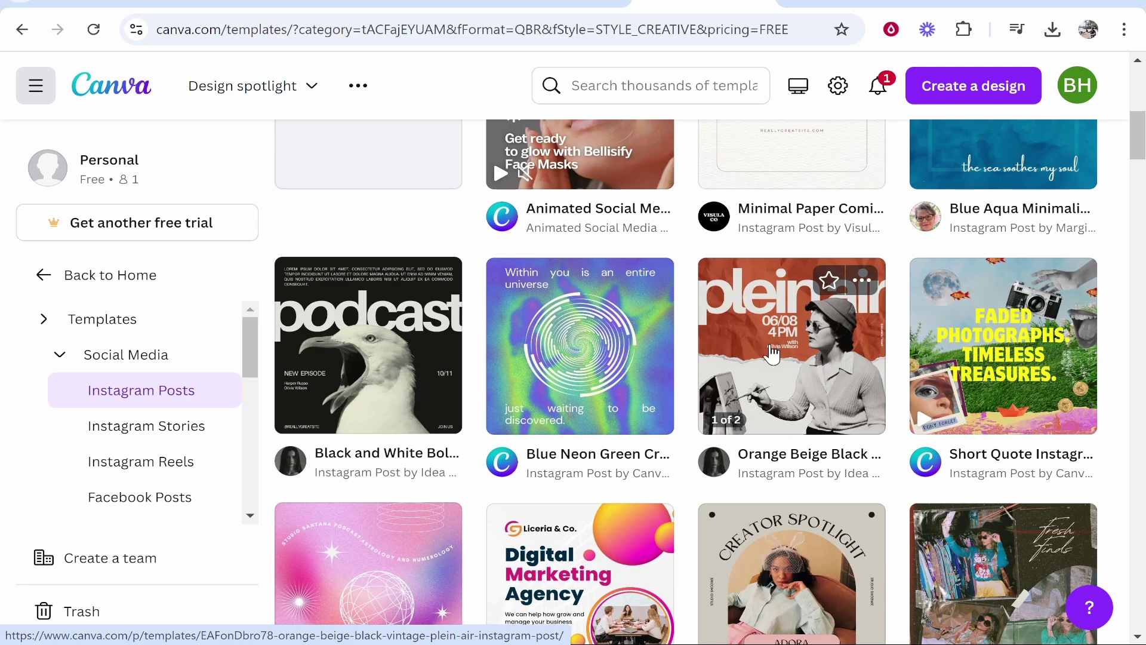
scroll(772, 354, "down", 5)
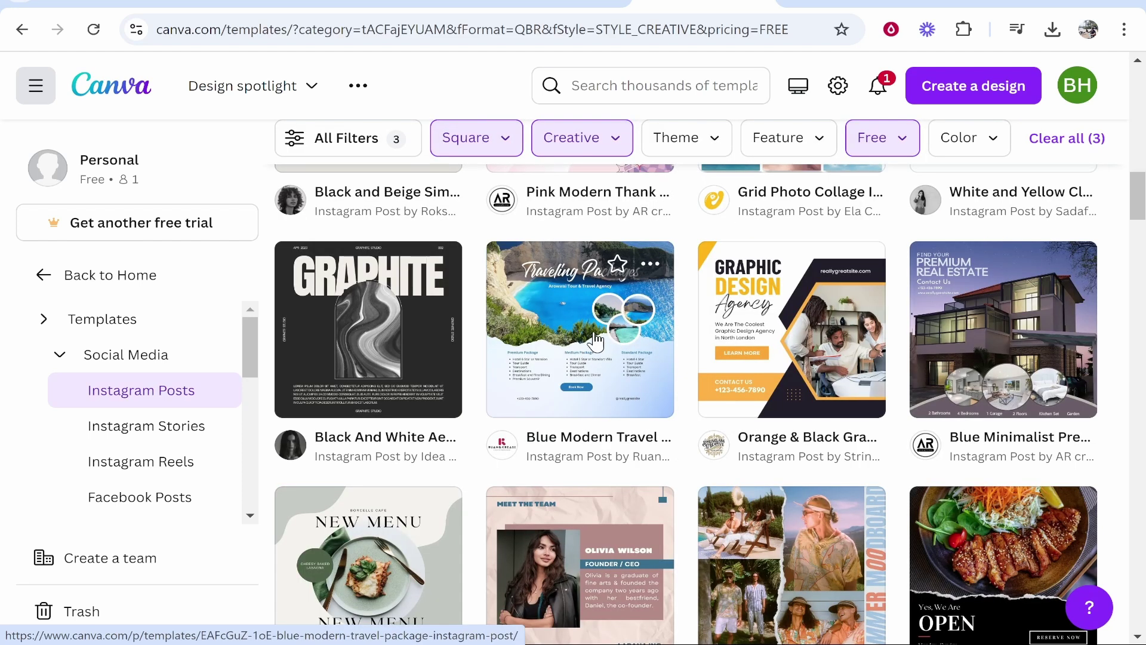
left_click(574, 332)
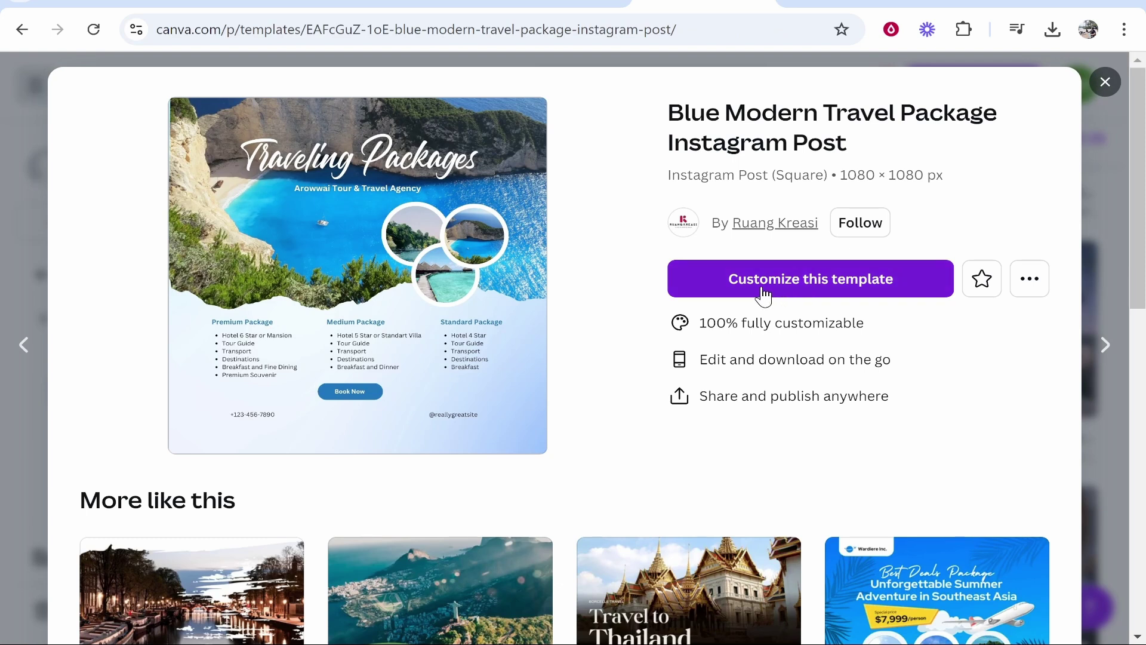
Customize the Blue Modern Travel Package template as a new design and adjust the editor zoom
left_click(803, 283)
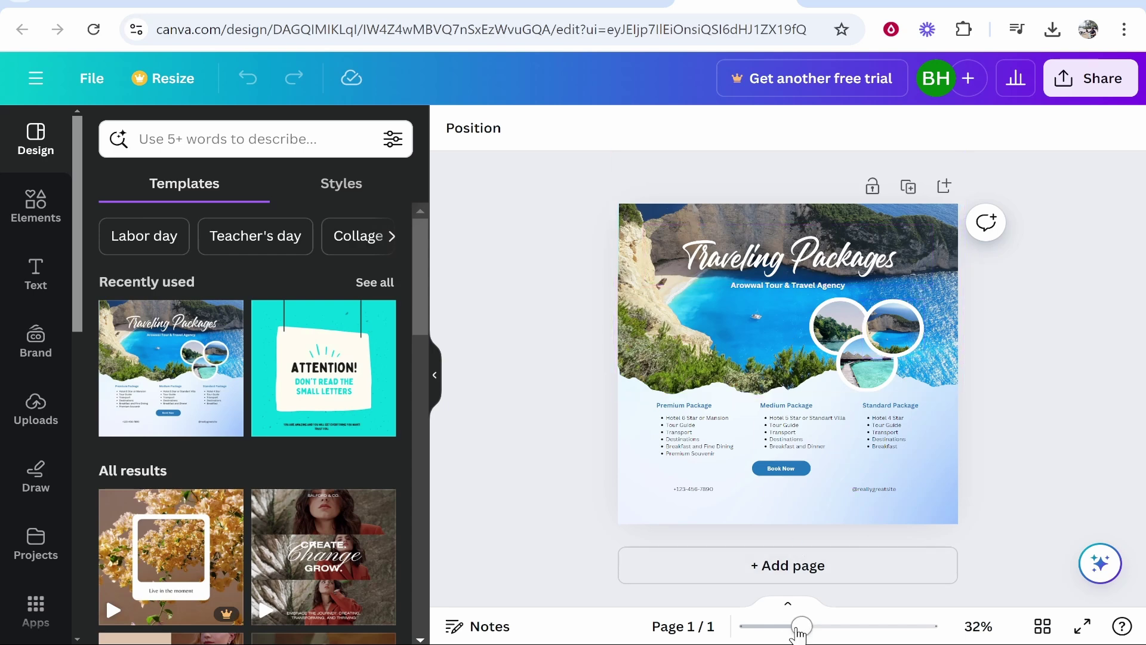
mouse_move(802, 626)
left_mouse_down()
mouse_move(783, 625)
mouse_move(842, 628)
mouse_move(812, 631)
left_mouse_up()
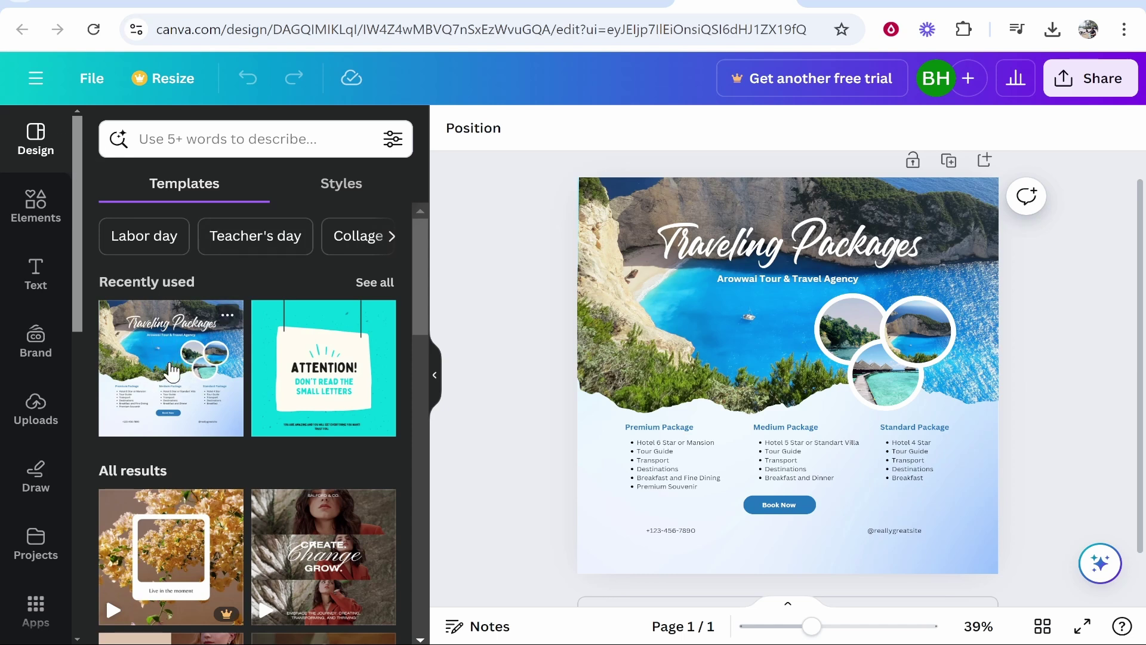
scroll(172, 370, "down", 10)
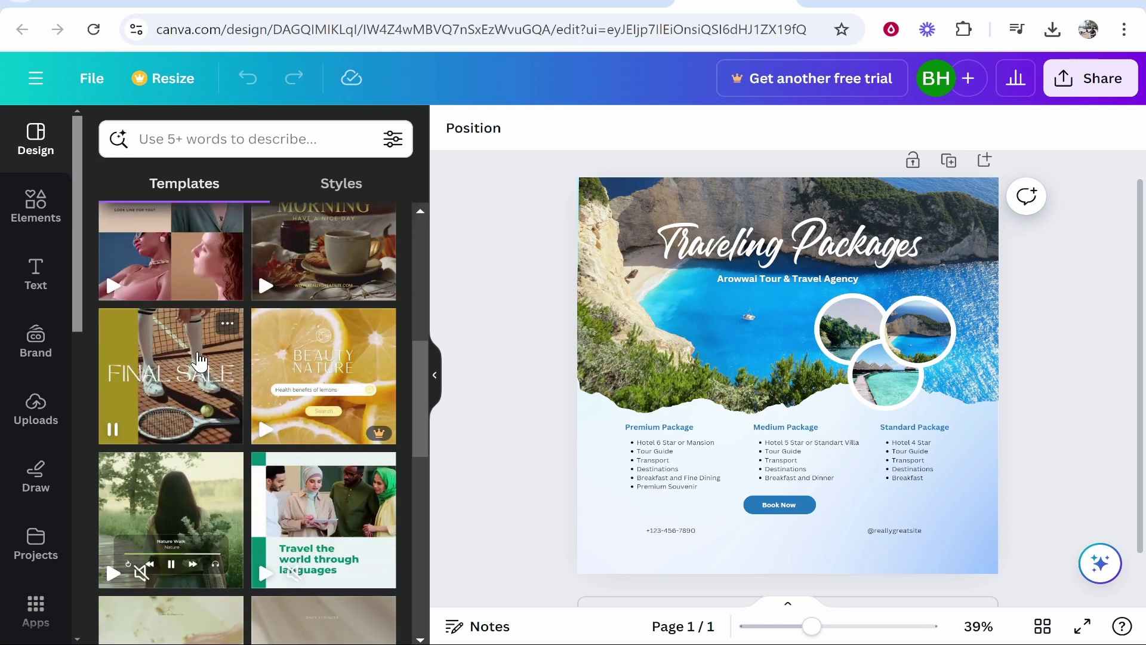
left_click(200, 361)
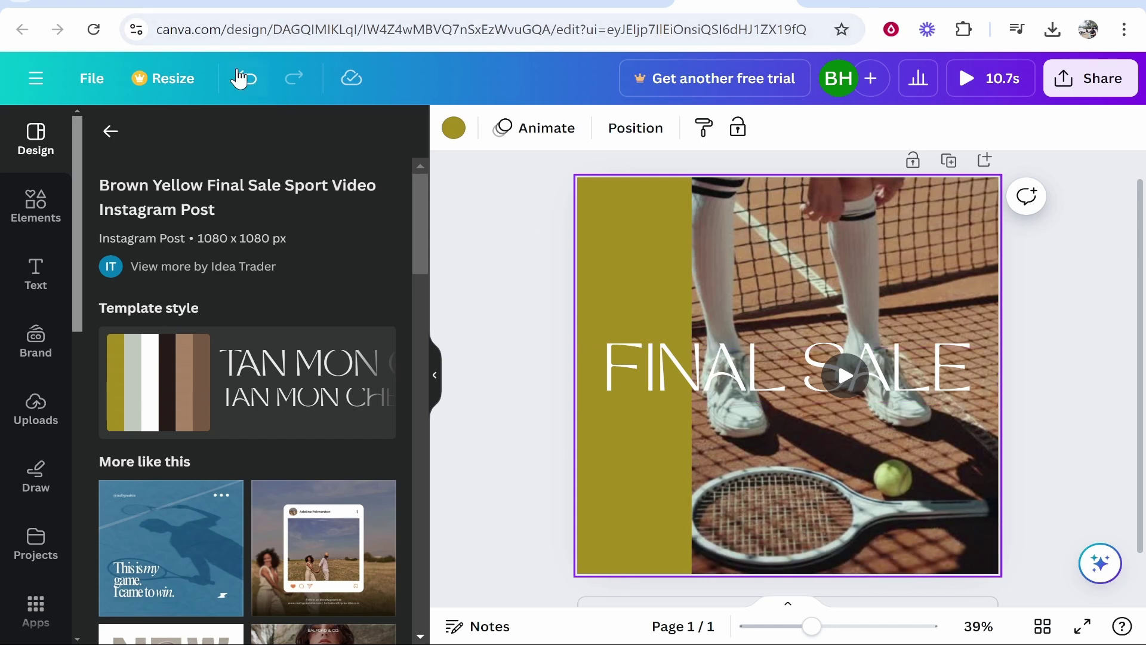
left_click(258, 91)
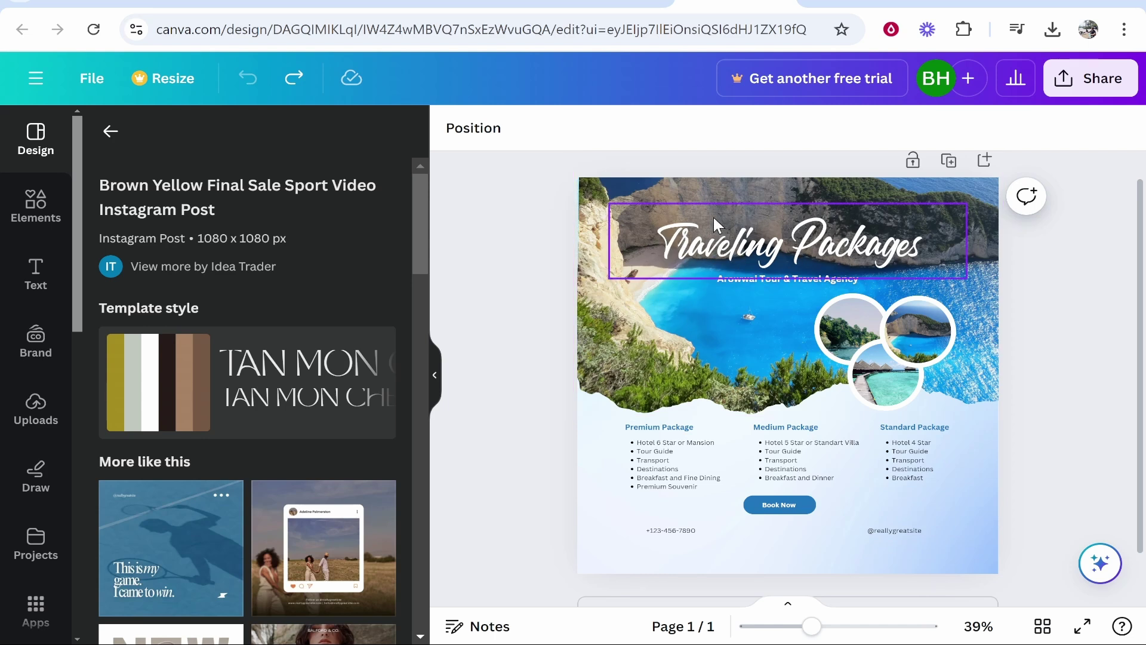
Replace the 'Traveling Packages' headline with 'The Perfect Holiday' and select the new text
double_click(918, 247)
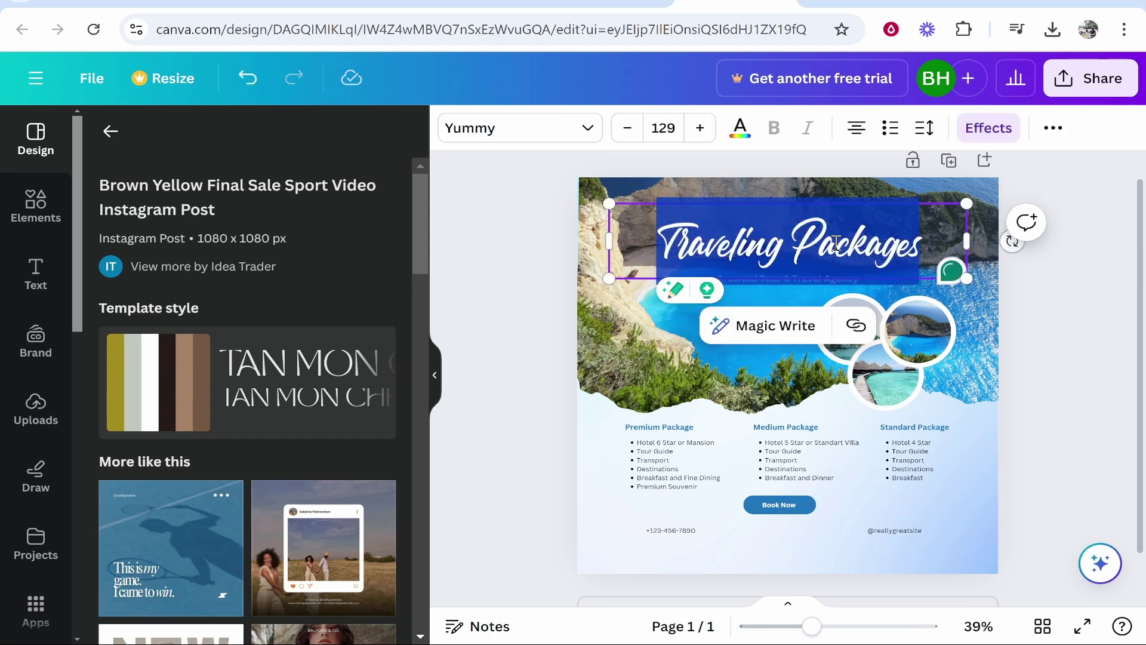
key("BackSpace")
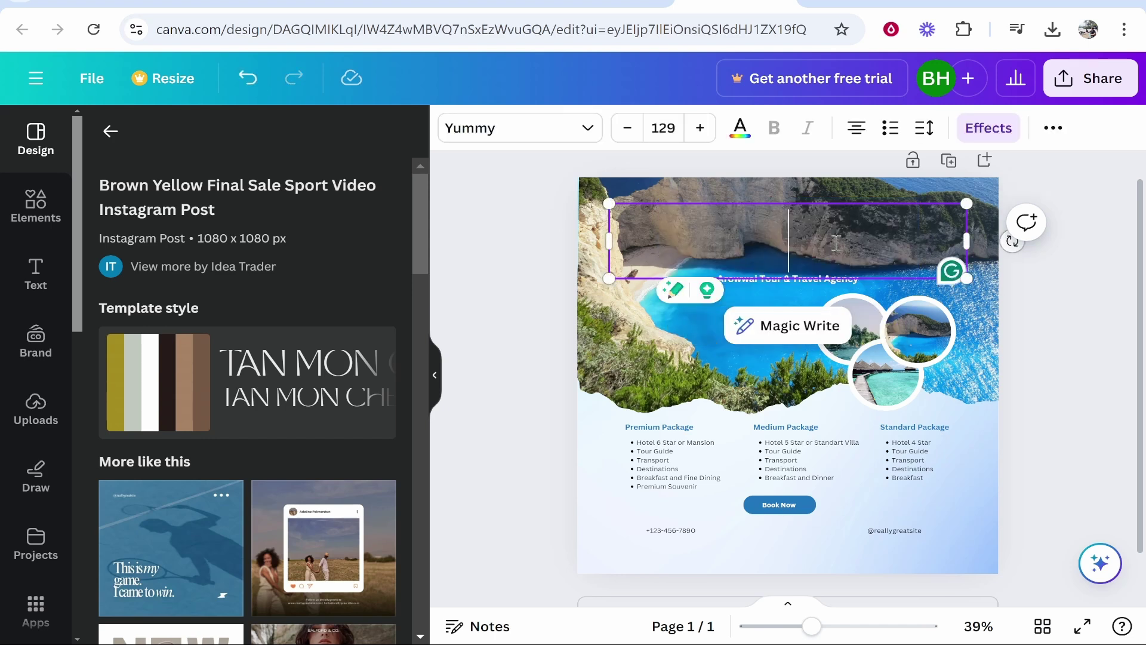
type("The")
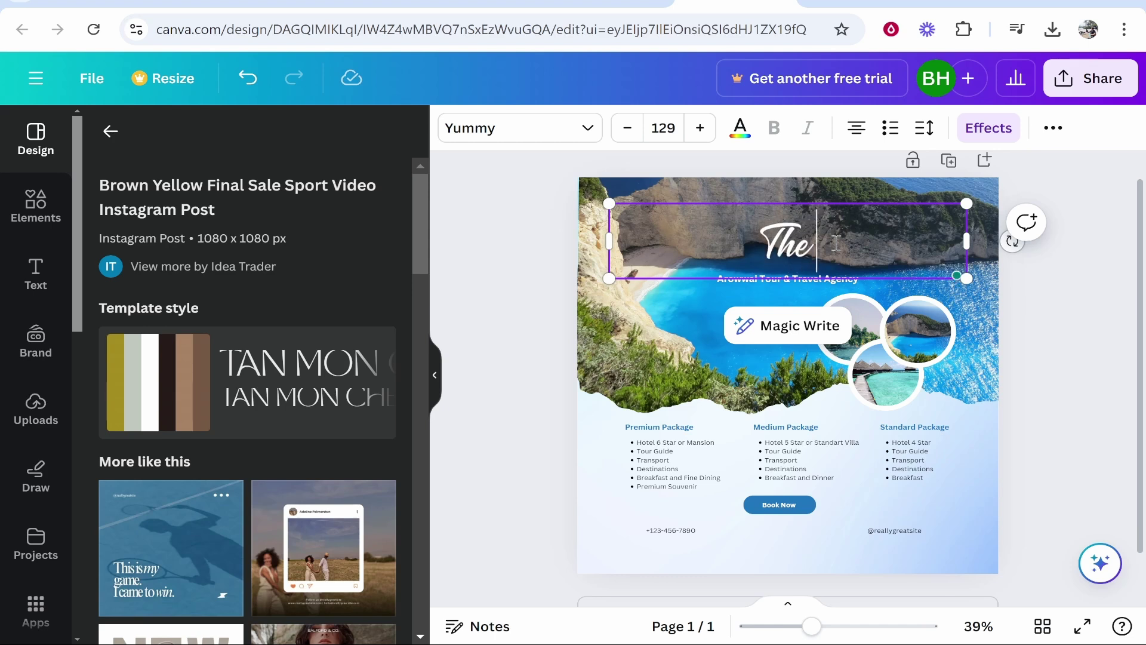
type(" Perfect Holiday")
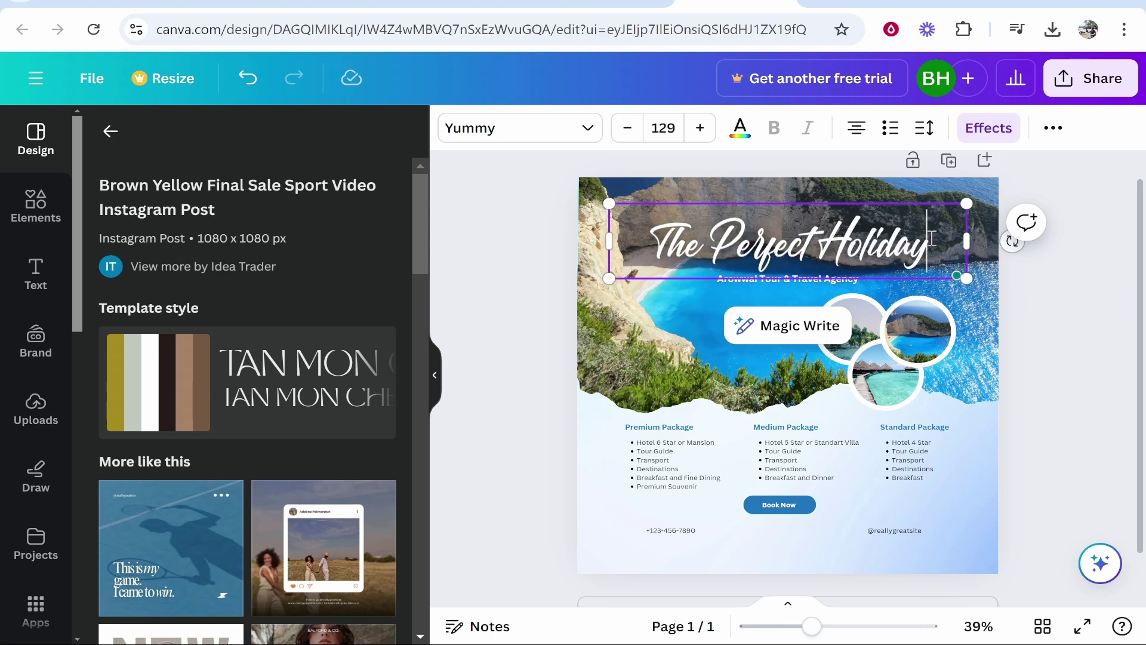
left_click_drag(931, 237, 649, 241)
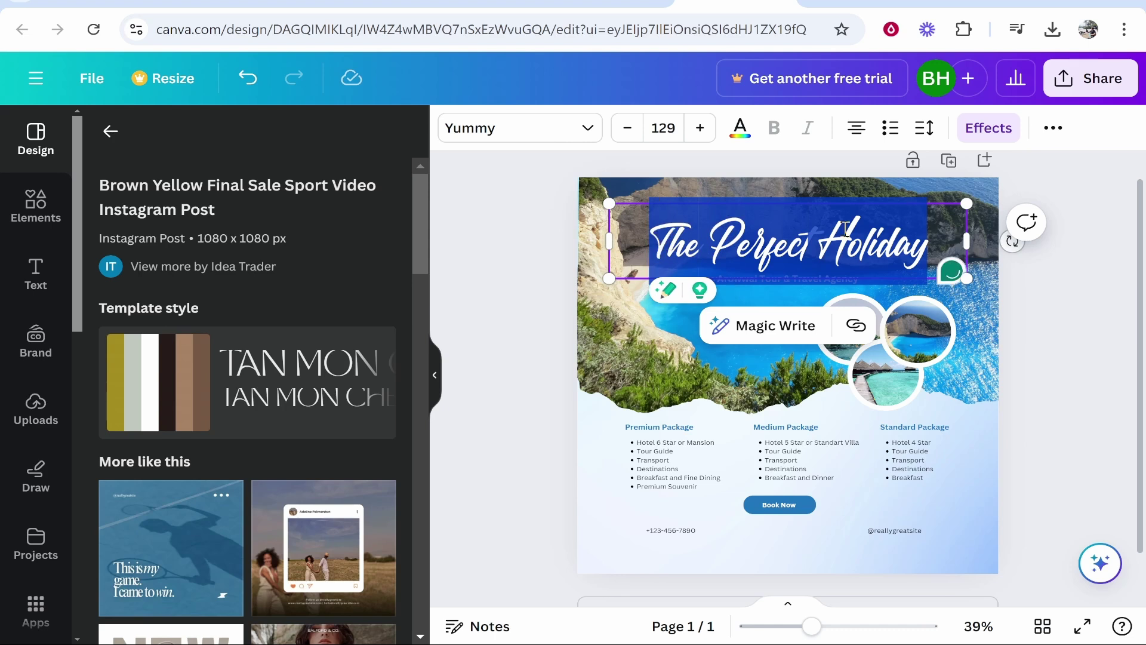
Change the headline font to Lovelo
left_click(529, 139)
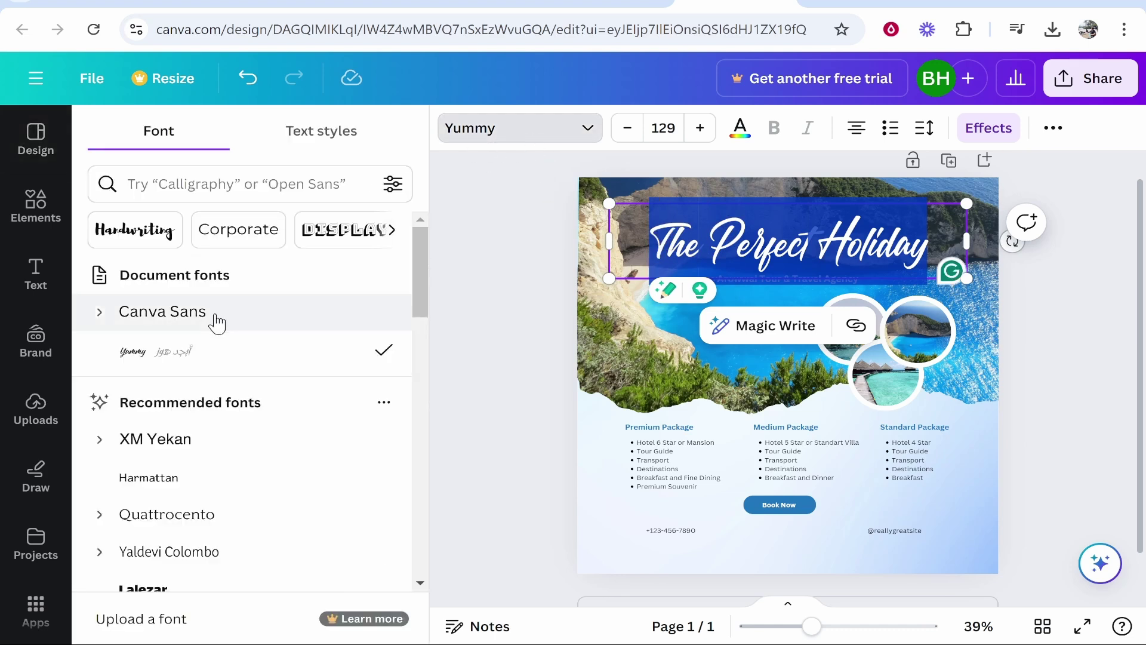
scroll(217, 376, "down", 6)
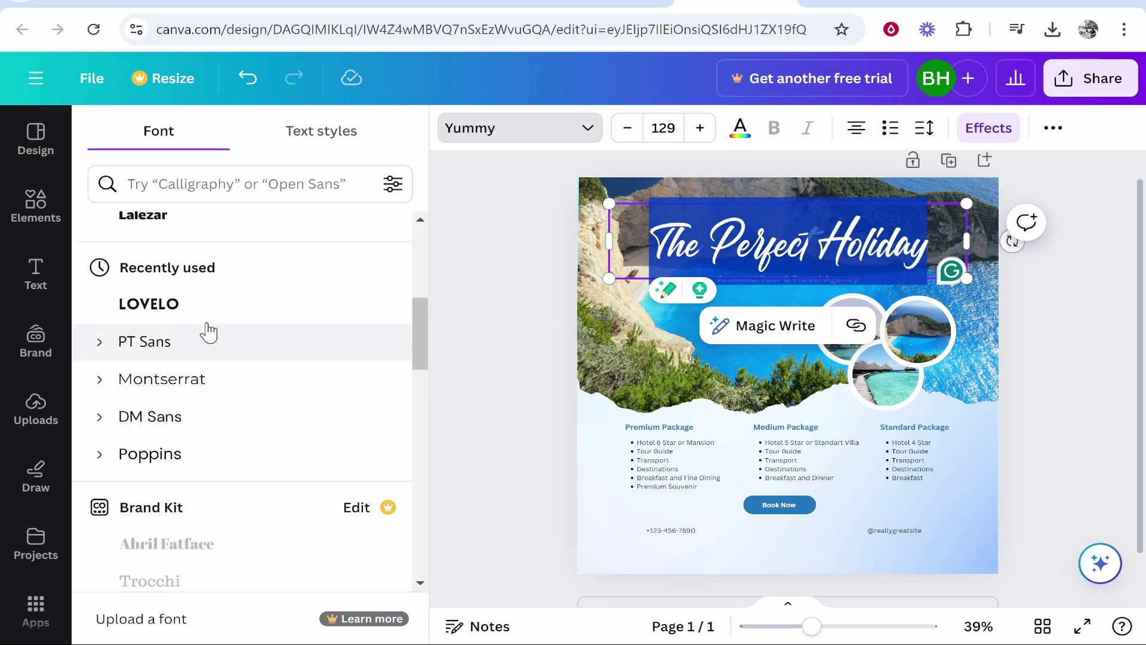
scroll(181, 317, "down", 10)
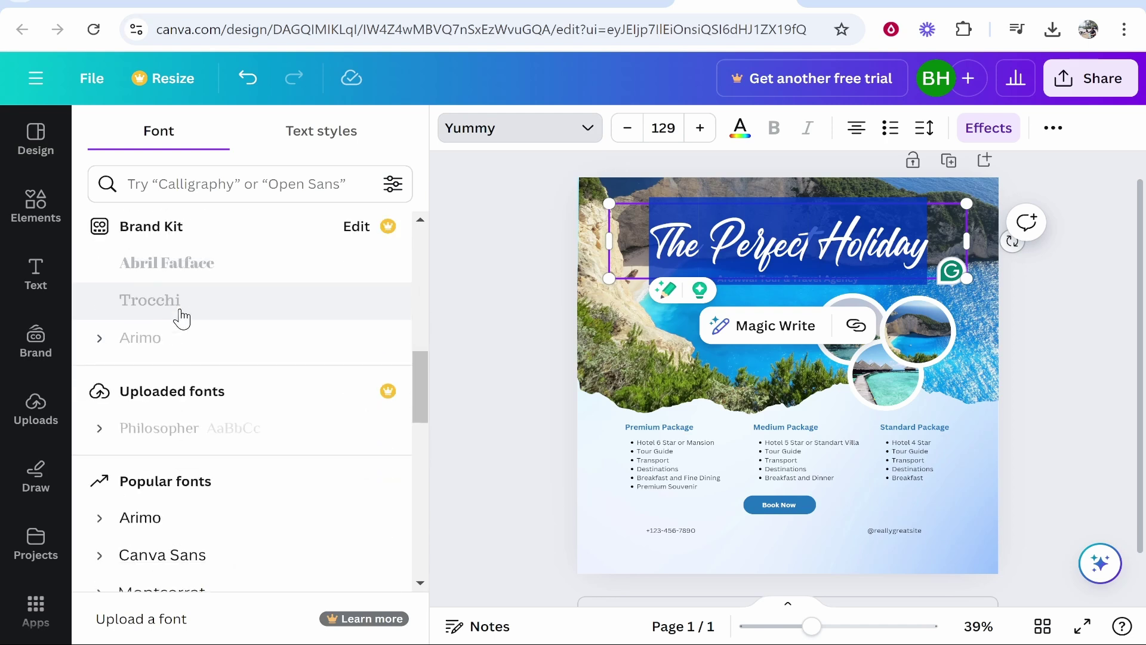
scroll(179, 422, "up", 7)
scroll(176, 430, "up", 5)
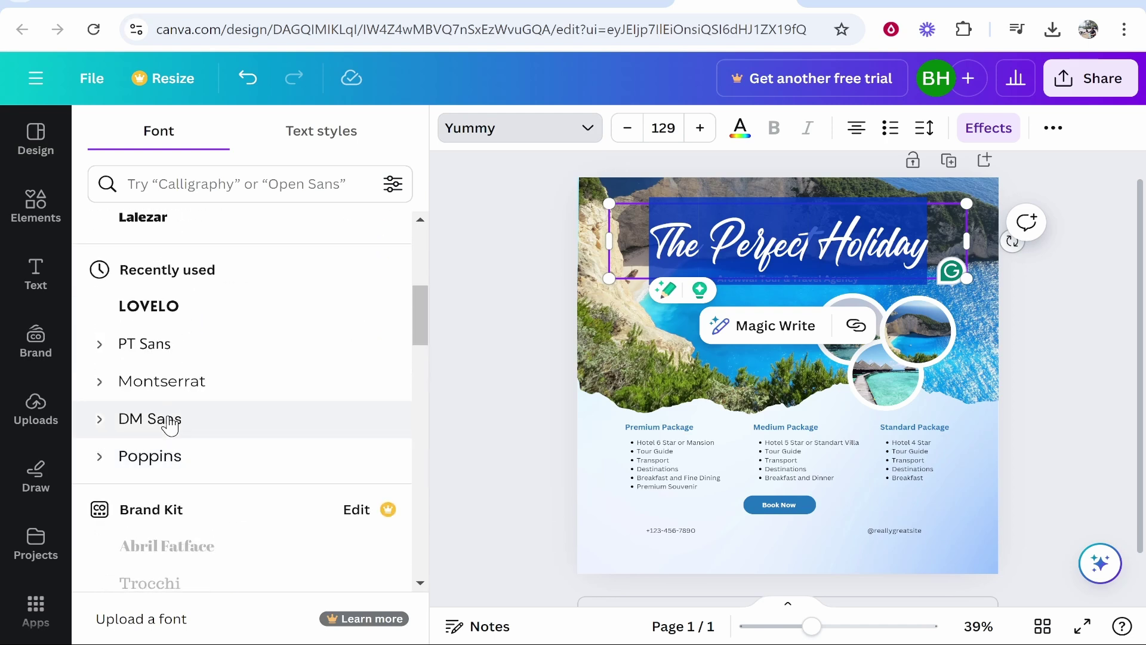
left_click(169, 408)
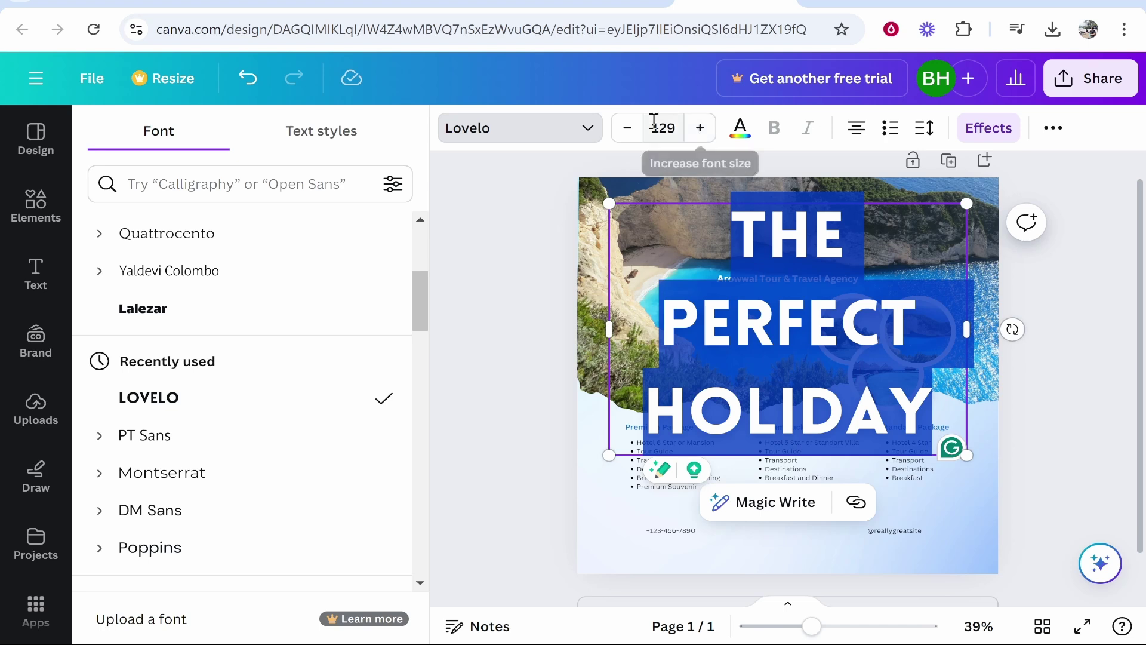
Shrink the headline font size step by step down to 61.1 so it fits one line
left_click(630, 129)
left_click(630, 128)
left_click(629, 129)
left_click(628, 129)
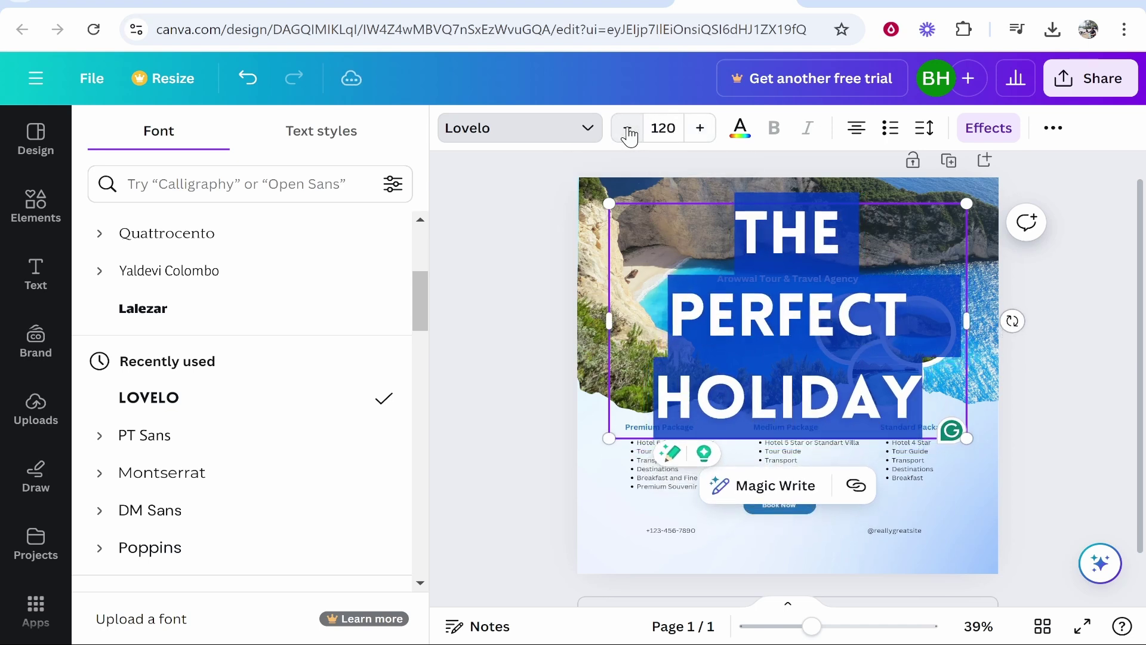
left_click(628, 129)
left_click(628, 129)
left_click(627, 129)
left_click(627, 130)
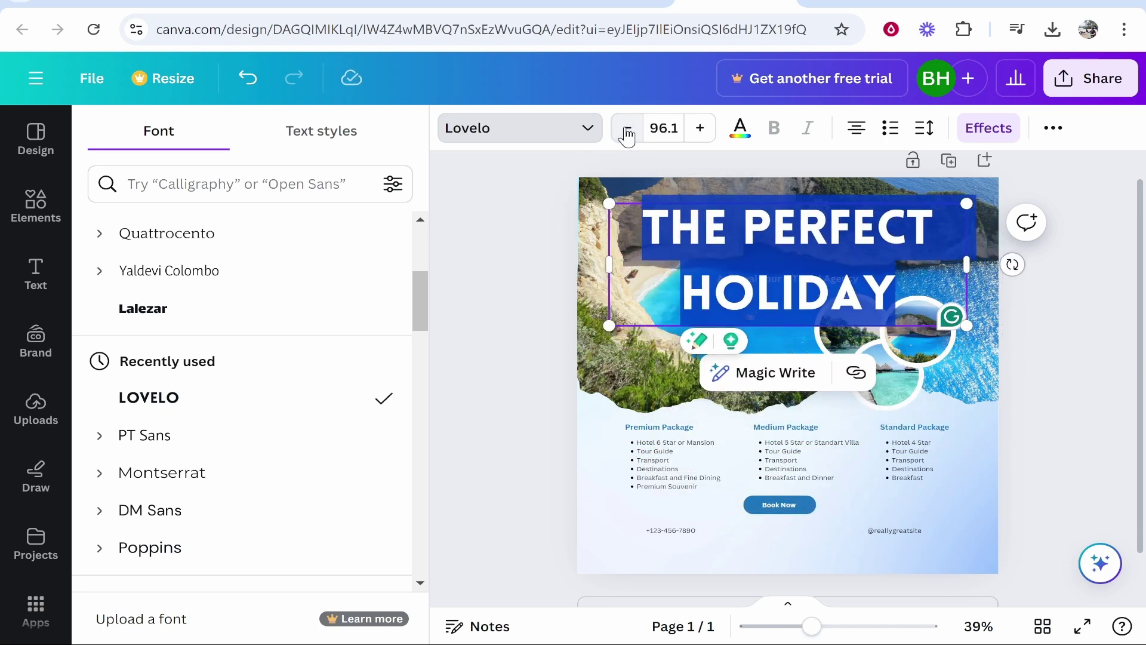
left_click(626, 130)
left_click(627, 130)
left_click(626, 130)
left_click(626, 130)
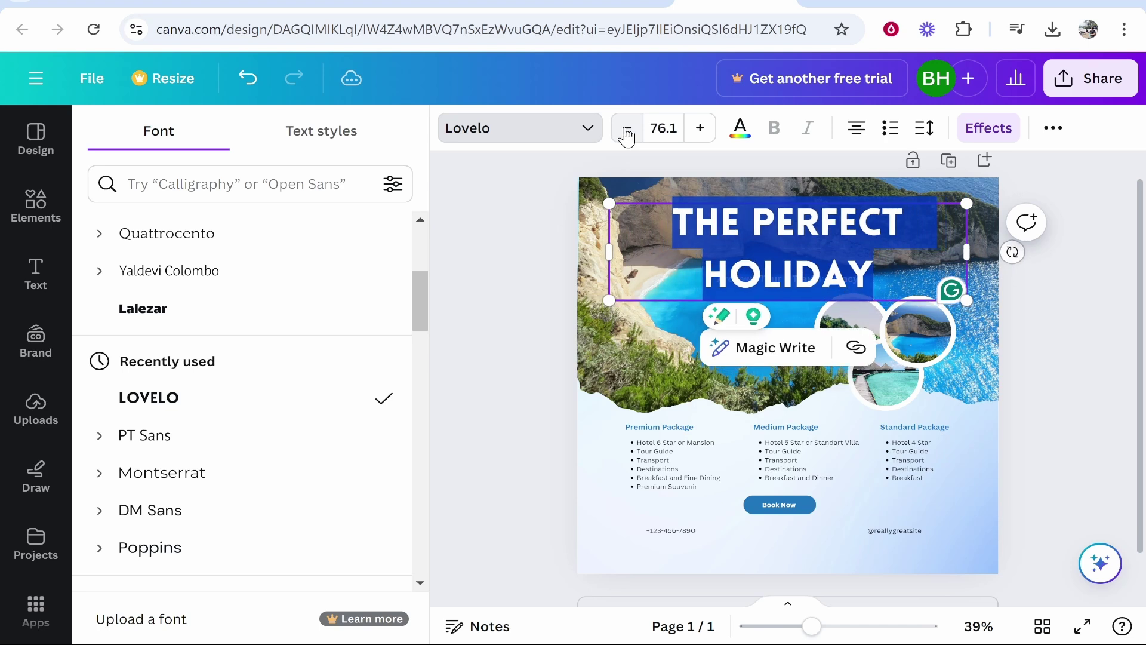
left_click(626, 129)
left_click(626, 129)
left_click(626, 129)
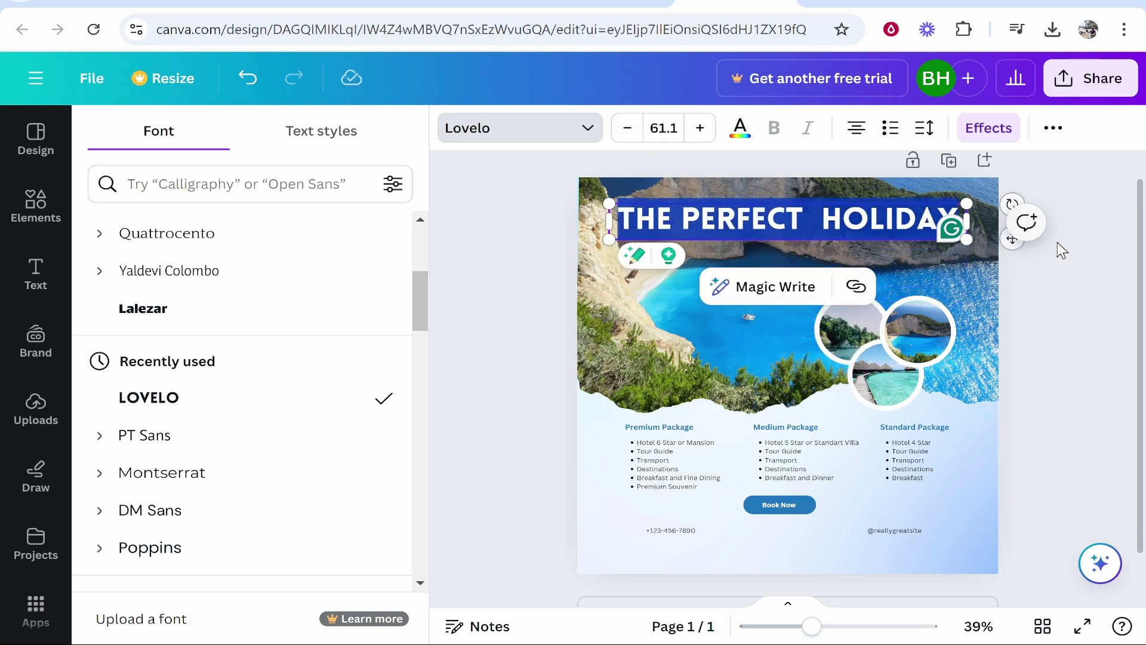
left_click(1068, 310)
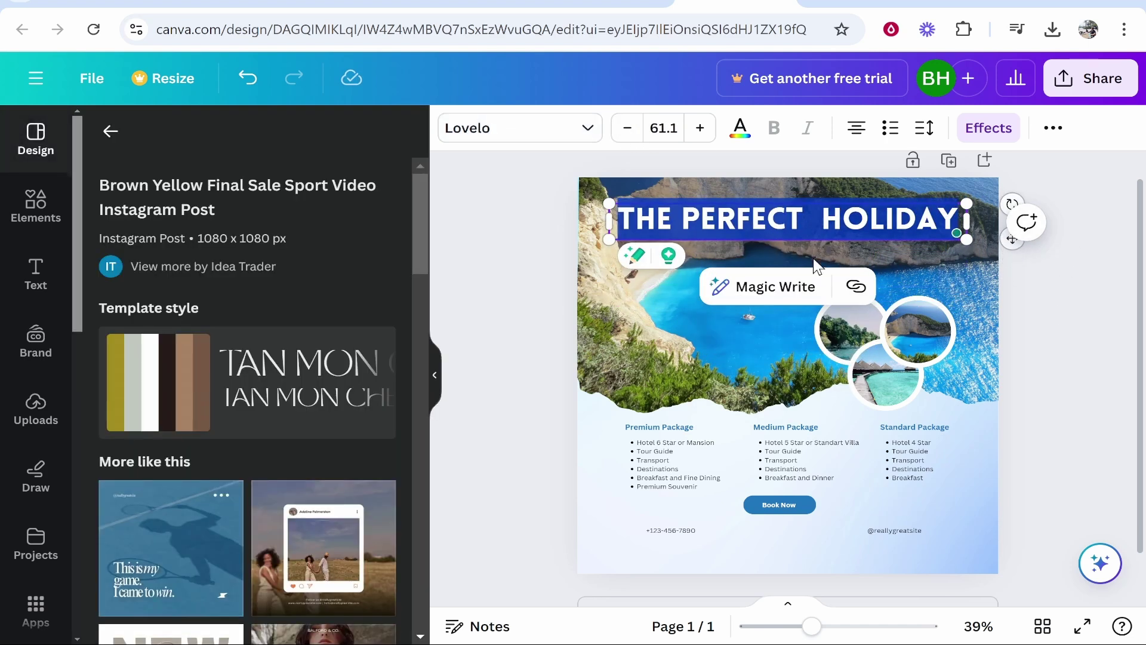
Move the headline slightly lower and centre it horizontally at the top of the design
left_click(775, 218)
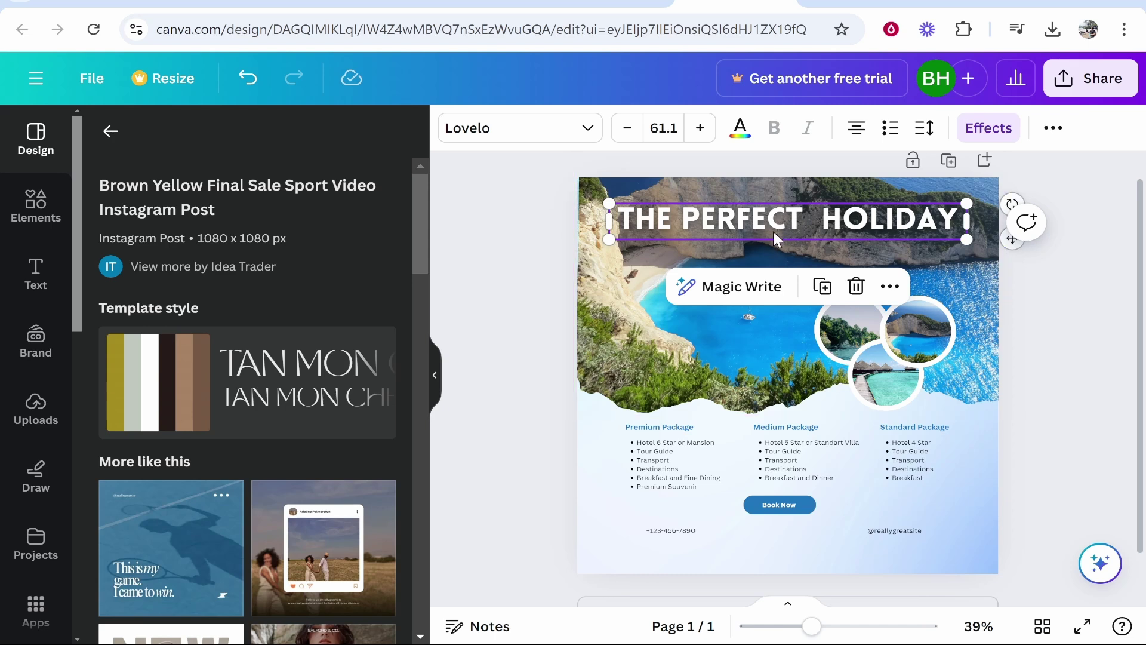
mouse_move(790, 224)
left_mouse_down()
mouse_move(794, 234)
mouse_move(780, 234)
mouse_move(792, 232)
left_mouse_up()
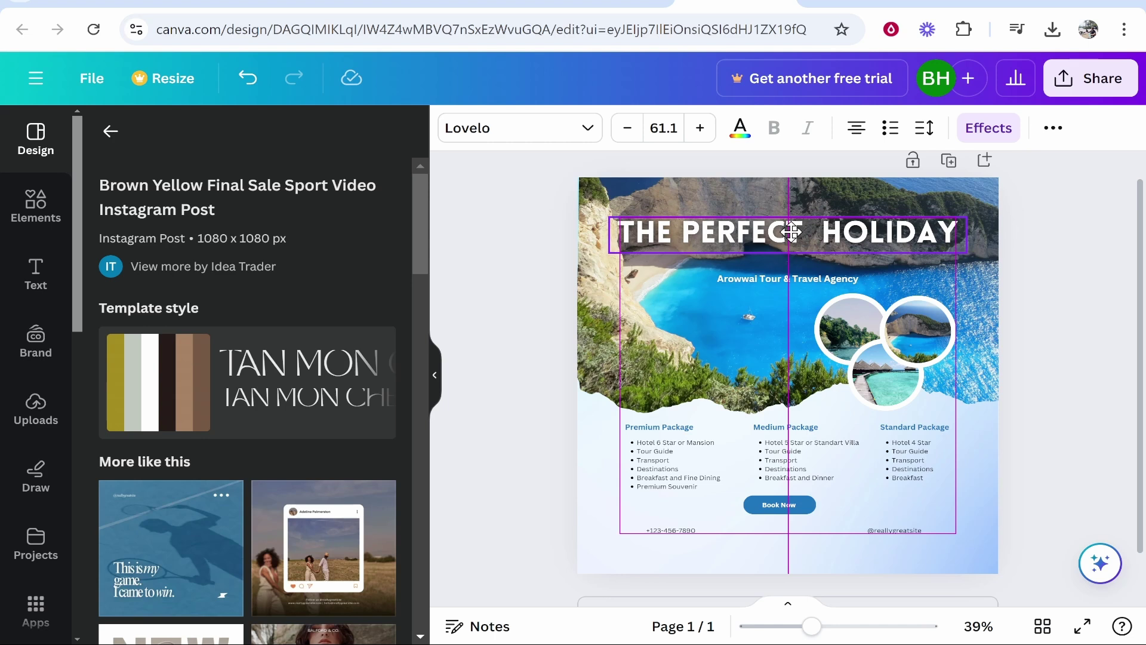
left_click_drag(792, 232, 793, 232)
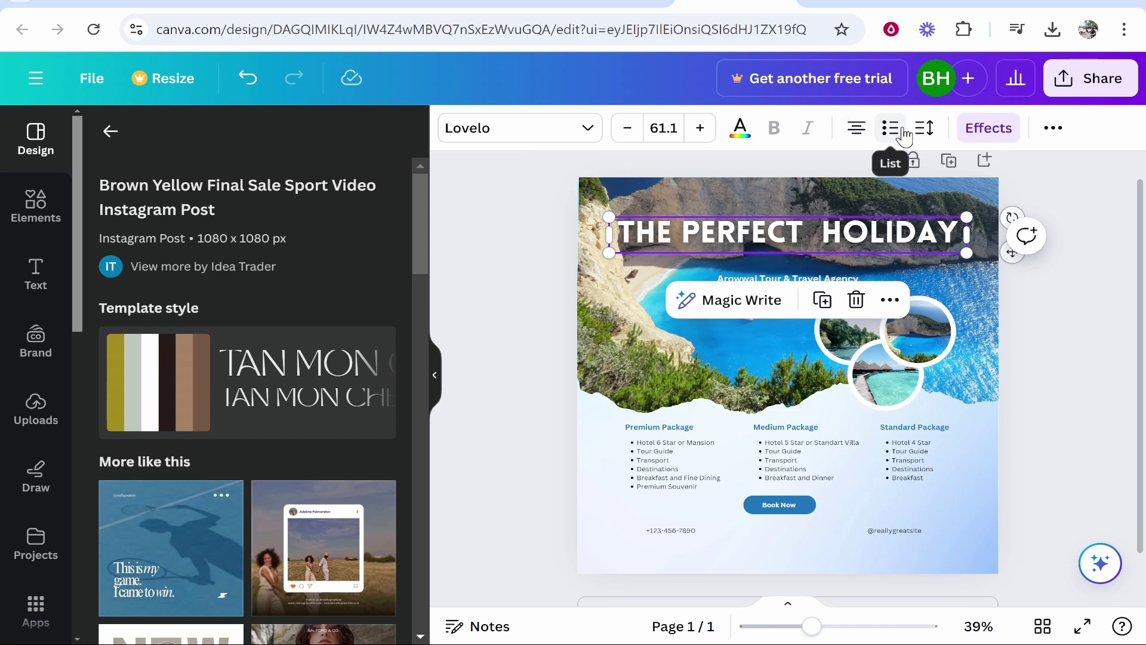
Add a Shadow effect to the headline with blur 1, direction 3 and black colour
left_click(987, 130)
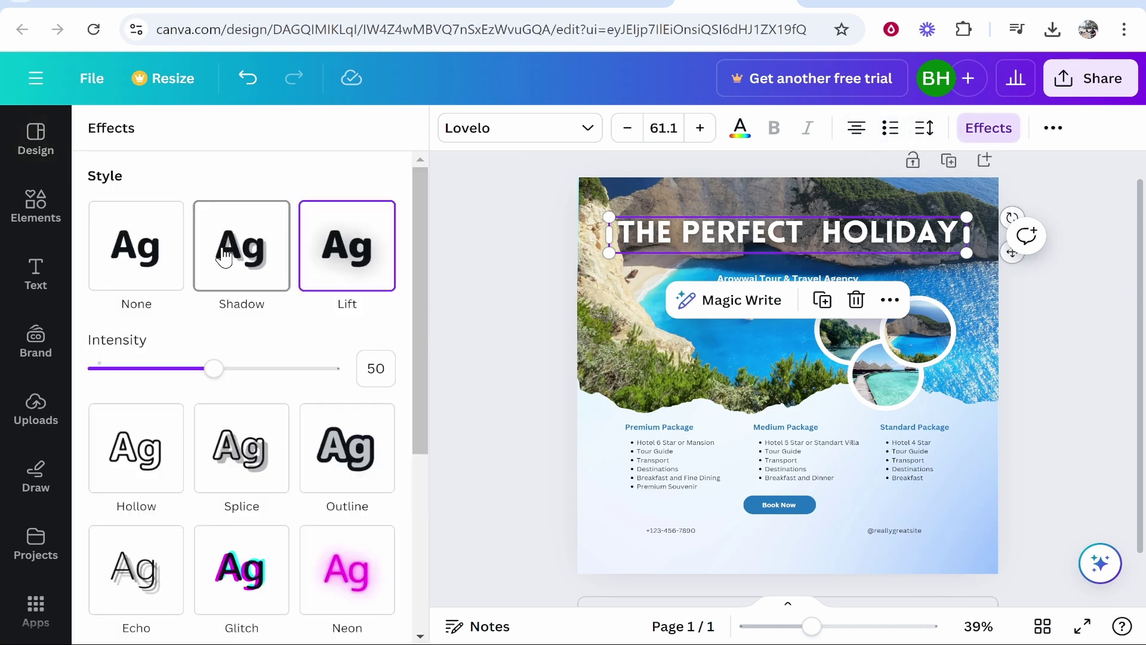
scroll(250, 302, "down", 3)
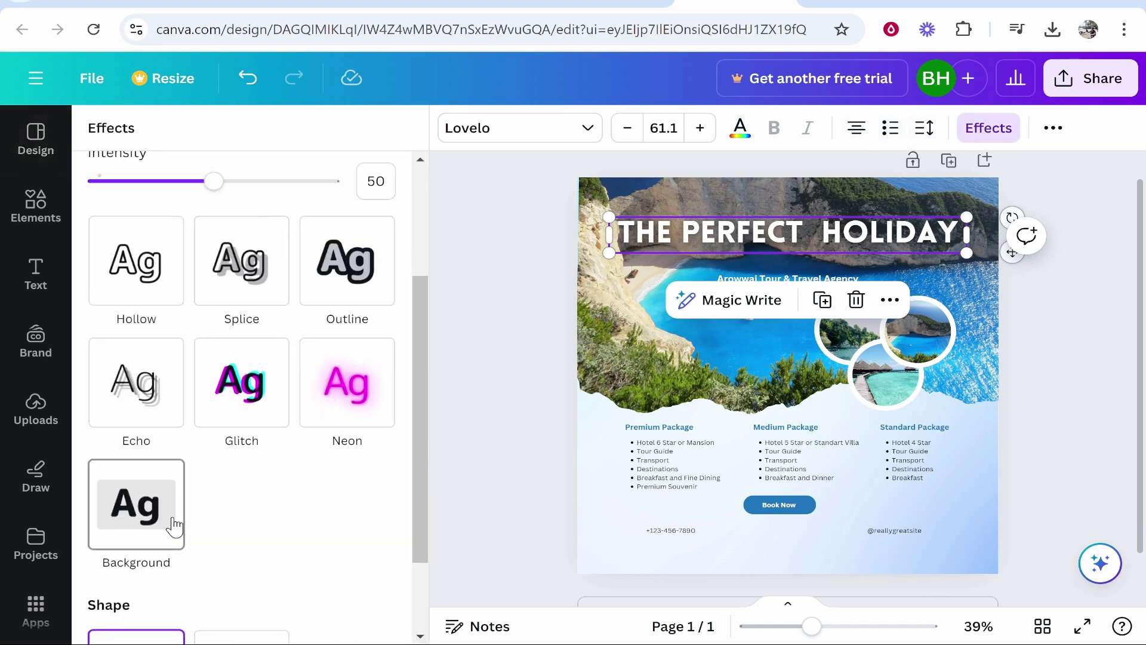
scroll(167, 501, "down", 2)
scroll(209, 513, "up", 5)
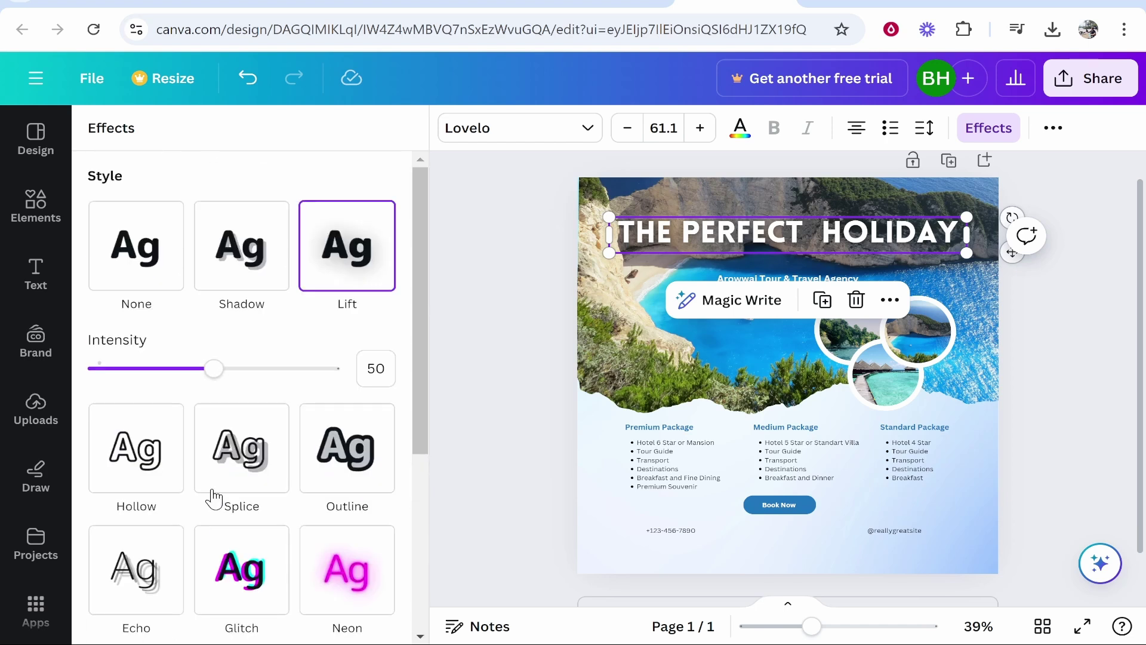
left_click(239, 239)
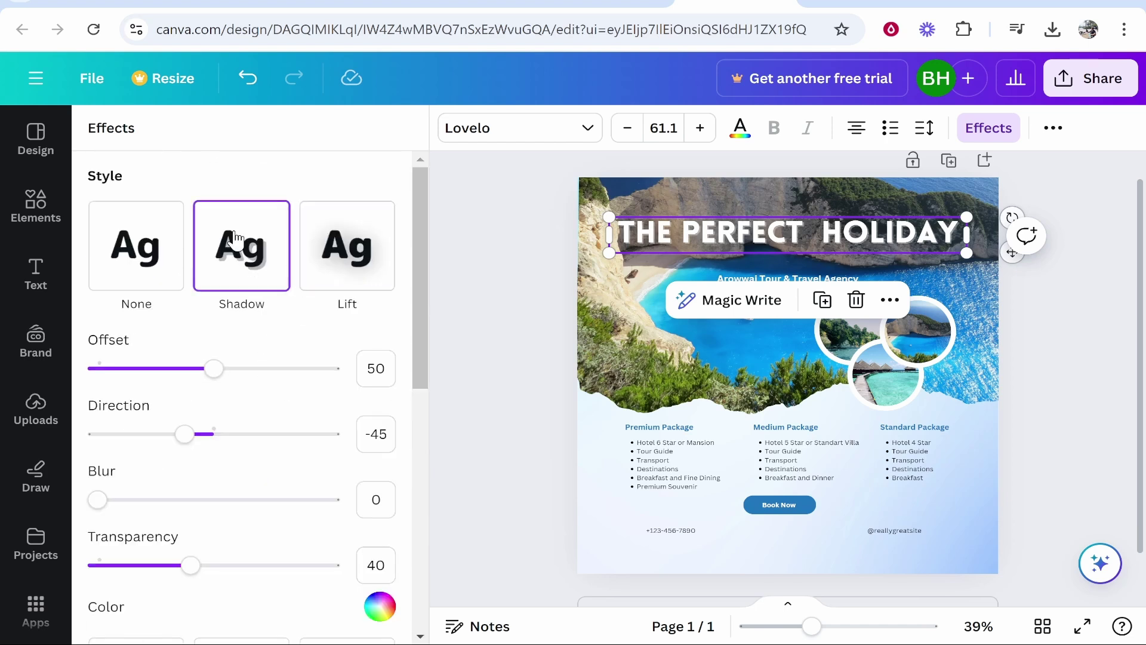
scroll(217, 460, "down", 2)
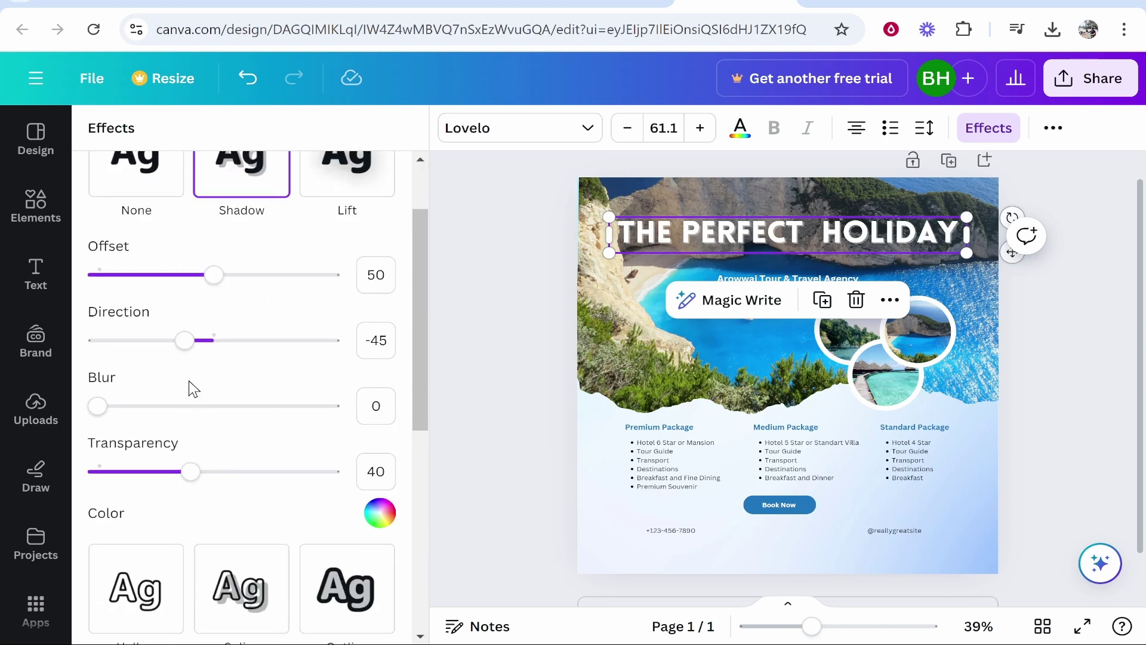
mouse_move(97, 406)
left_mouse_down()
mouse_move(226, 406)
mouse_move(100, 405)
left_mouse_up()
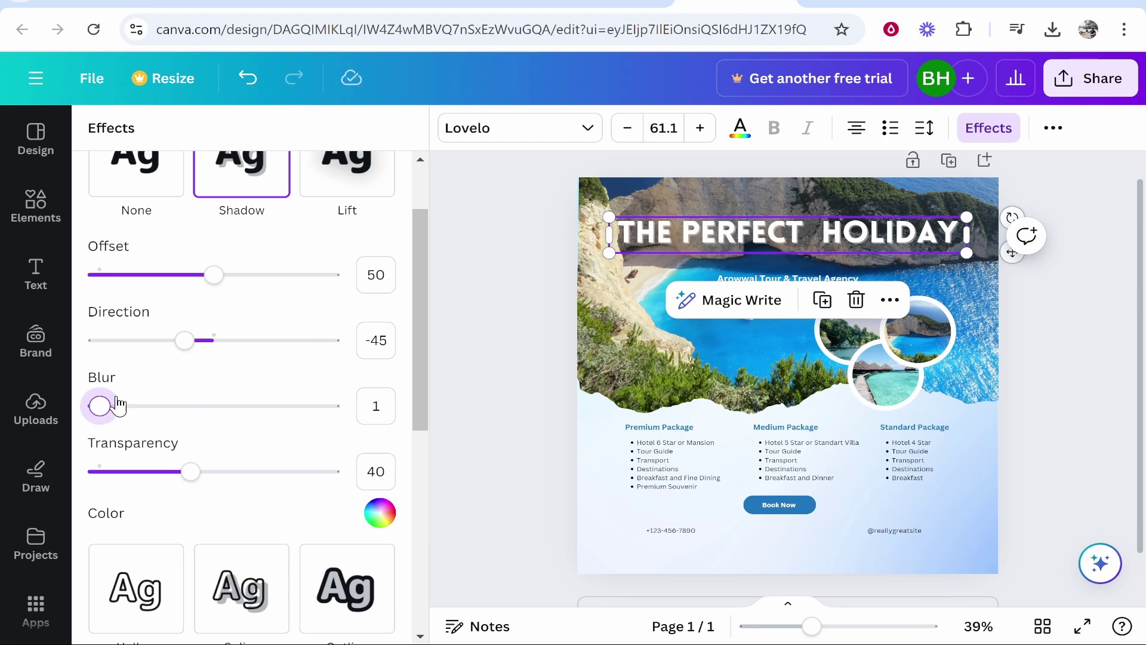
mouse_move(212, 356)
left_mouse_down()
mouse_move(224, 342)
mouse_move(190, 343)
mouse_move(292, 348)
mouse_move(216, 346)
left_mouse_up()
scroll(308, 421, "down", 2)
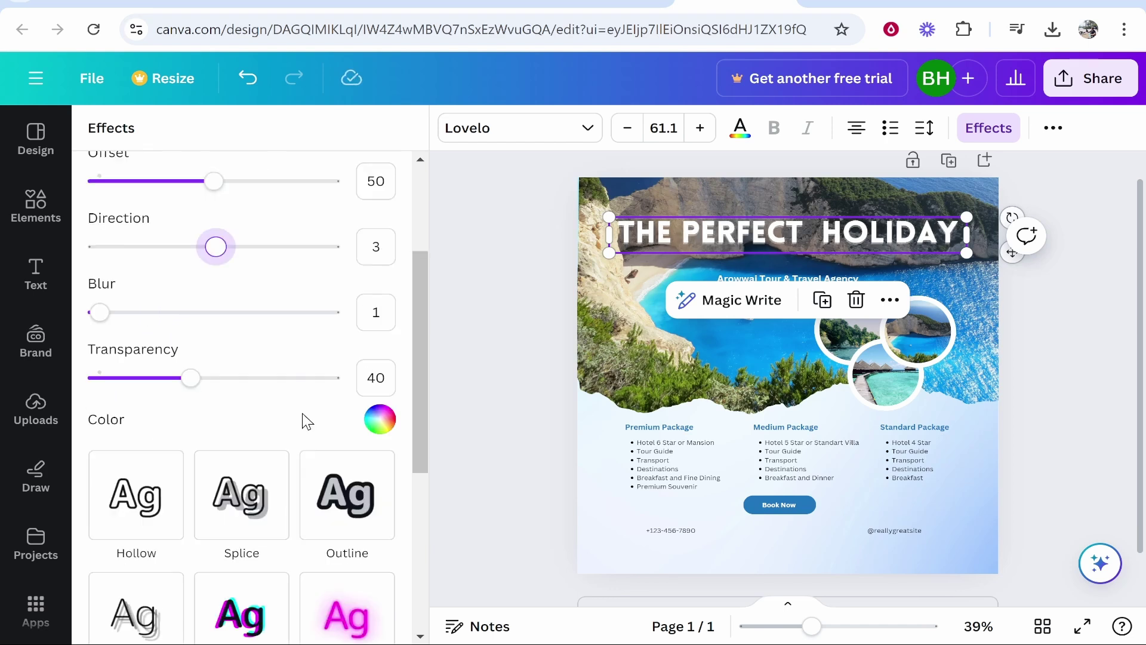
left_click(374, 424)
left_click(156, 246)
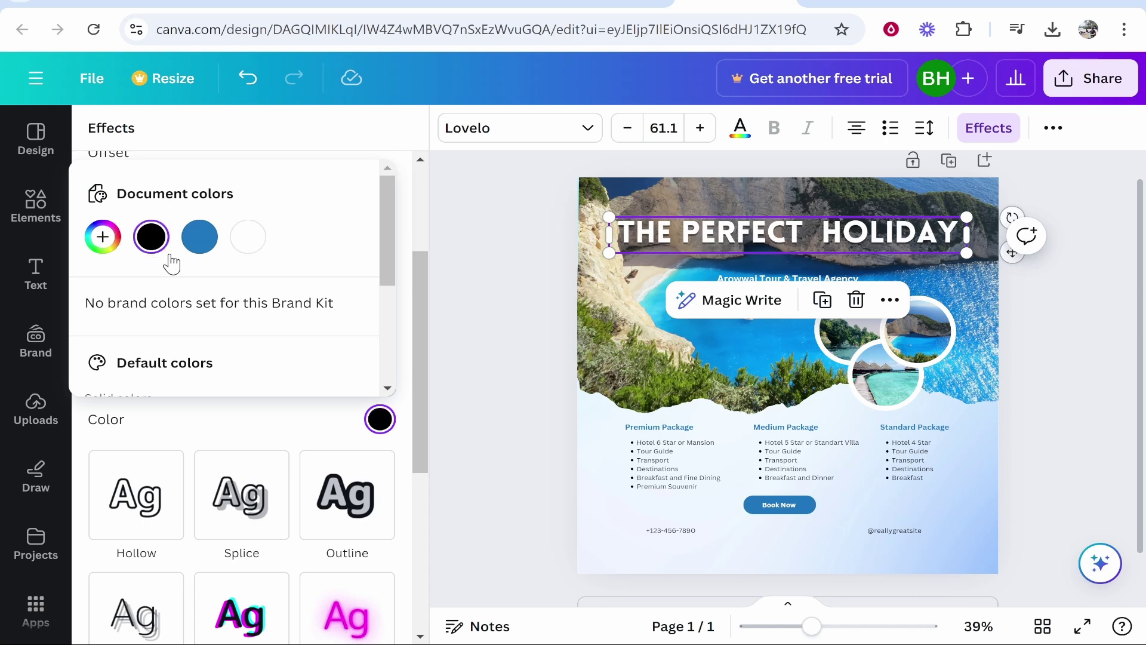
left_click(269, 417)
Set the shadow transparency to 88 and offset to 100
scroll(242, 381, "up", 2)
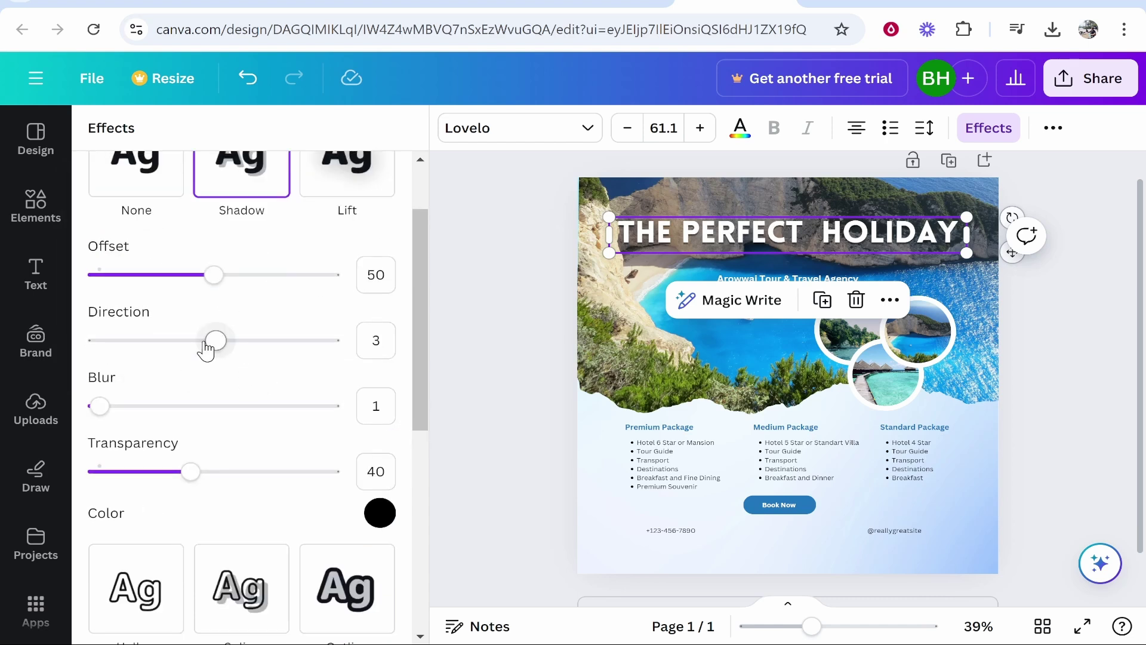
left_click_drag(191, 471, 302, 471)
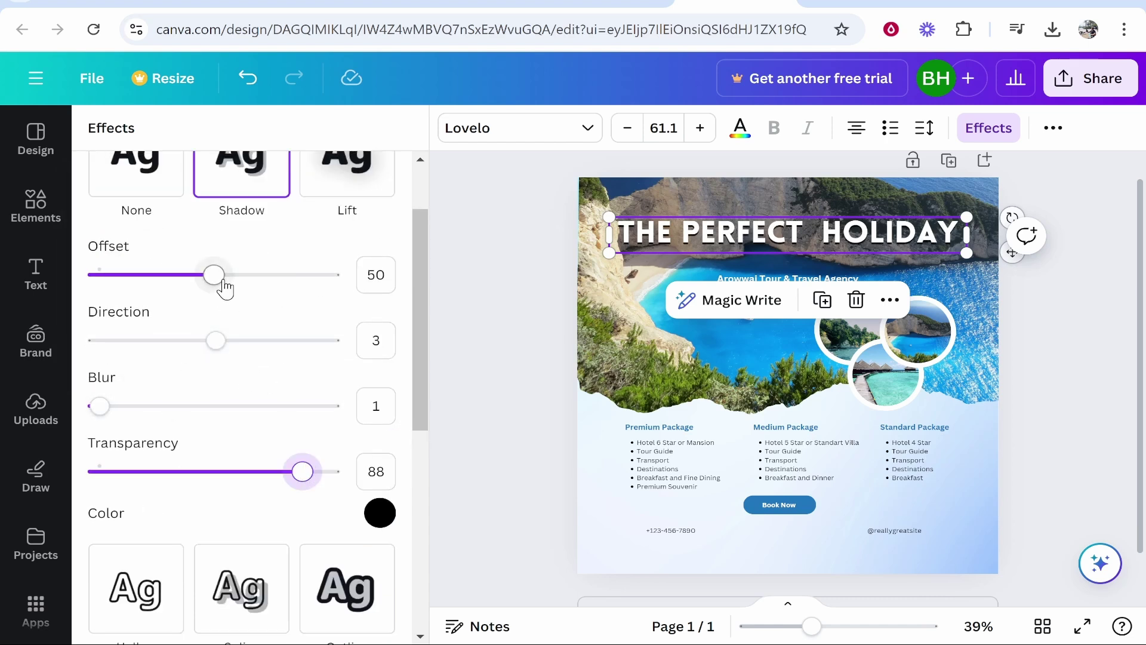
left_click_drag(216, 278, 401, 276)
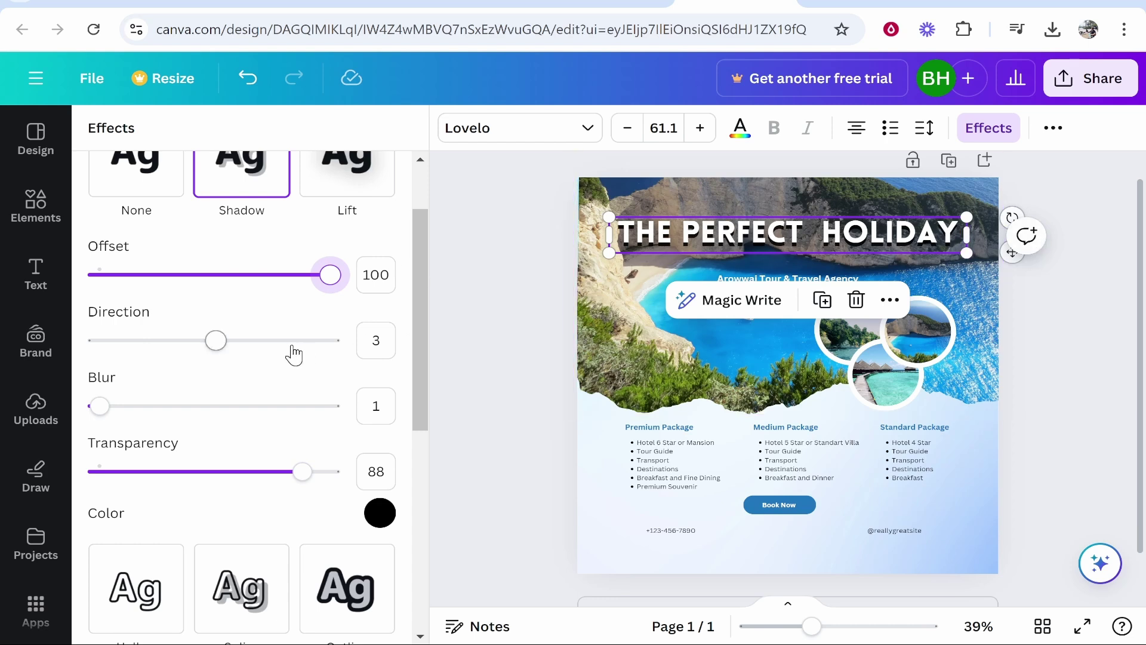
scroll(294, 359, "down", 5)
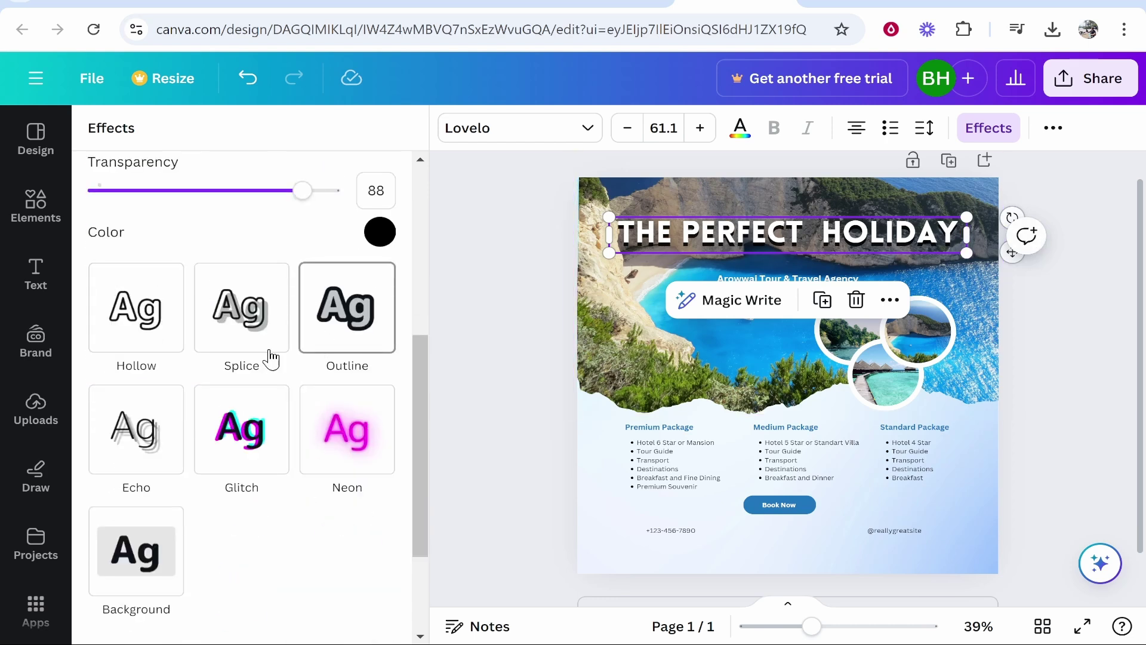
scroll(227, 454, "up", 5)
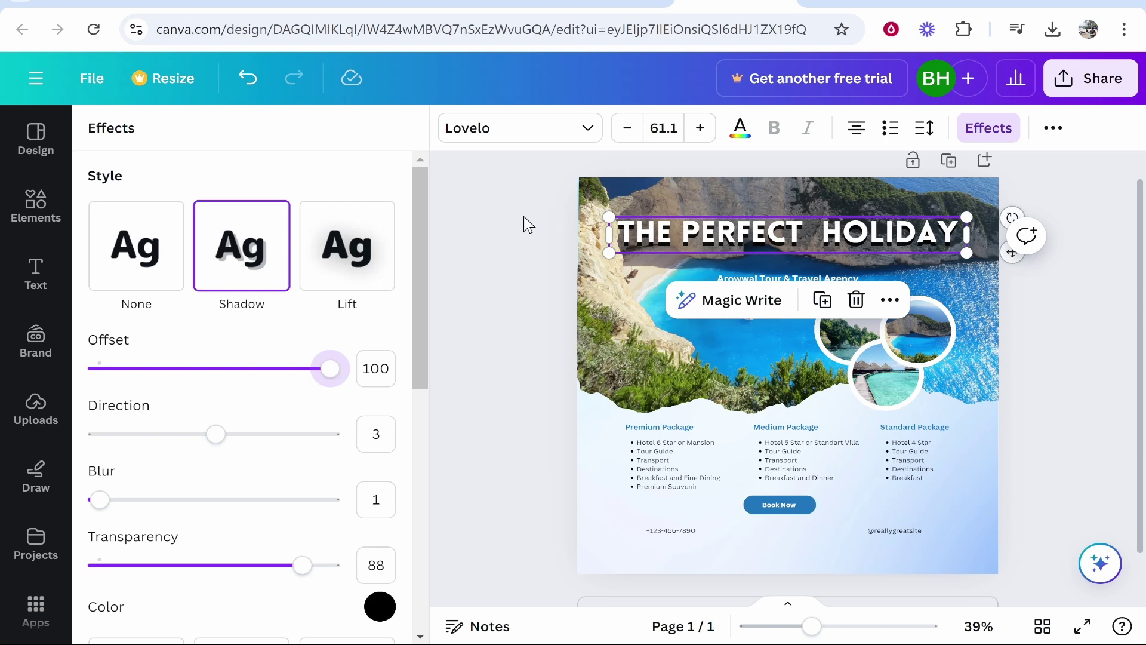
key("Escape")
key("Escape")
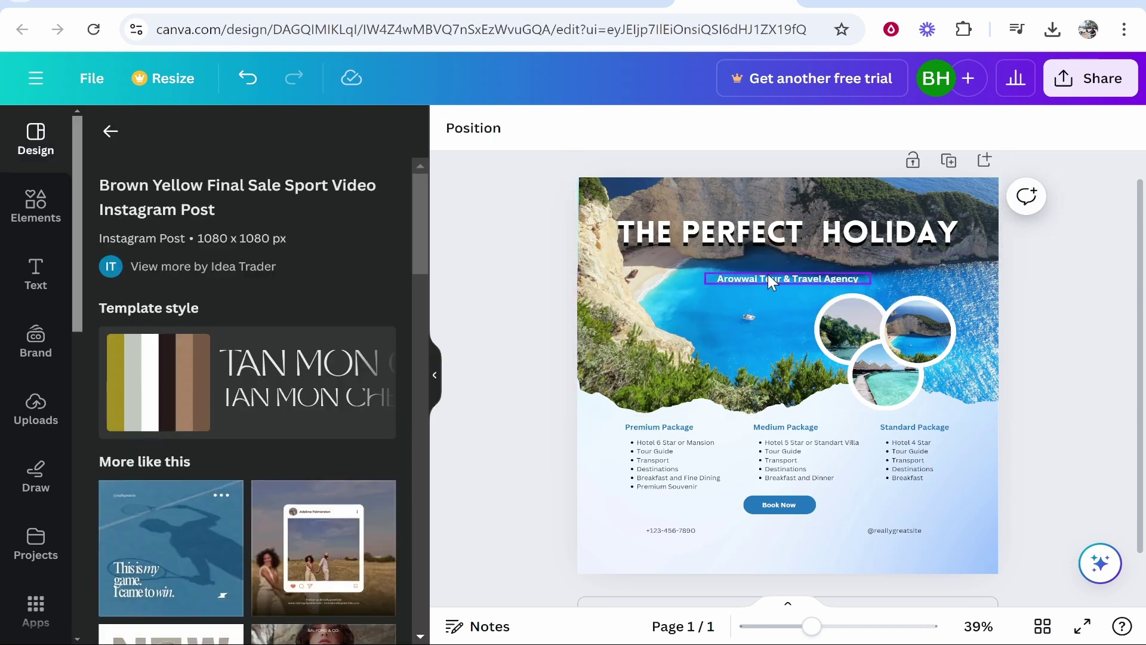
Delete the 'Arowwai Tour & Travel Agency' subtitle text
left_click(789, 277)
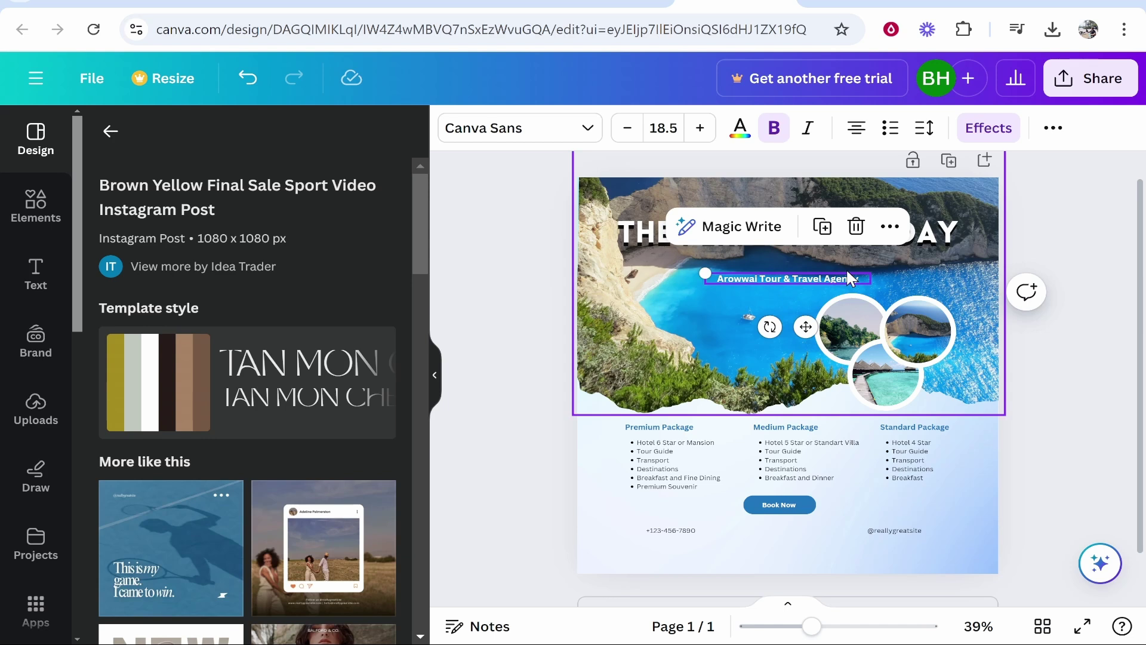
key("Delete")
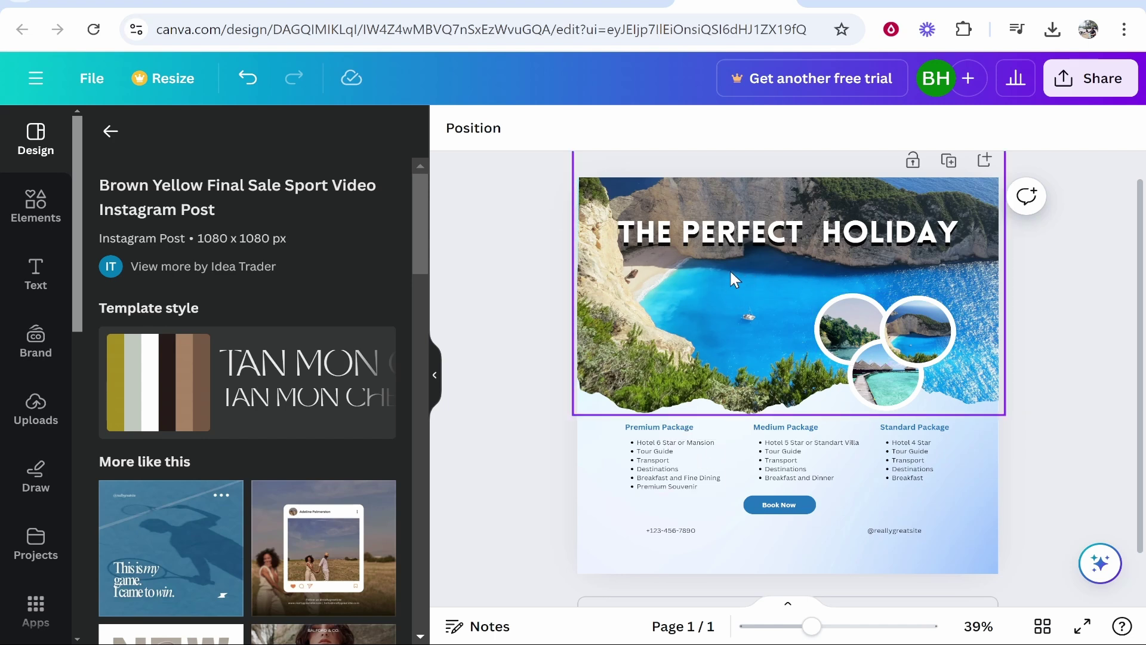
Delete the beach background photo, undo to restore it, and return to the templates list
left_click(765, 293)
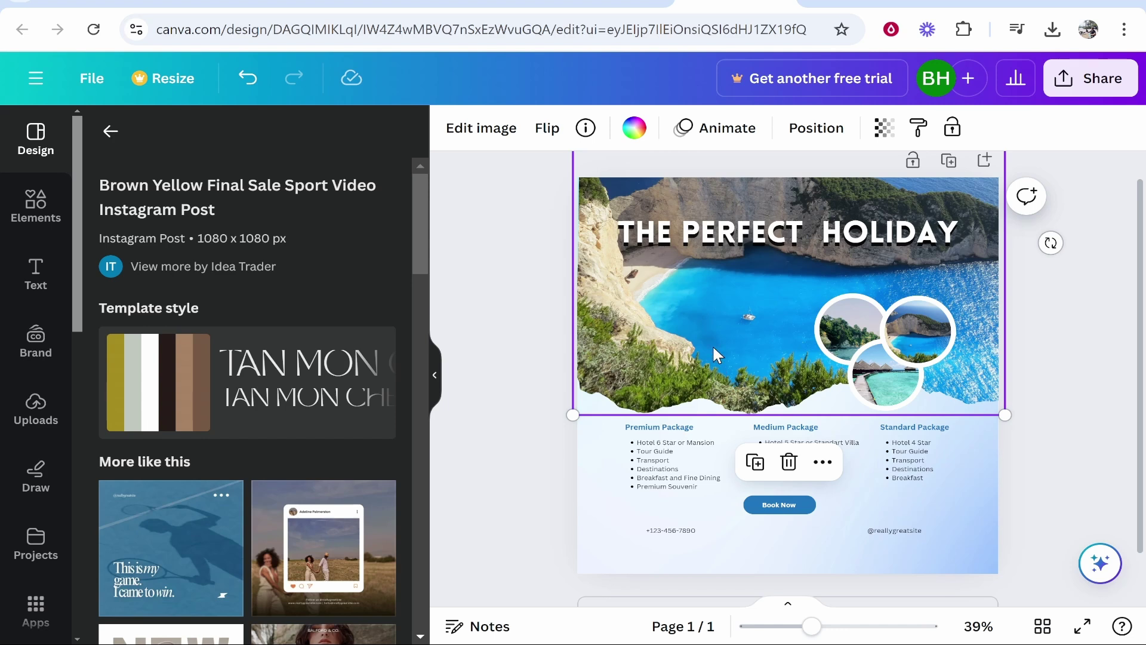
key("Delete")
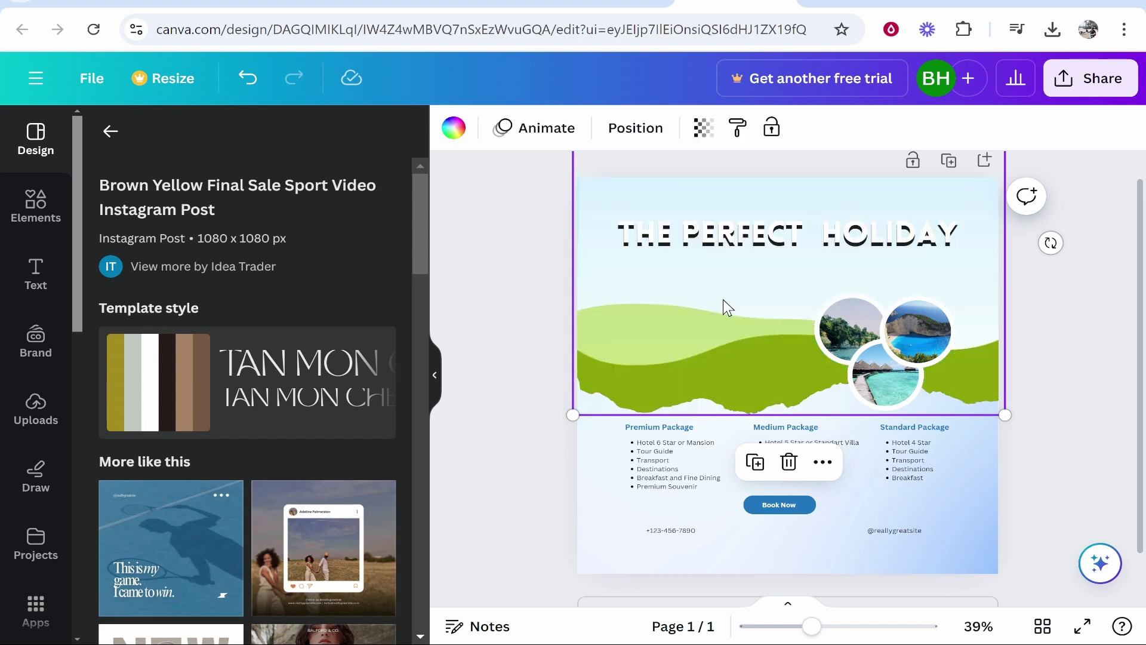
key("ctrl+z")
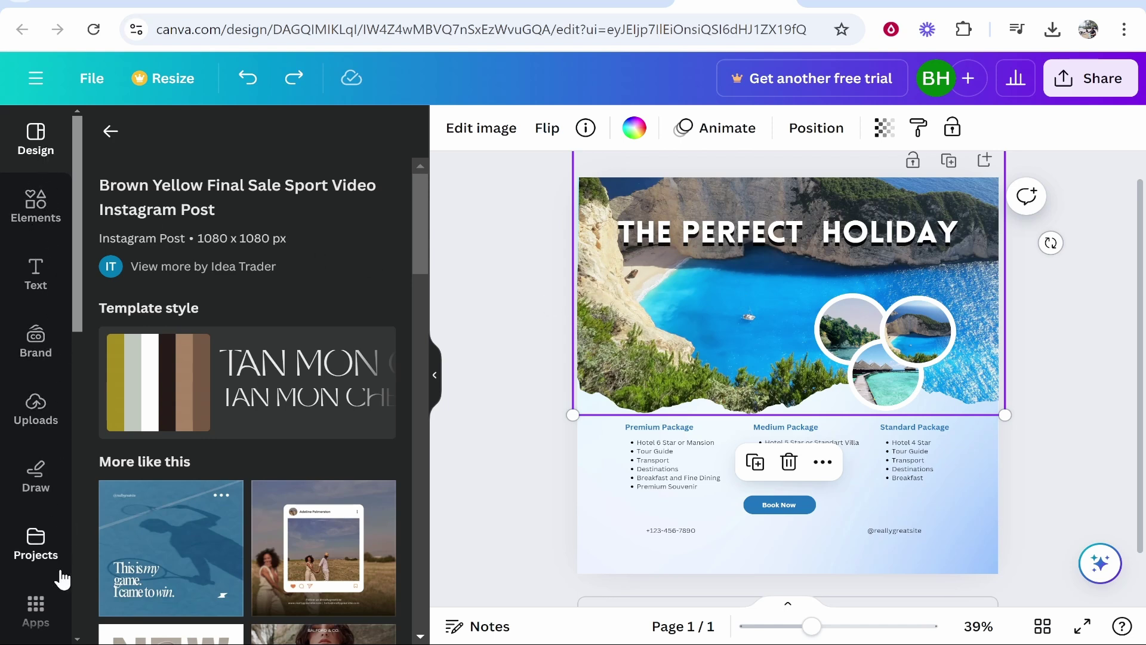
left_click(14, 174)
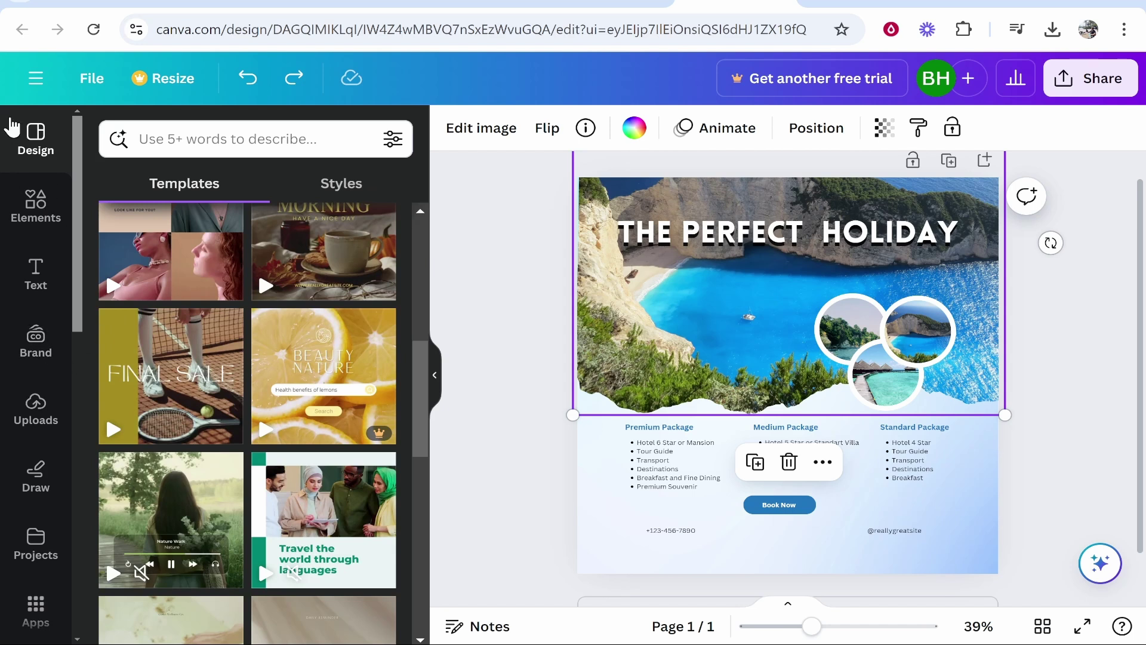
scroll(286, 322, "up", 10)
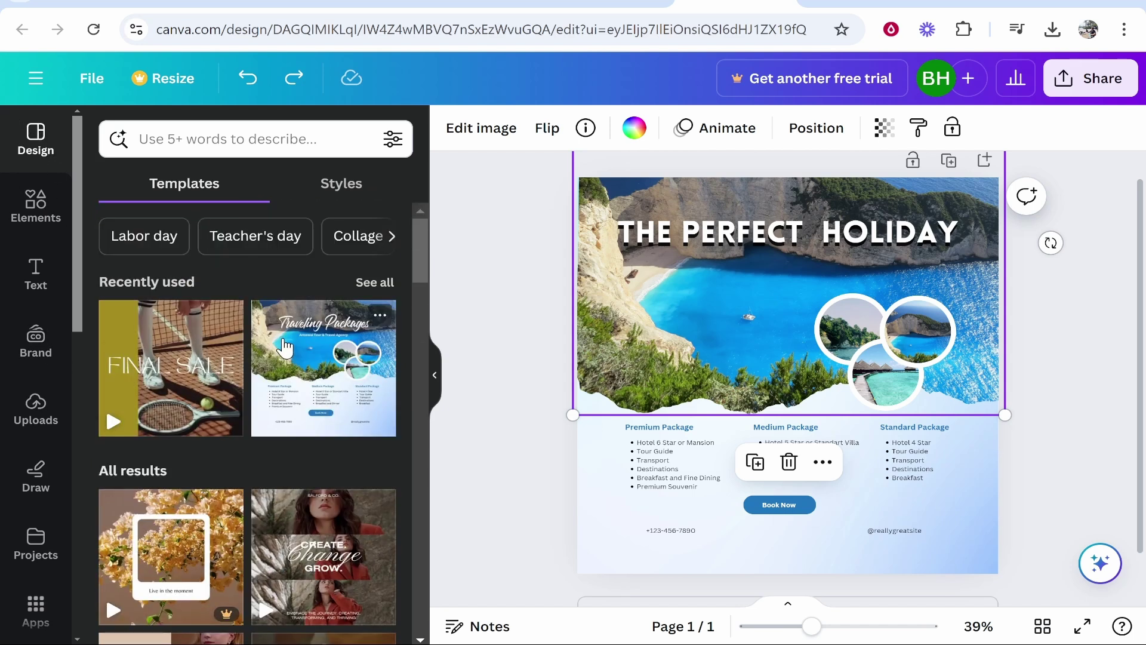
left_click(363, 186)
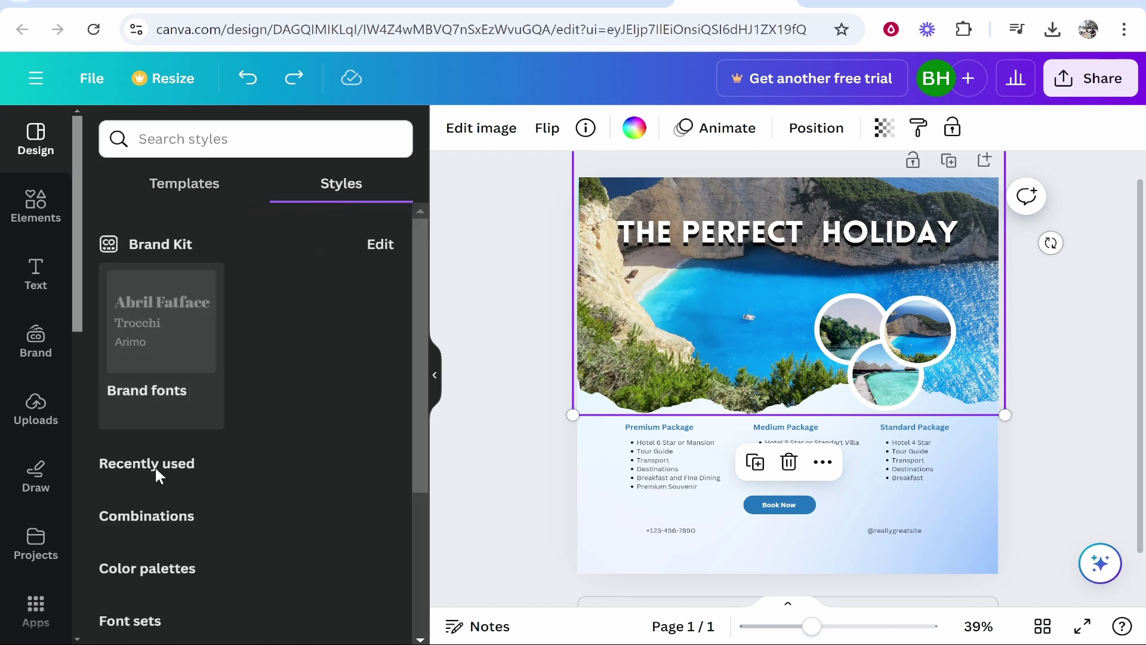
left_click(179, 188)
left_click(36, 203)
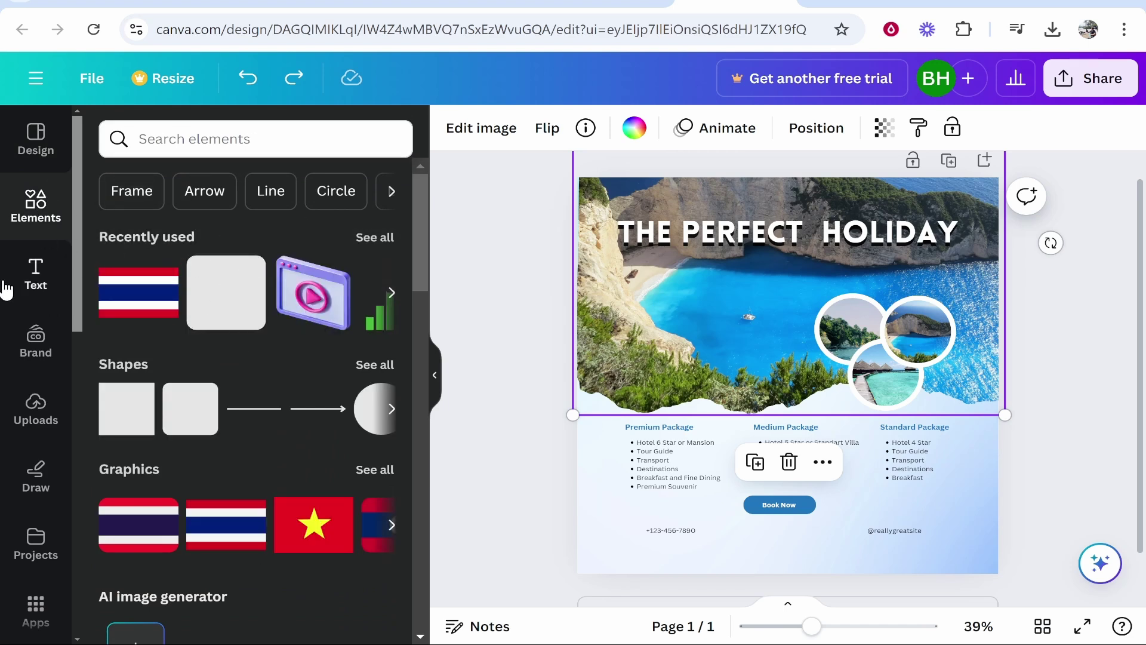
left_click(54, 438)
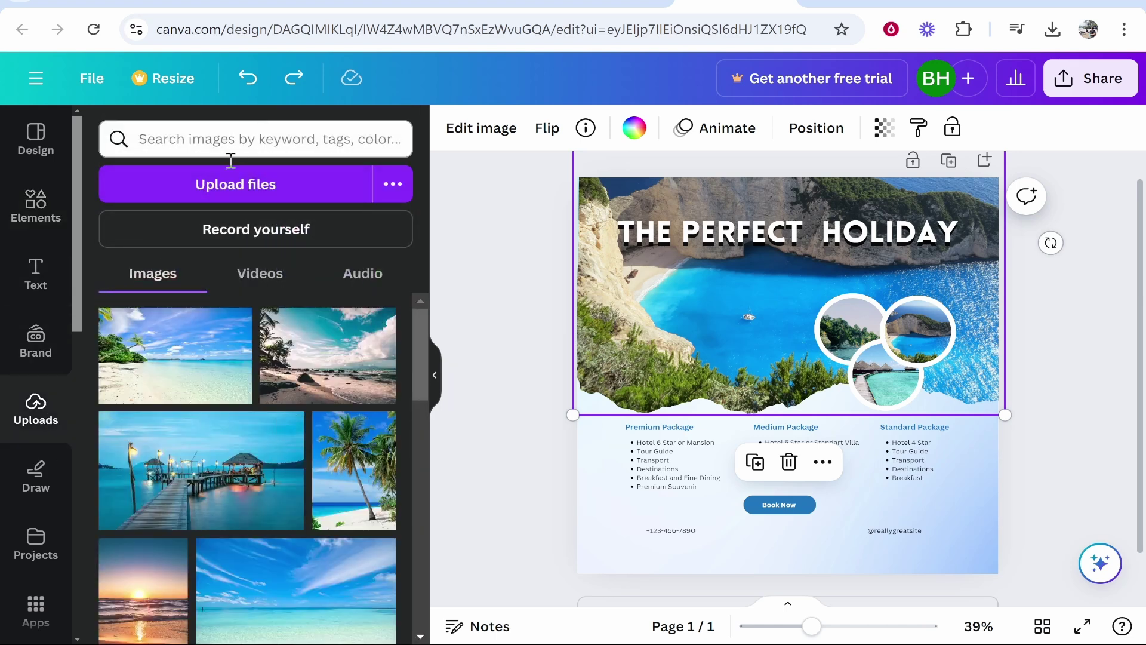
left_click(259, 278)
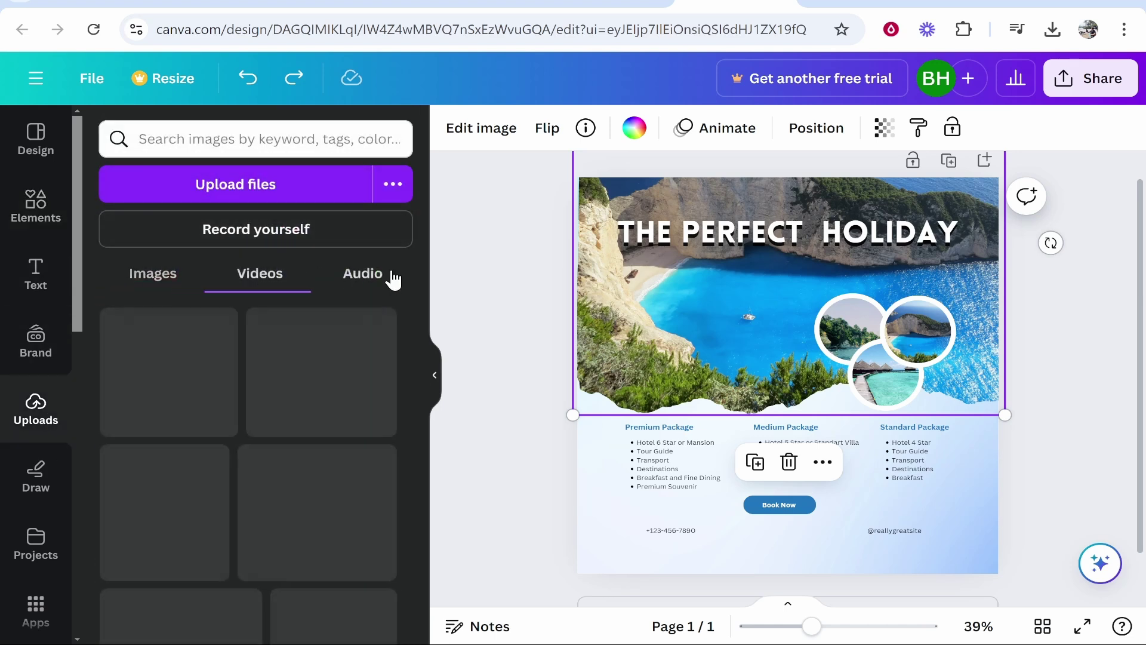
left_click(344, 286)
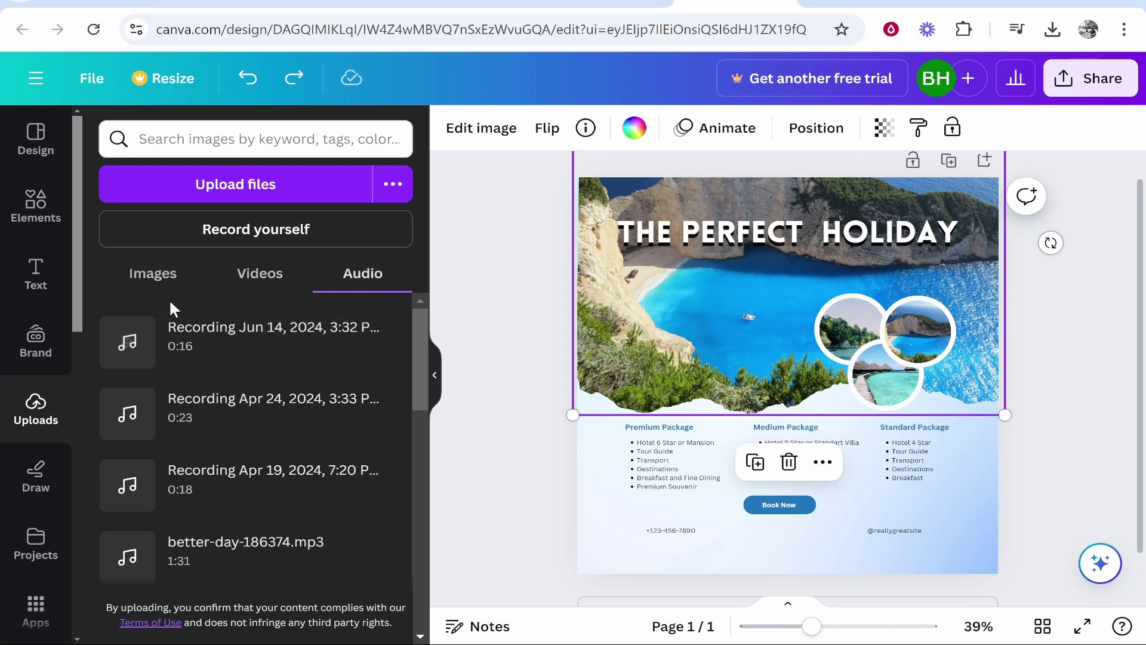
left_click(155, 280)
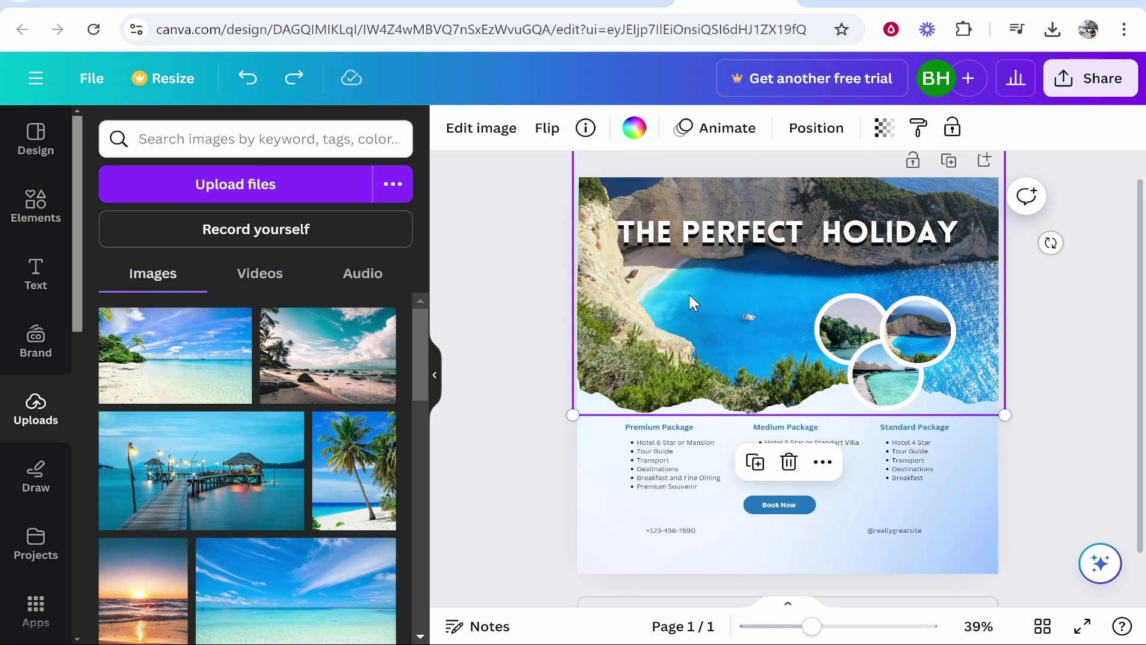
scroll(230, 389, "down", 8)
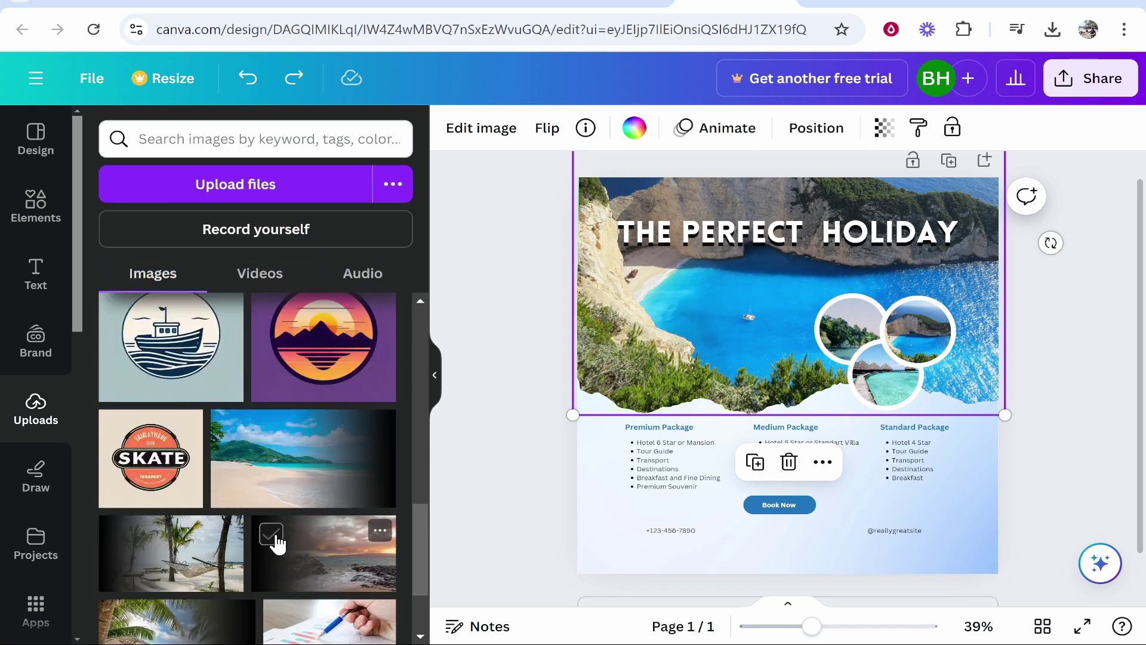
scroll(280, 532, "up", 10)
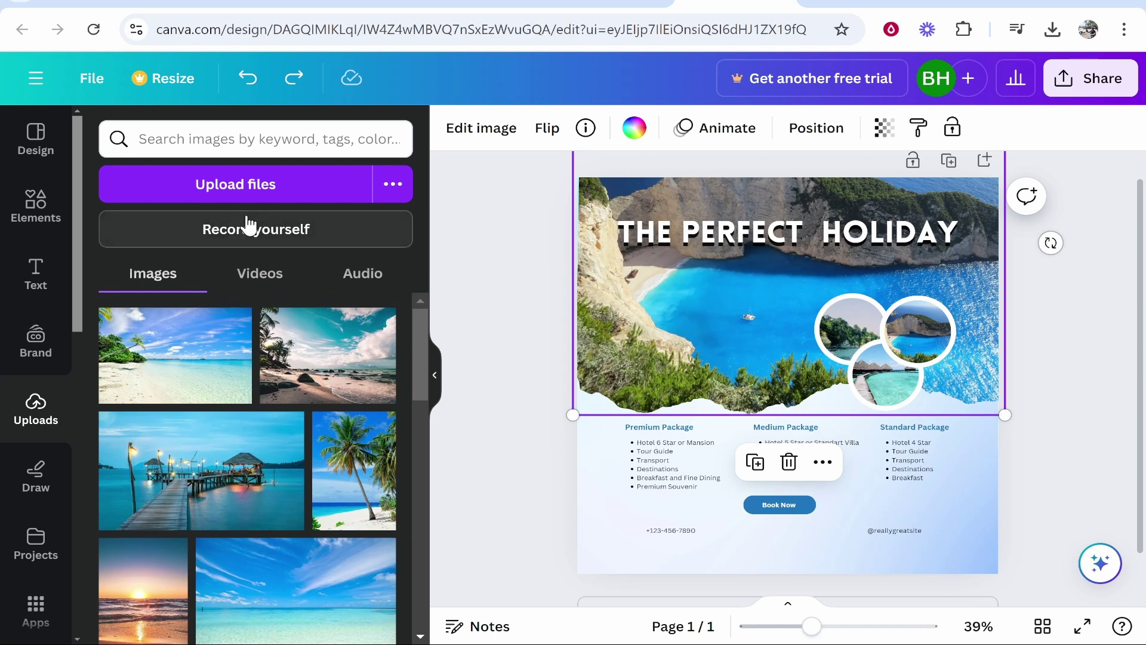
Swap the cliff-and-bay header photo for the uploaded tropical beach image with the palm tree
left_click(244, 192)
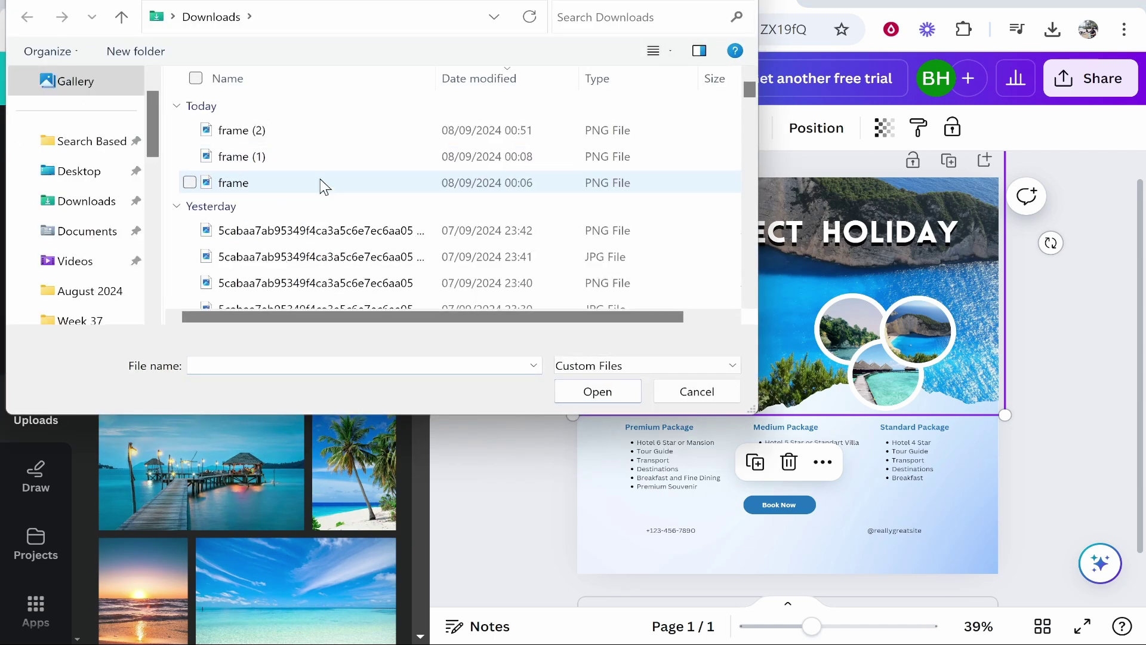
key("Escape")
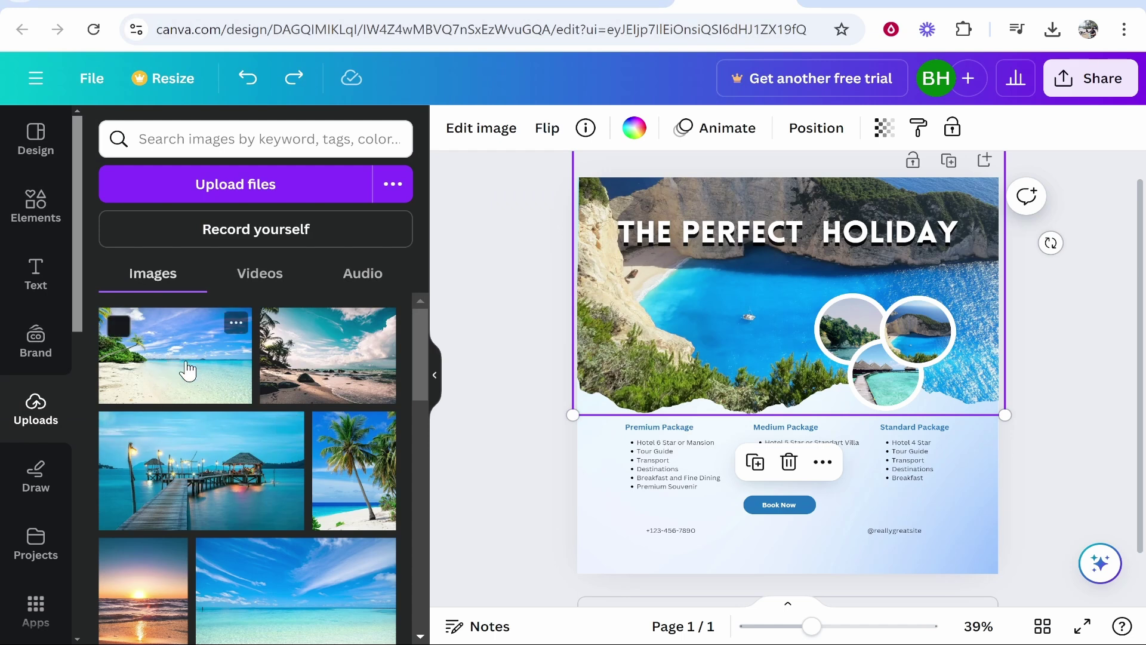
left_click_drag(173, 358, 746, 280)
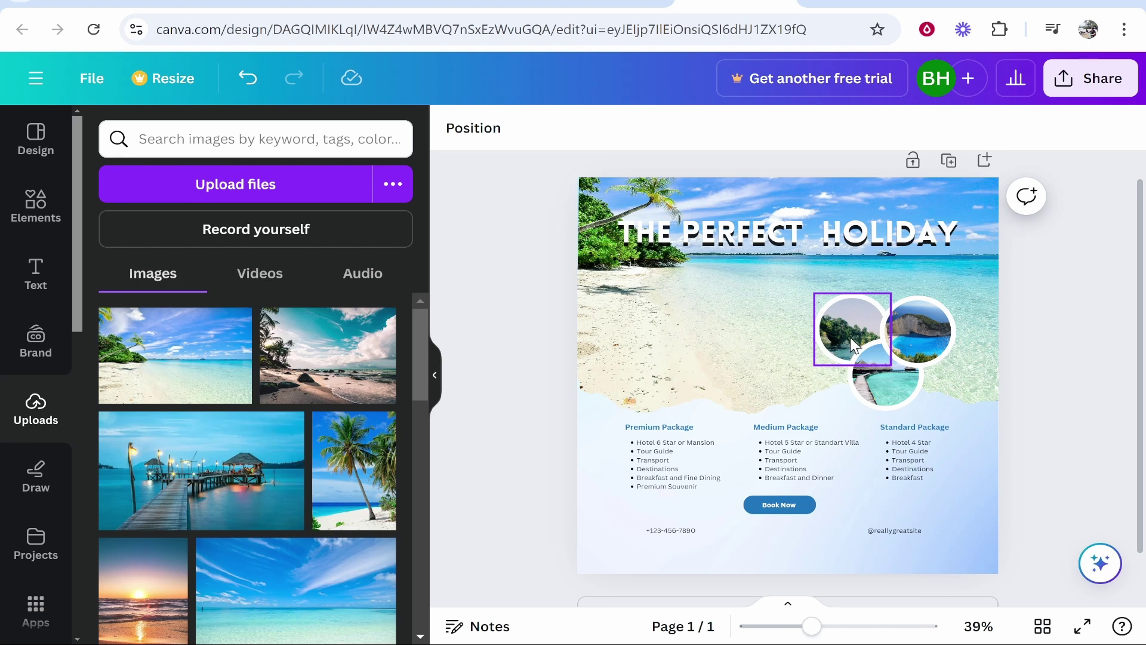
Upload the frame (2) QR image and undo its accidental replacement of the header photo
left_click(262, 186)
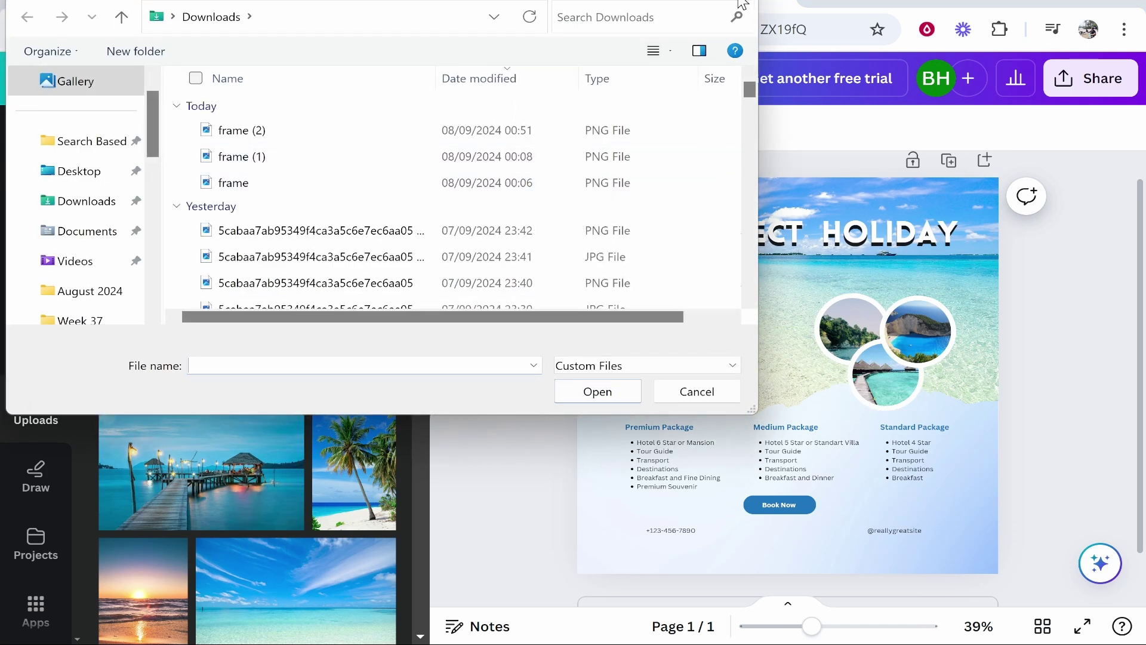
key("Escape")
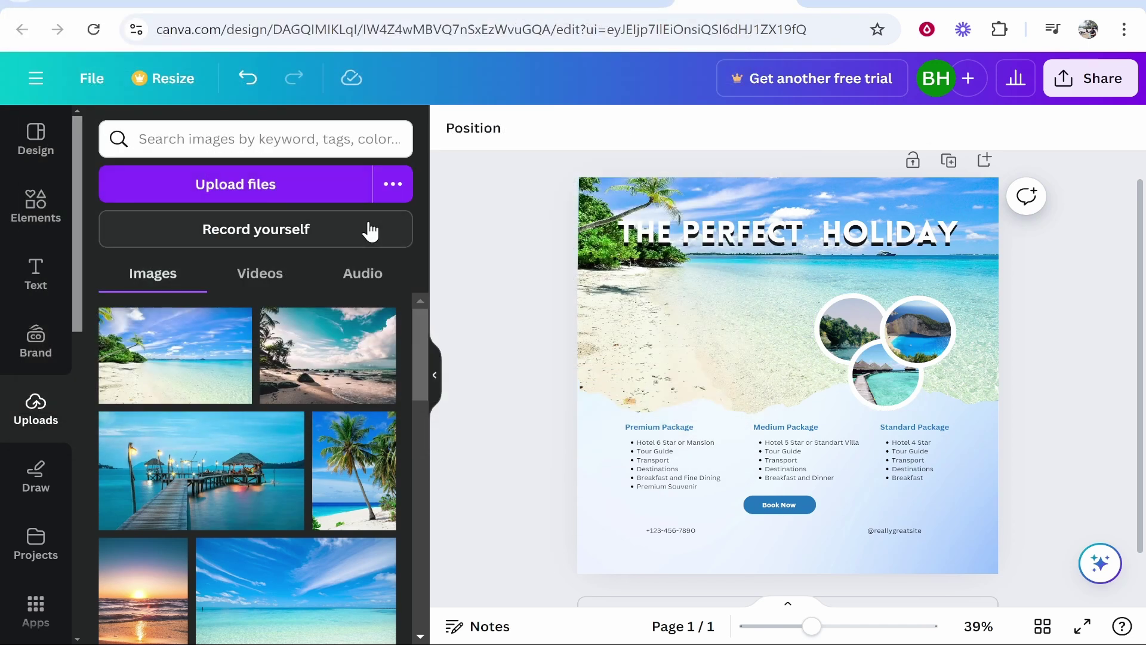
left_click(190, 176)
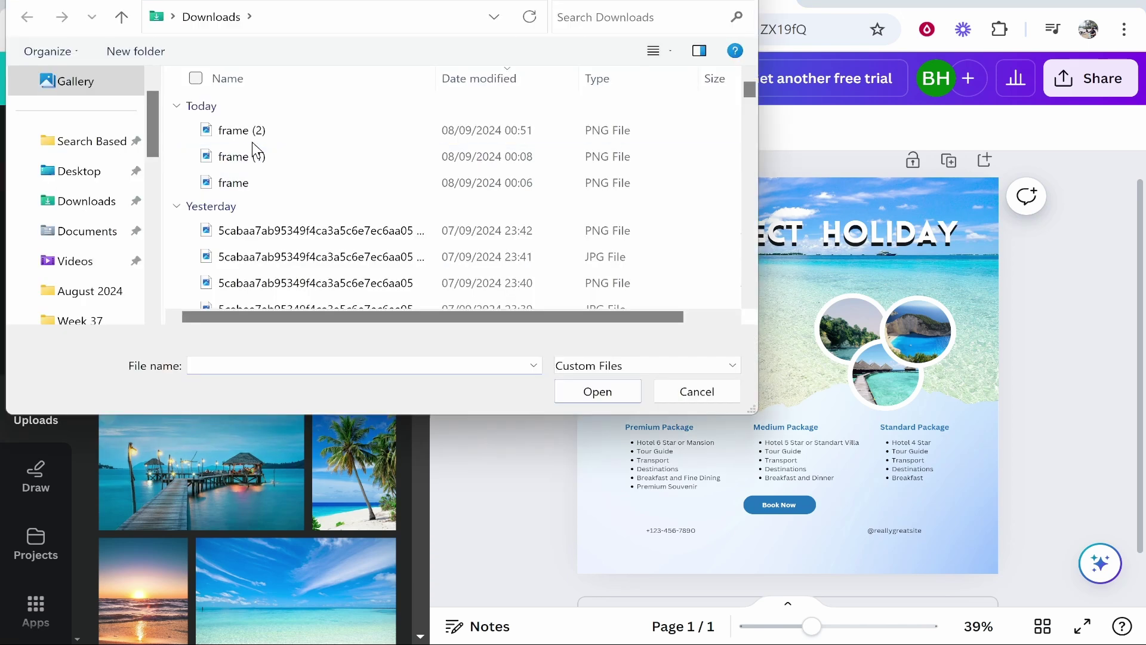
double_click(314, 133)
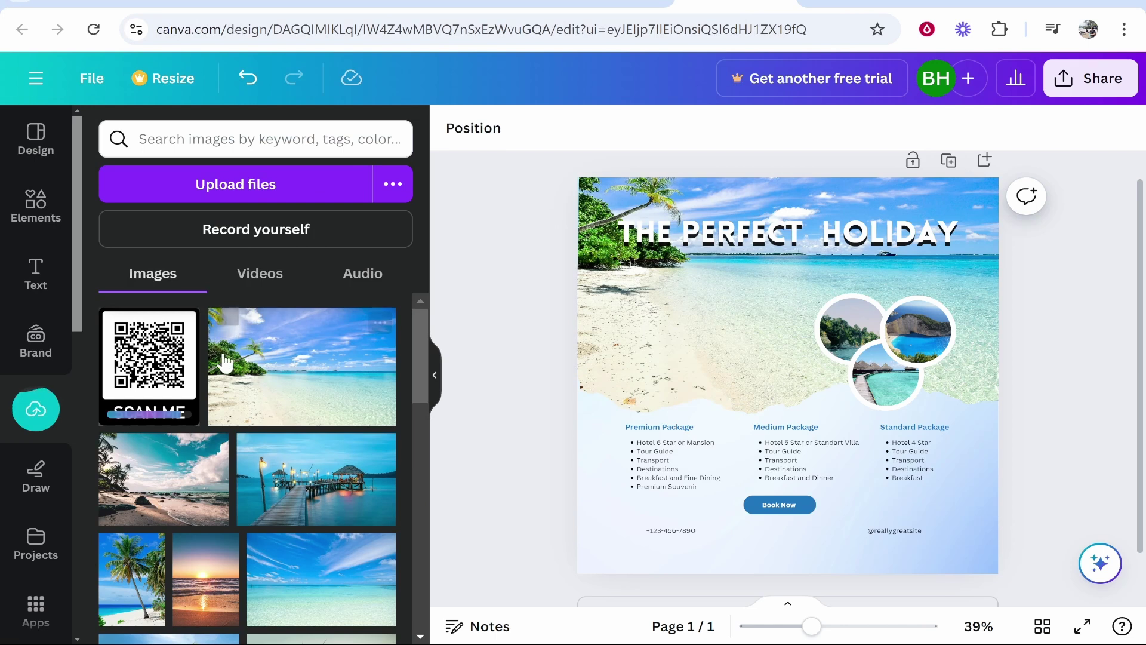
left_click_drag(179, 364, 800, 331)
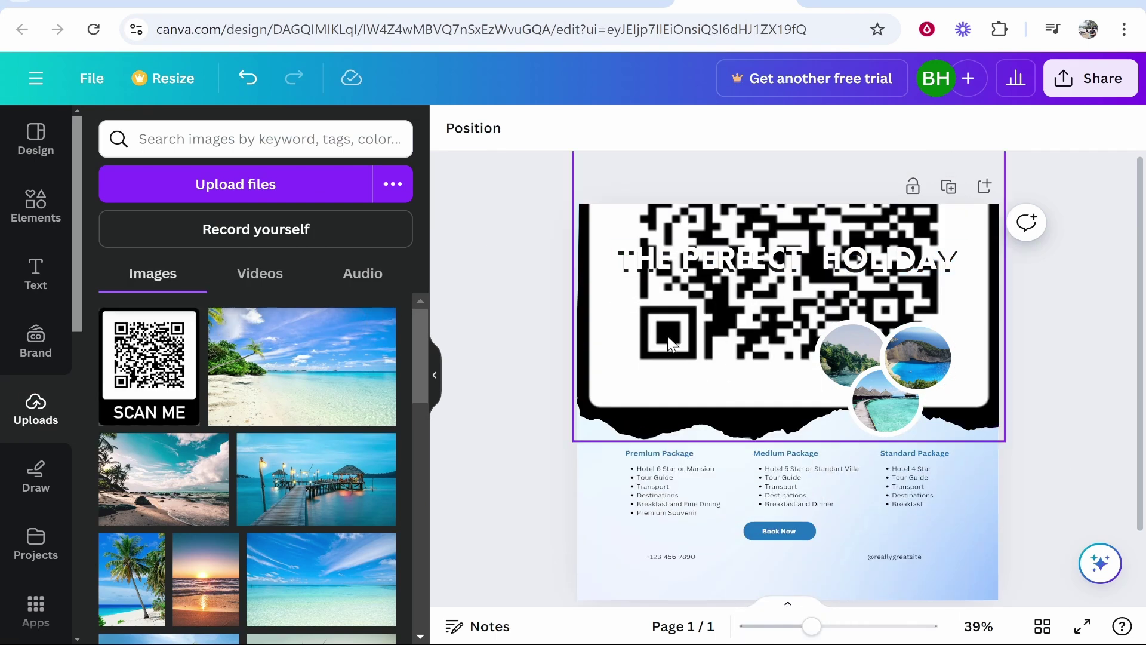
left_click_drag(706, 362, 717, 412)
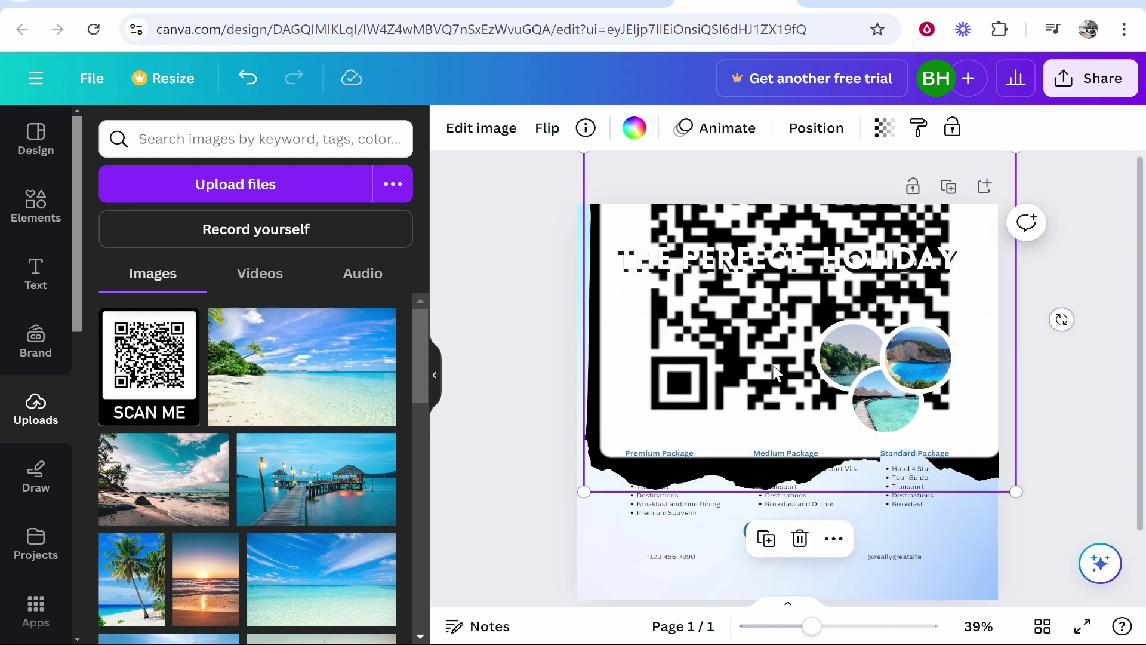
left_click(253, 80)
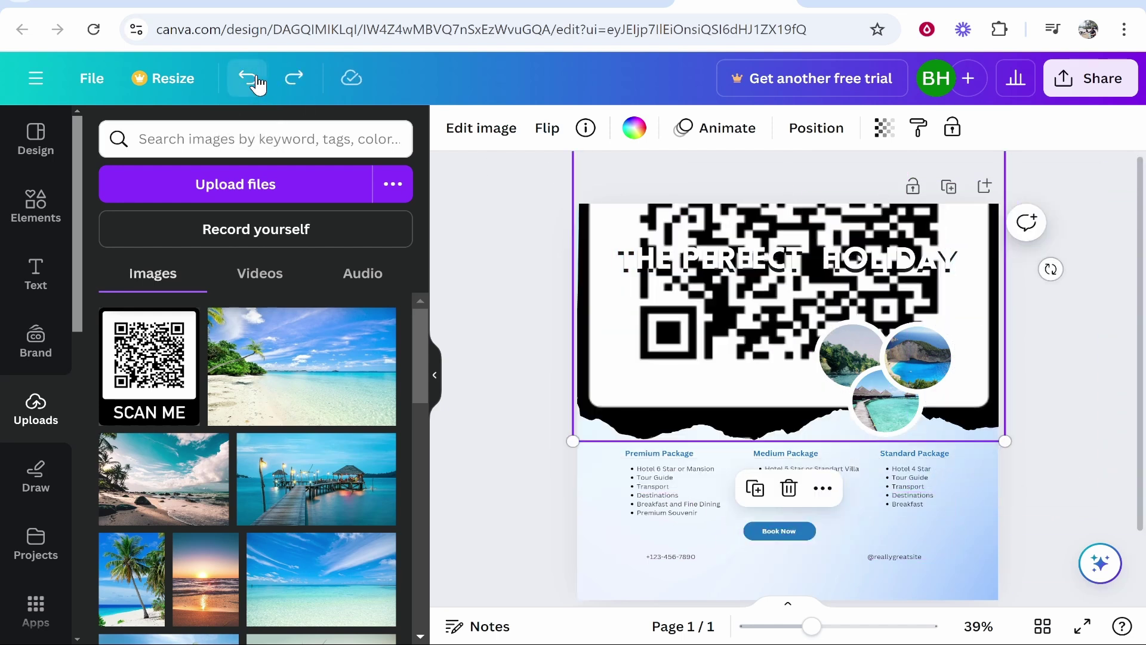
left_click(253, 80)
Re-add the QR code as a separate element and shrink it to 192 × 238
left_click_drag(149, 358, 604, 443)
key("ctrl+z")
left_click_drag(679, 543, 655, 517)
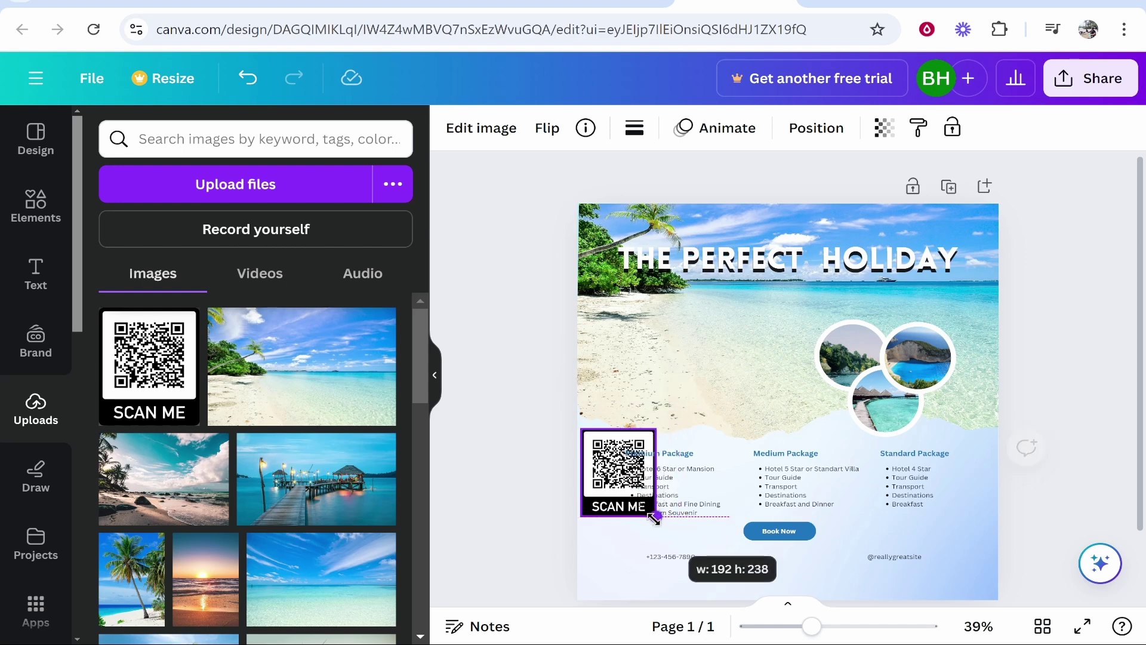
left_click_drag(633, 478, 782, 339)
left_click_drag(791, 391, 621, 487)
Bring the QR code in front of everything and move it to the bottom-right corner
right_click(614, 478)
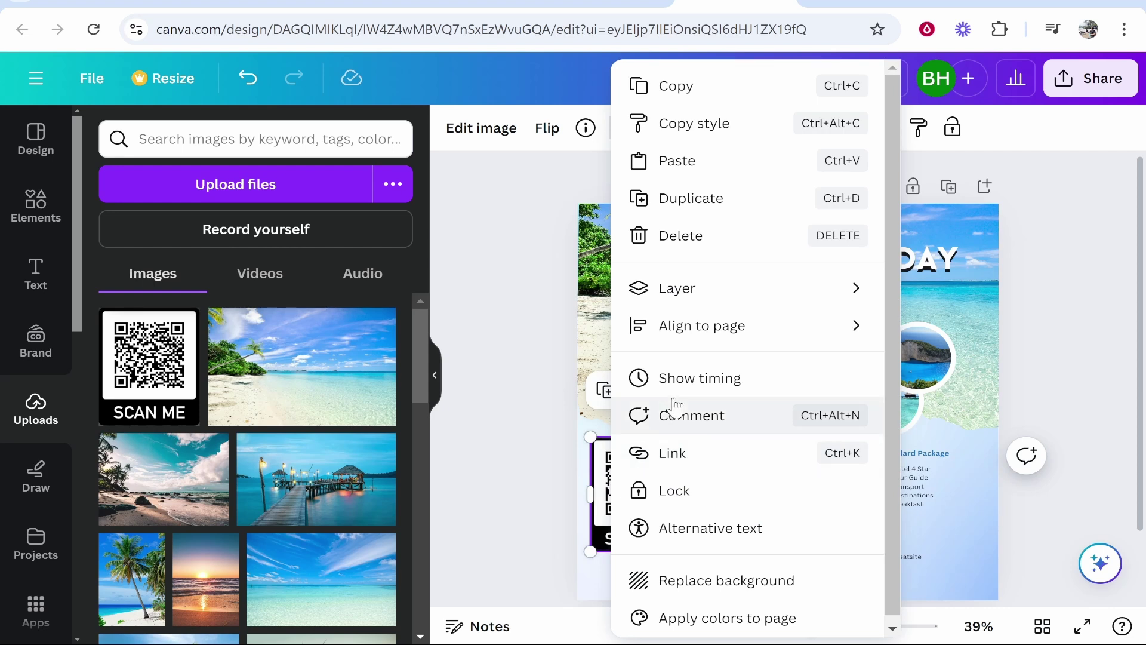
mouse_move(724, 294)
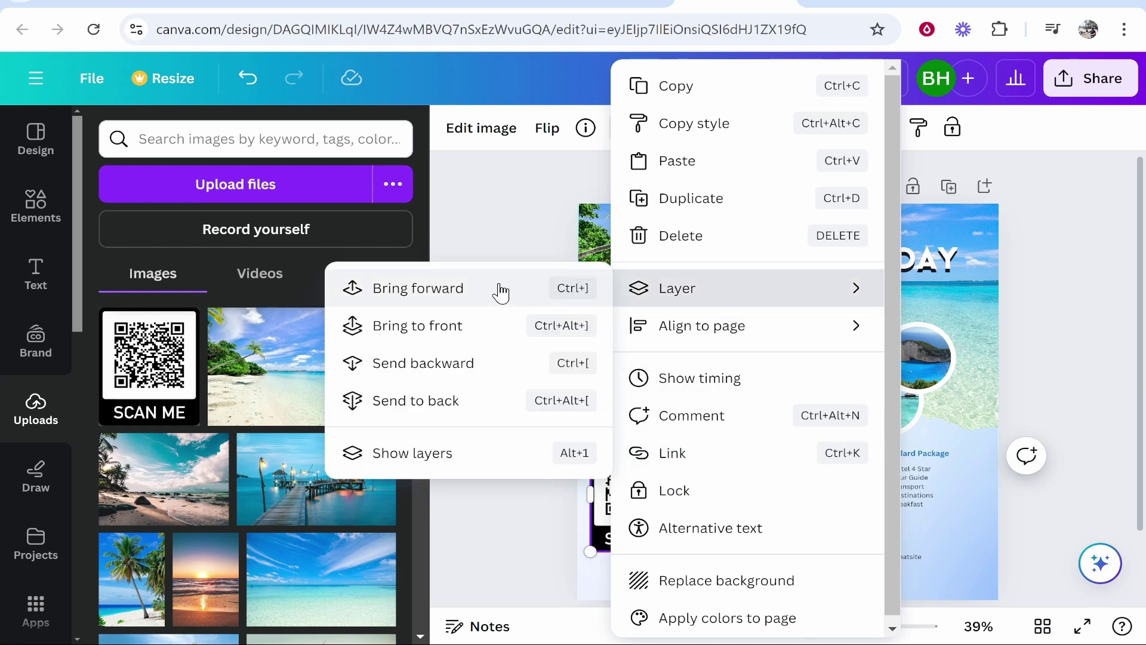
left_click(469, 325)
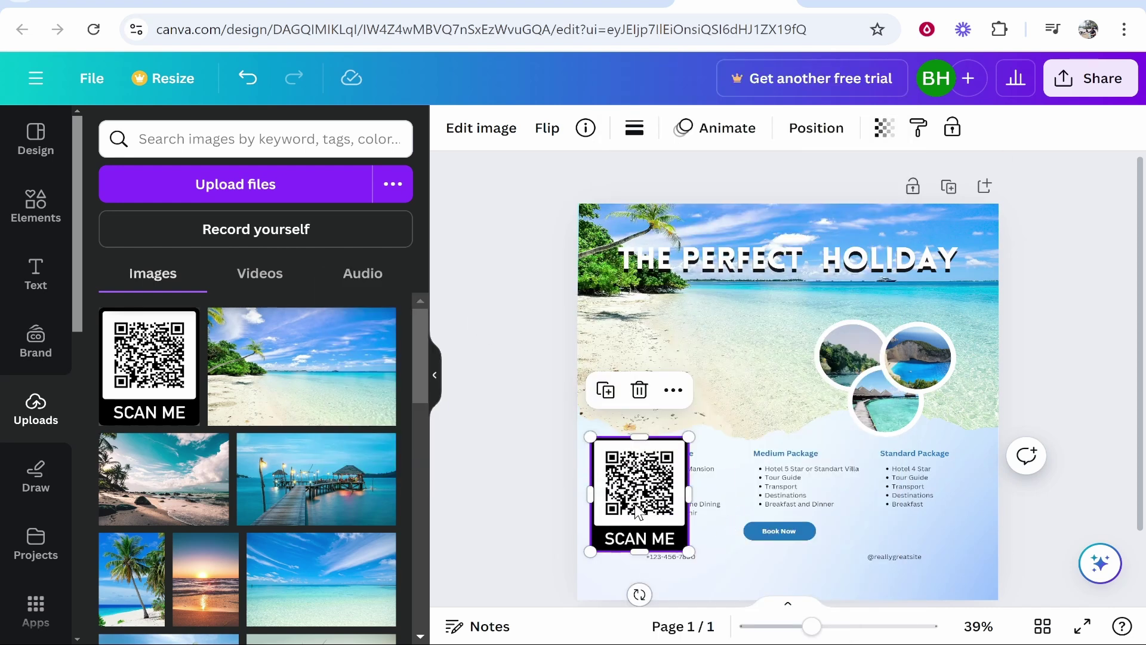
left_click_drag(656, 484, 983, 559)
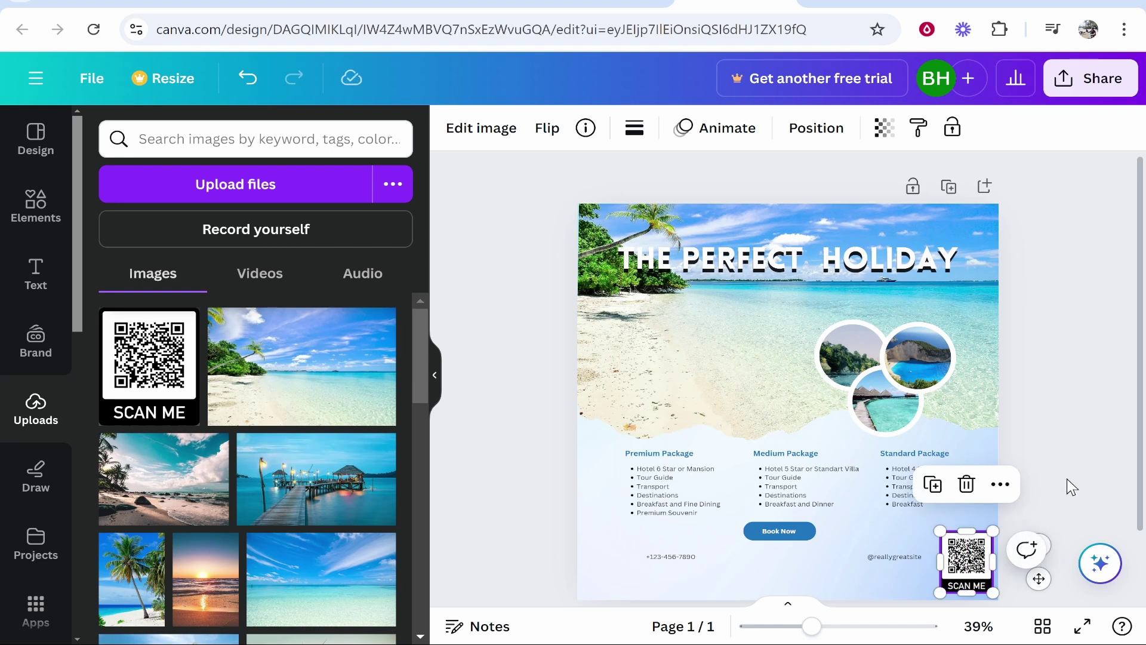
left_click(1067, 462)
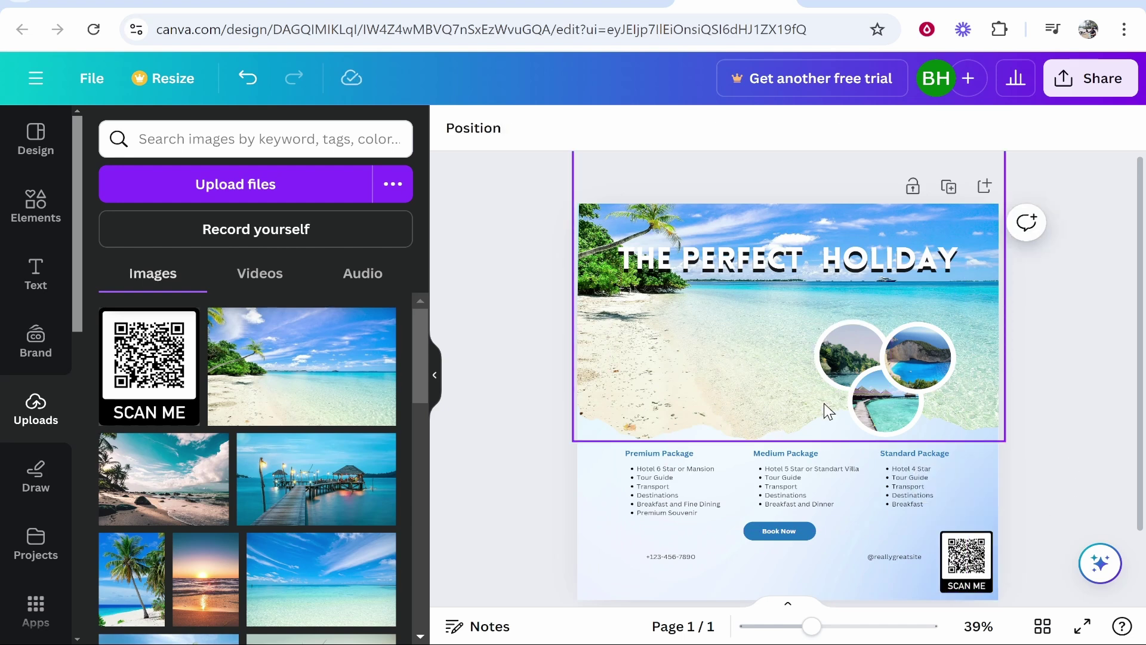
Put the uploaded pier photo into the left circle frame
left_click(840, 354)
left_click(925, 342)
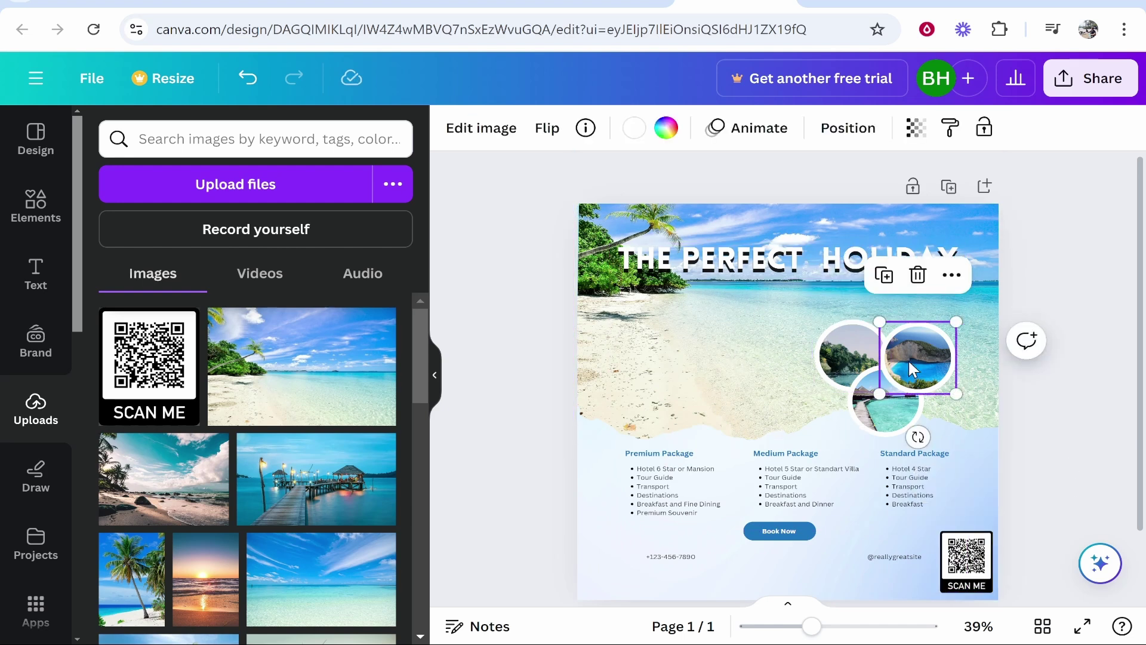
left_click(898, 397)
left_click(928, 357)
key("shift+Tab")
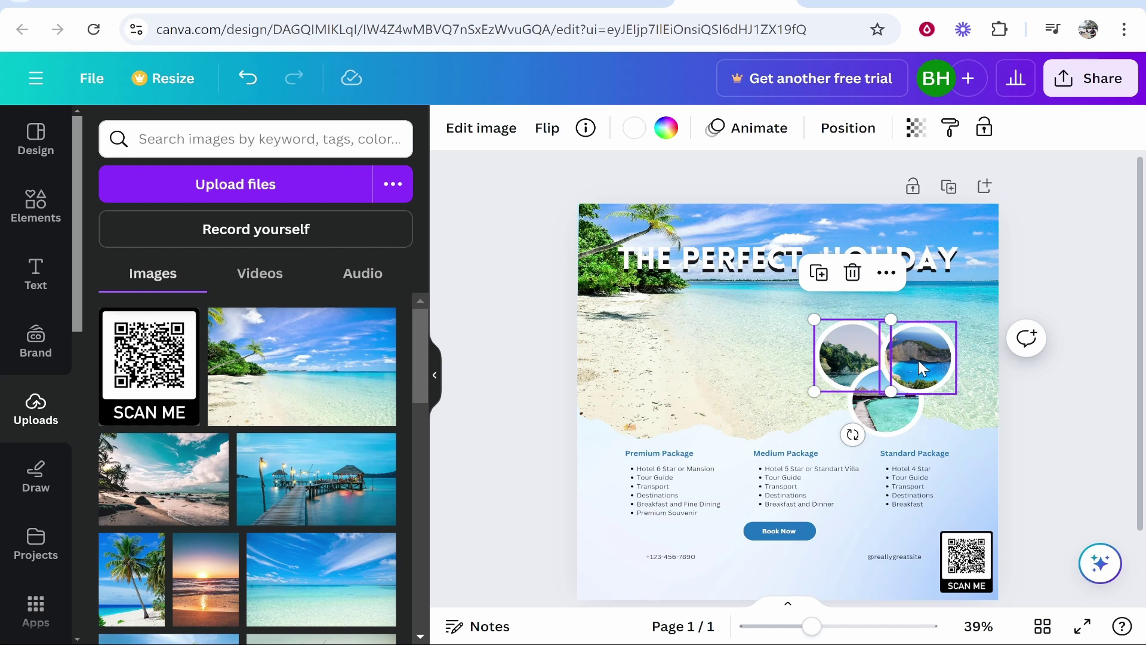
left_click(891, 398)
left_click(851, 347)
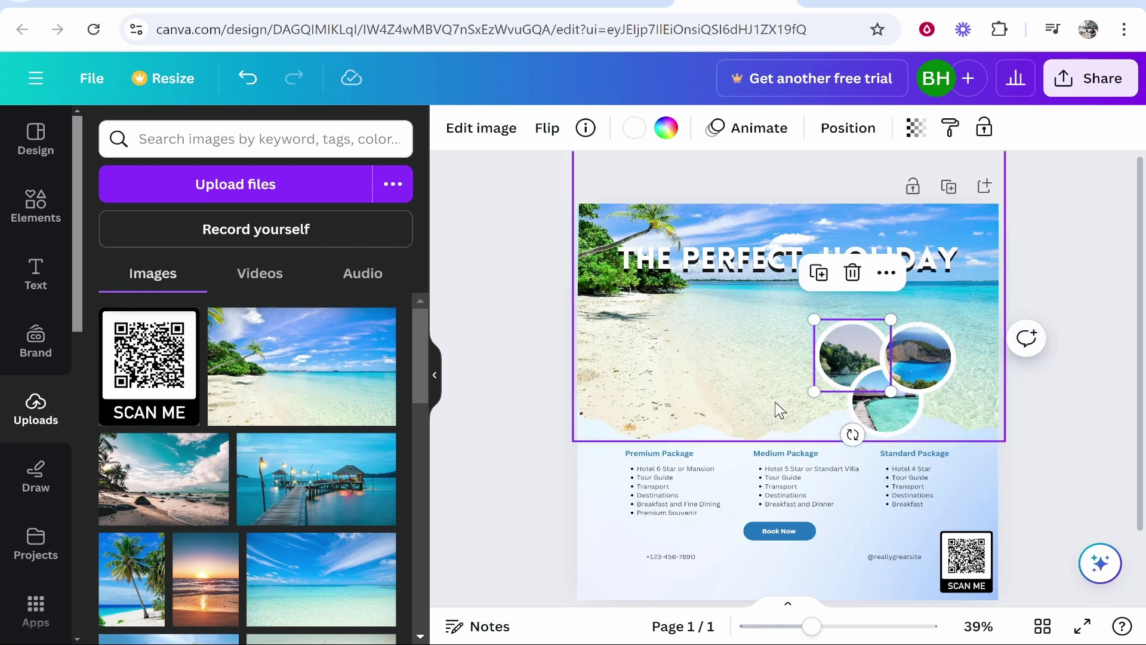
left_click_drag(316, 477, 851, 349)
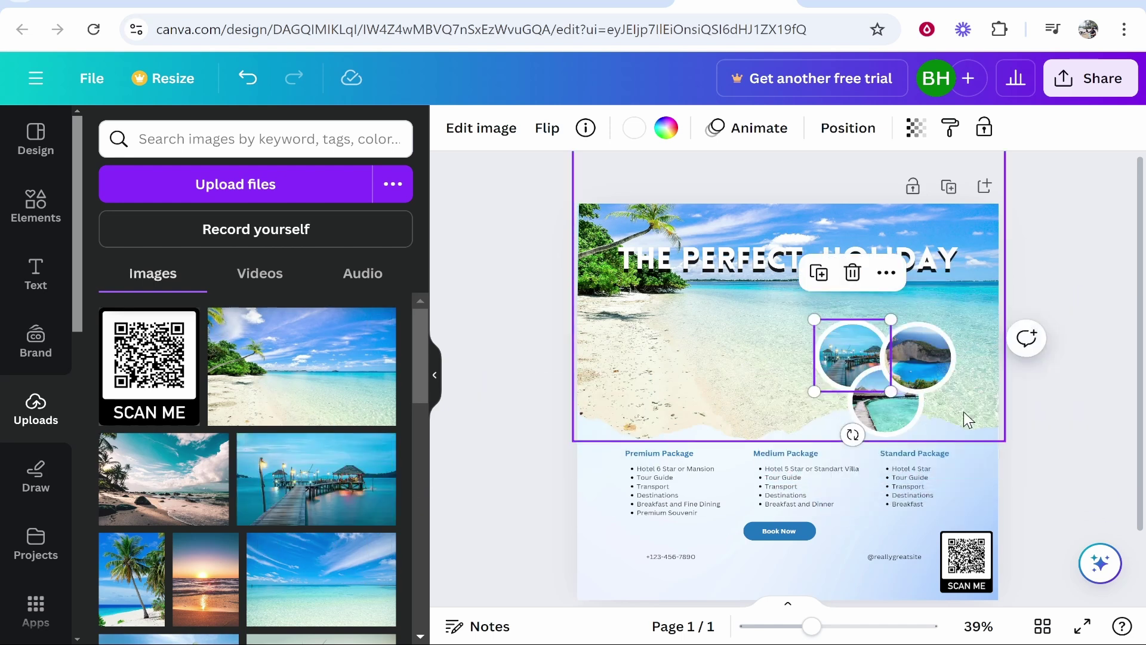
Delete the bottom circle's photo and frame, then undo to restore the pool photo
left_click(901, 352)
left_click(893, 399)
key("Delete")
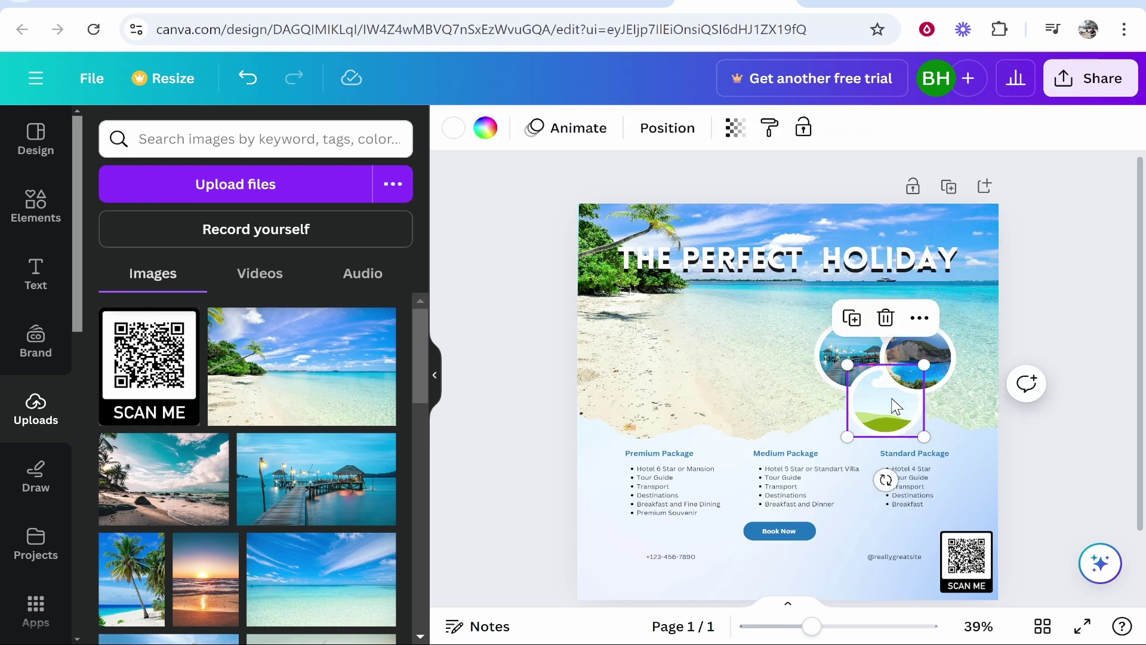
key("Delete")
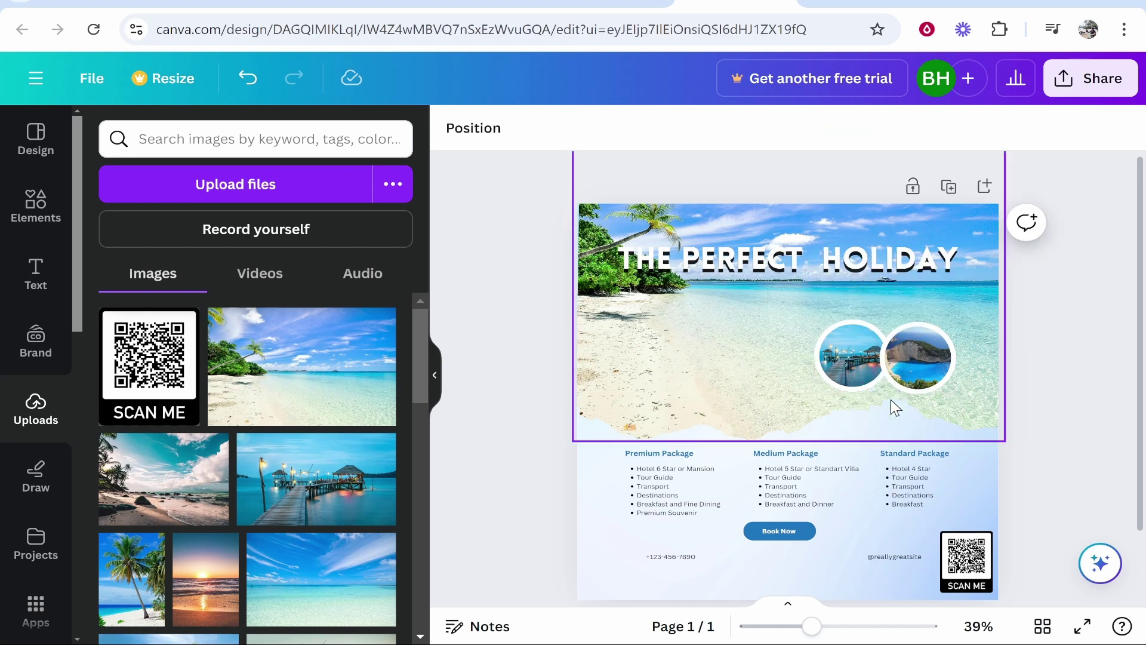
key("ctrl+z")
key("ctrl+z")
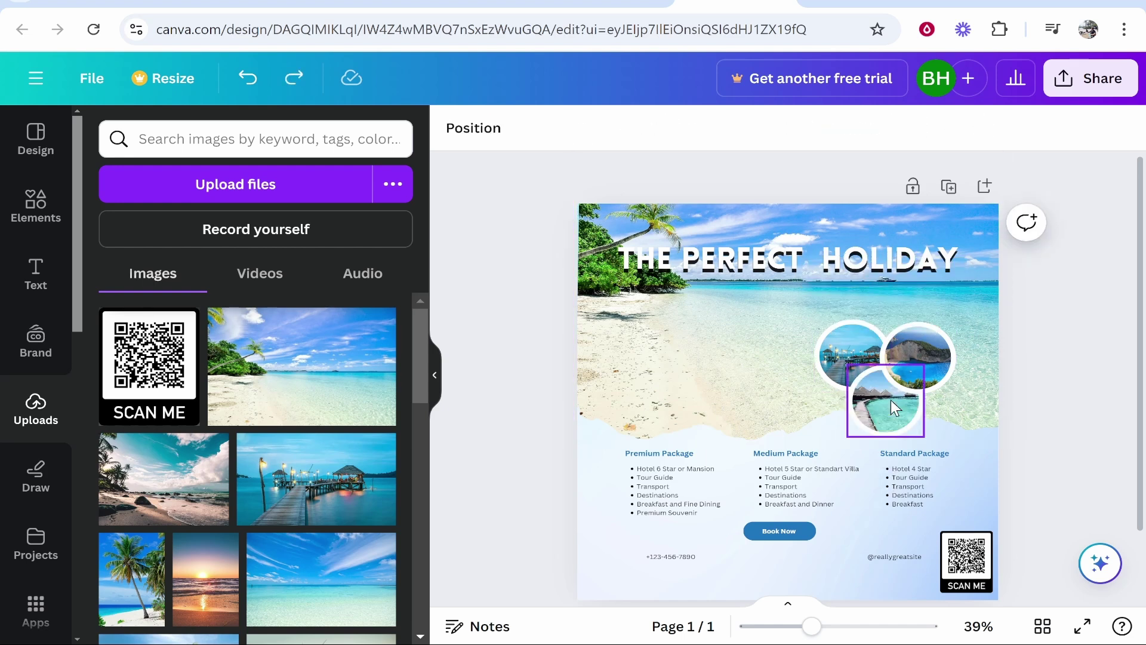
Group the three circle photos, enlarge them to about 537 × 472, and move them left
left_click(863, 353)
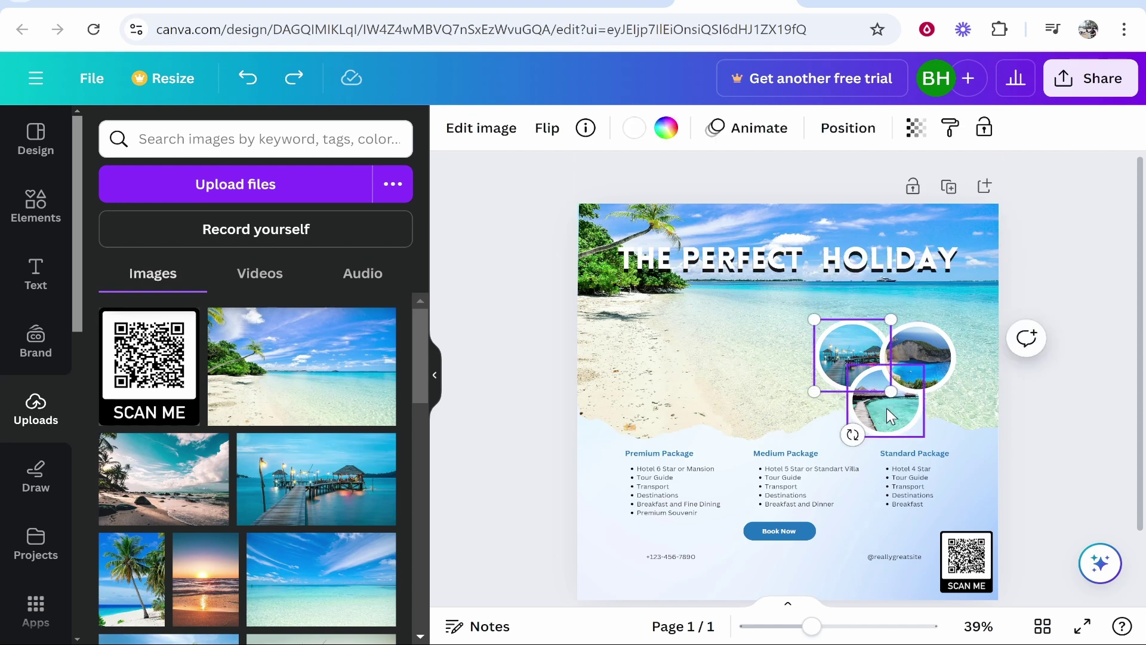
left_click(886, 407, "shift")
left_click(938, 349, "shift")
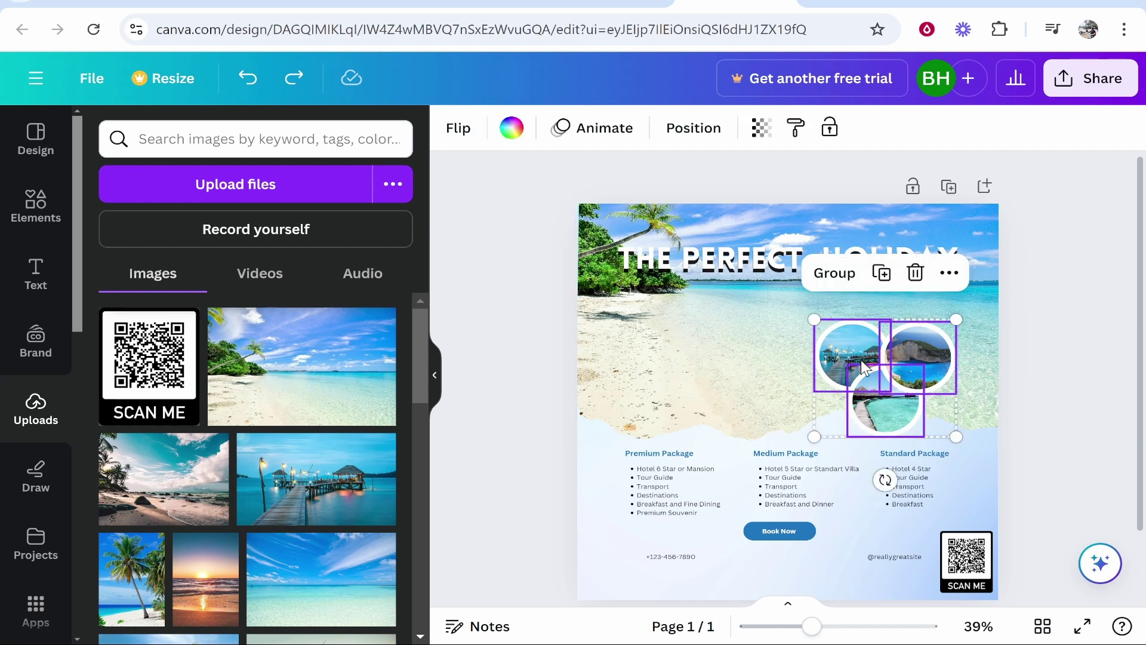
left_click(835, 275)
left_click_drag(897, 362, 806, 329)
left_click_drag(865, 402, 908, 441)
left_click_drag(797, 336, 725, 355)
Delete the Premium, Medium and Standard package headings and lists
scroll(715, 390, "down", 2)
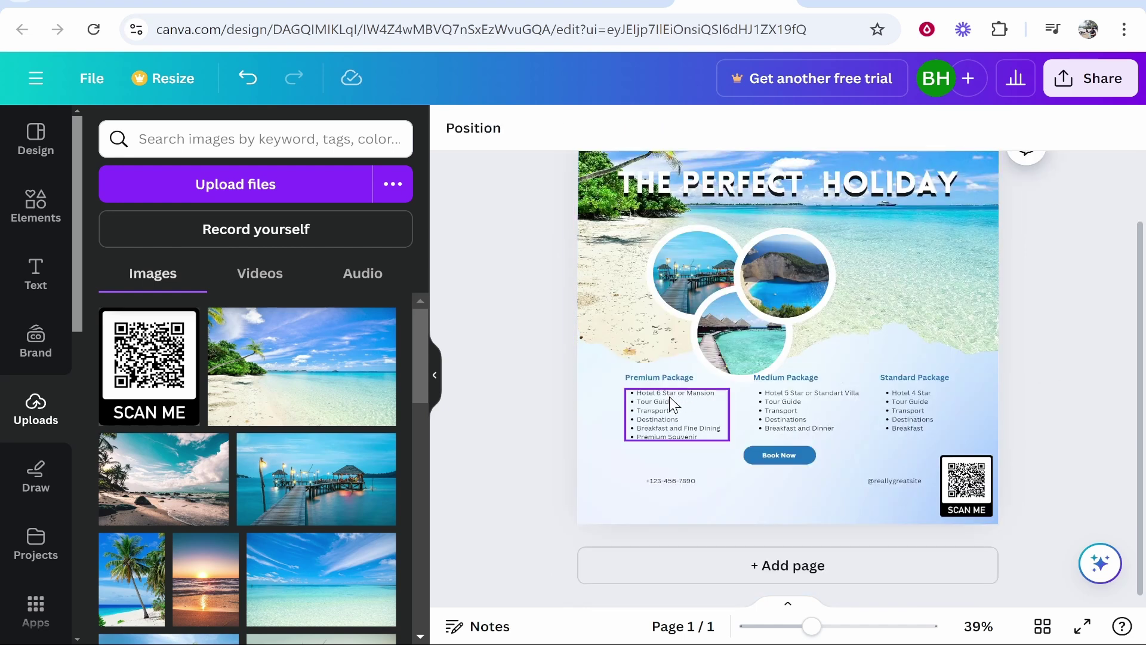
left_click(685, 410)
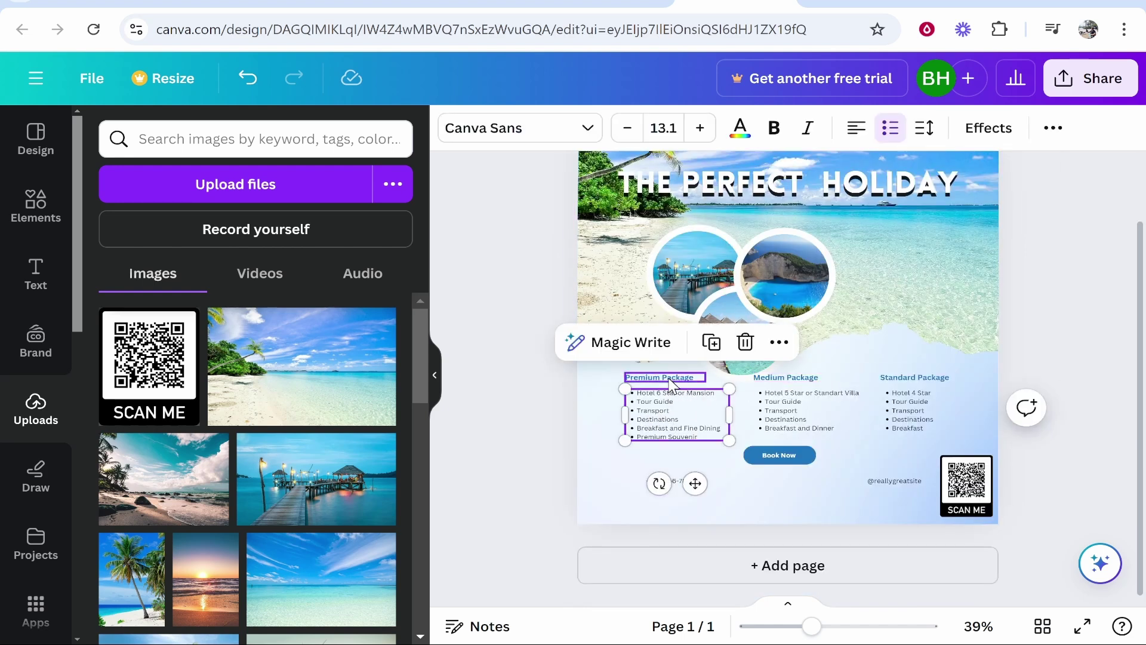
left_click(672, 384)
key("Delete")
left_click(655, 409)
key("Delete")
left_click(797, 412)
key("Delete")
left_click(911, 408)
key("Delete")
left_click(908, 378)
key("Delete")
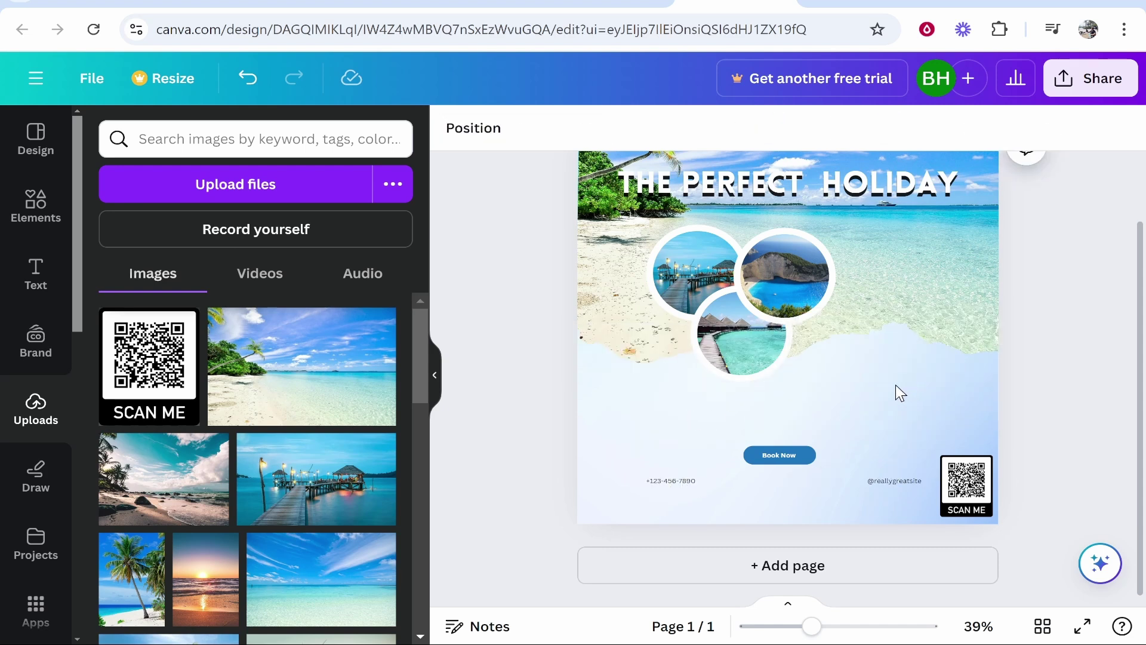
left_click(779, 455)
key("Delete")
left_click(780, 455)
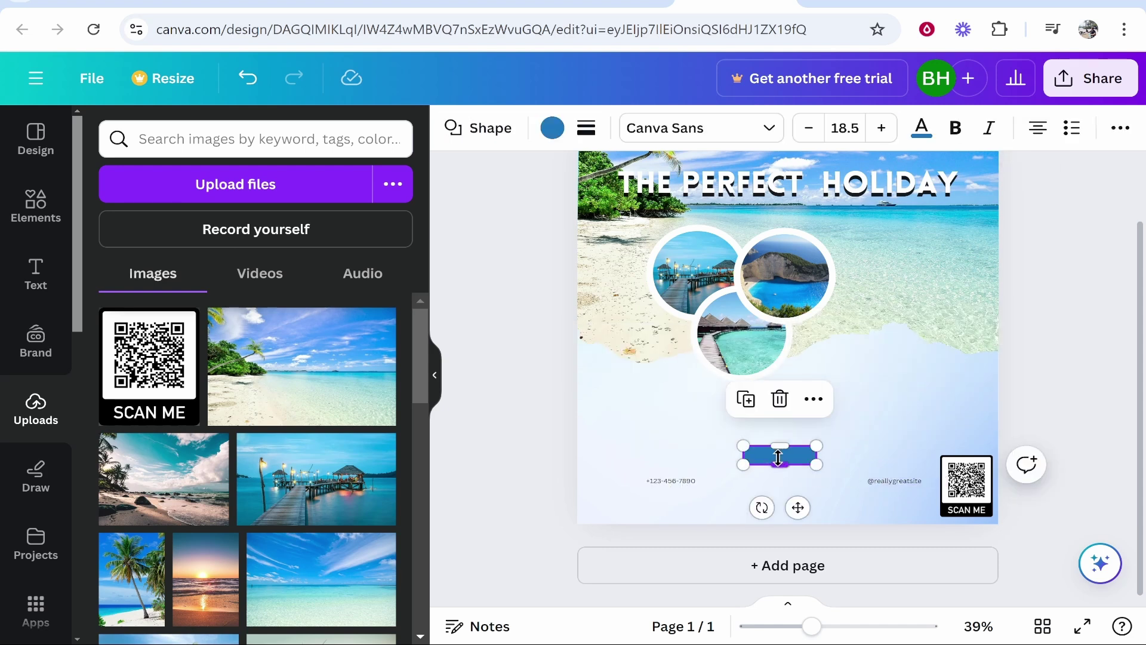
key("Delete")
left_click(671, 481)
key("Delete")
left_click(904, 481)
key("Delete")
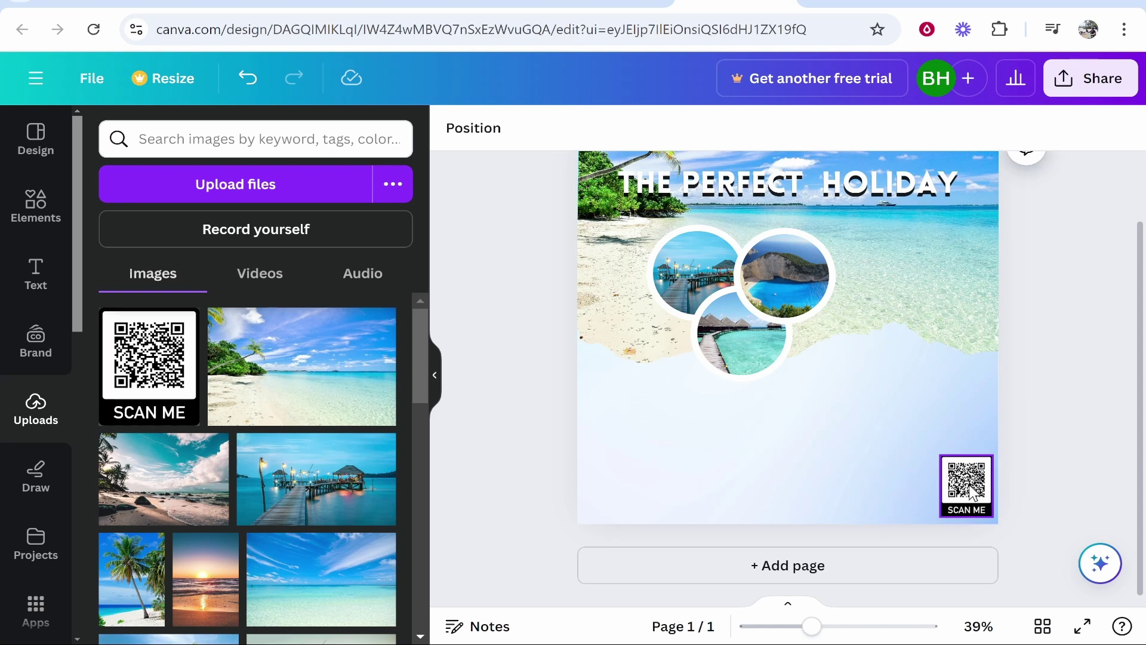
Enlarge the QR code at the lower left and shift the photo circles right
left_click_drag(967, 485, 880, 476)
left_click_drag(788, 457, 663, 446)
left_click_drag(743, 280, 821, 281)
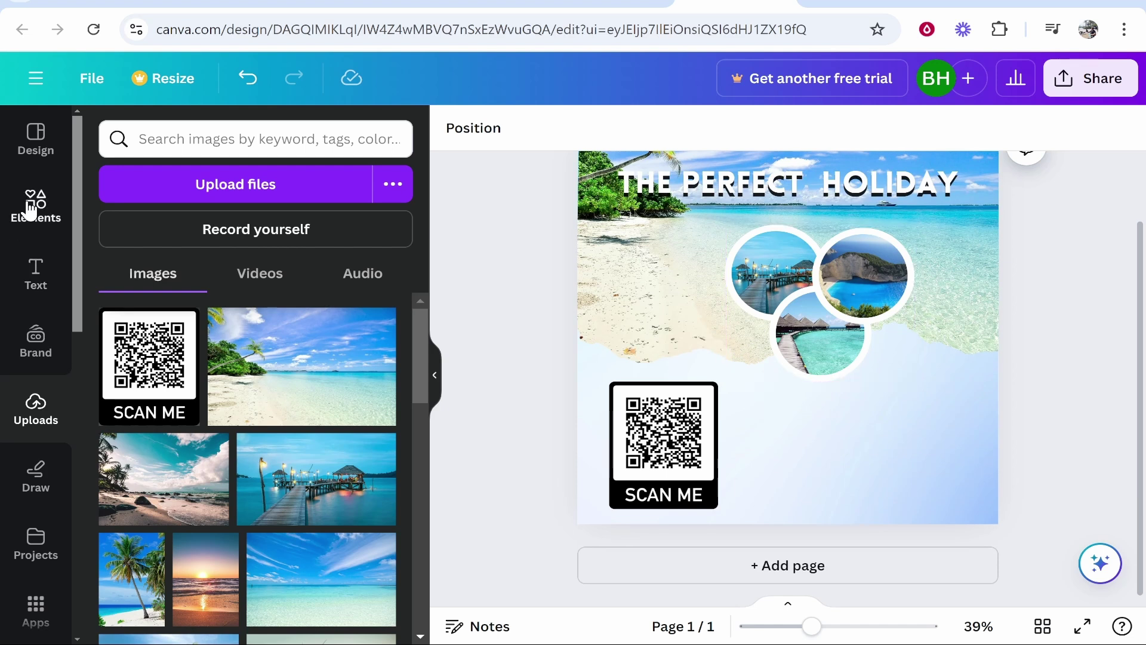
Browse the Elements library and focus its search box to show recent searches
left_click(37, 208)
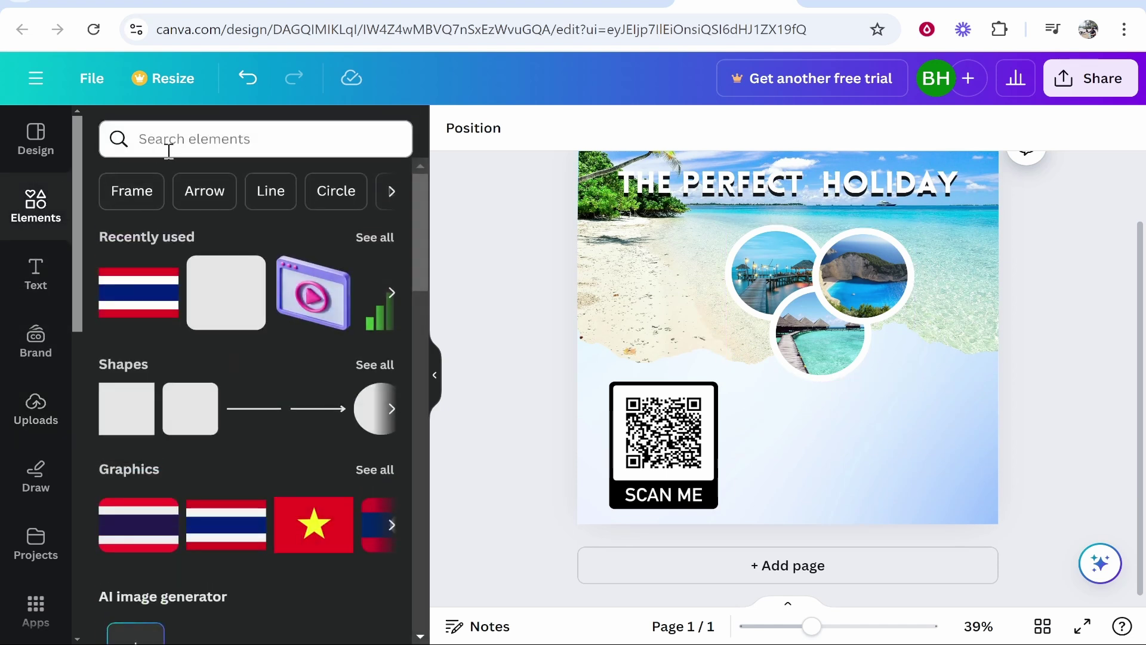
scroll(189, 356, "down", 2)
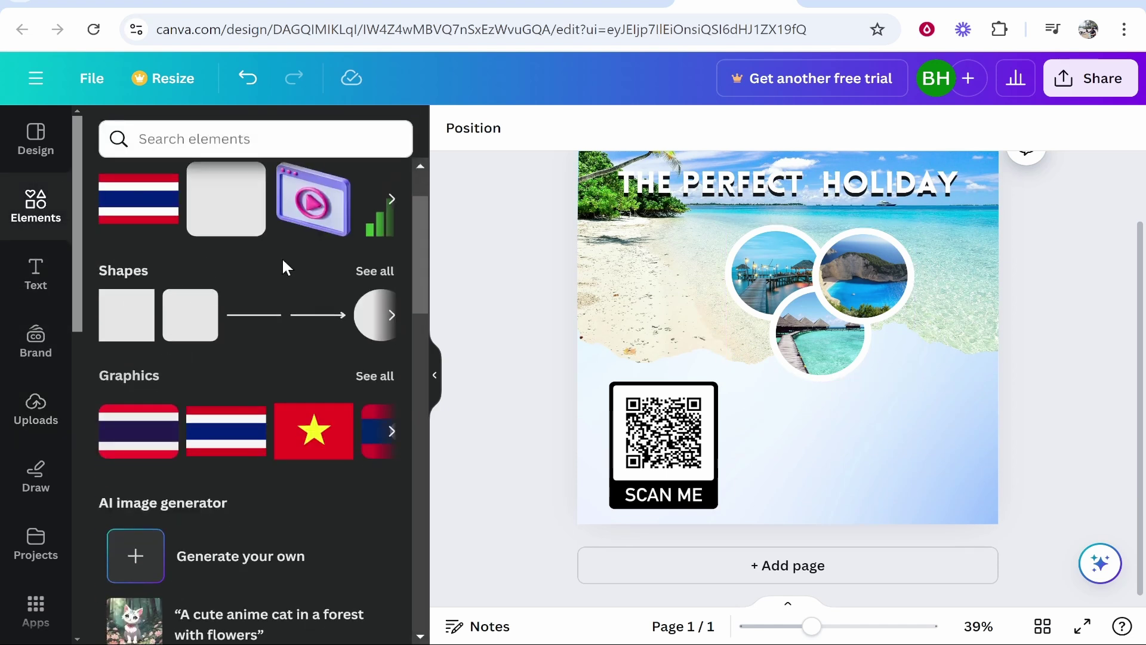
scroll(283, 263, "down", 8)
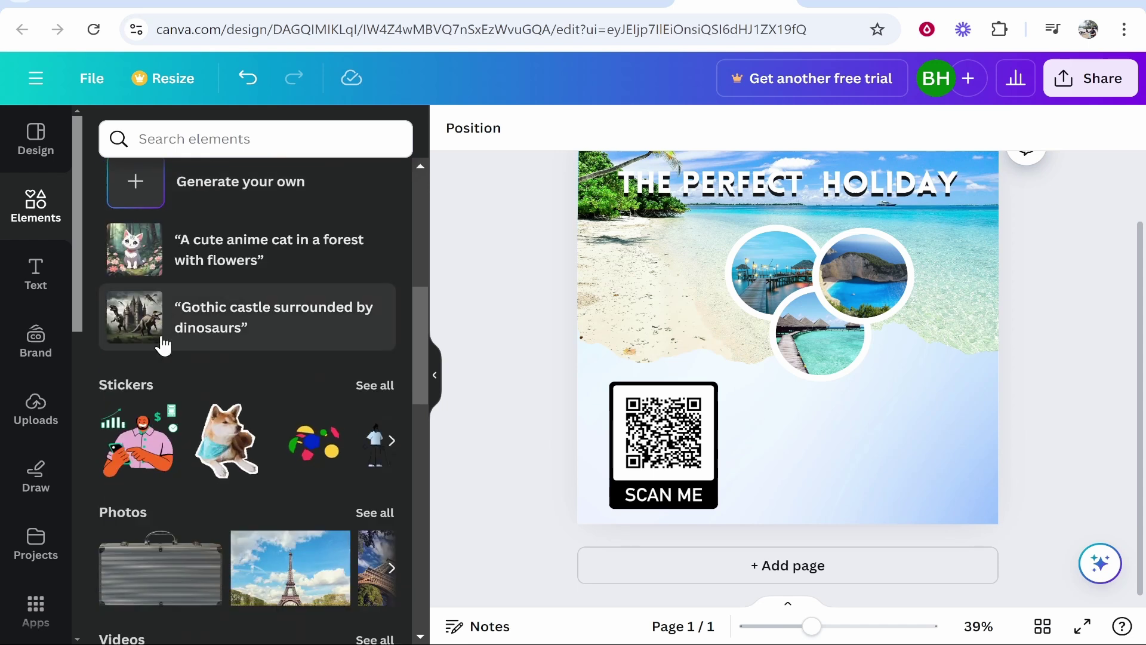
scroll(155, 453, "down", 8)
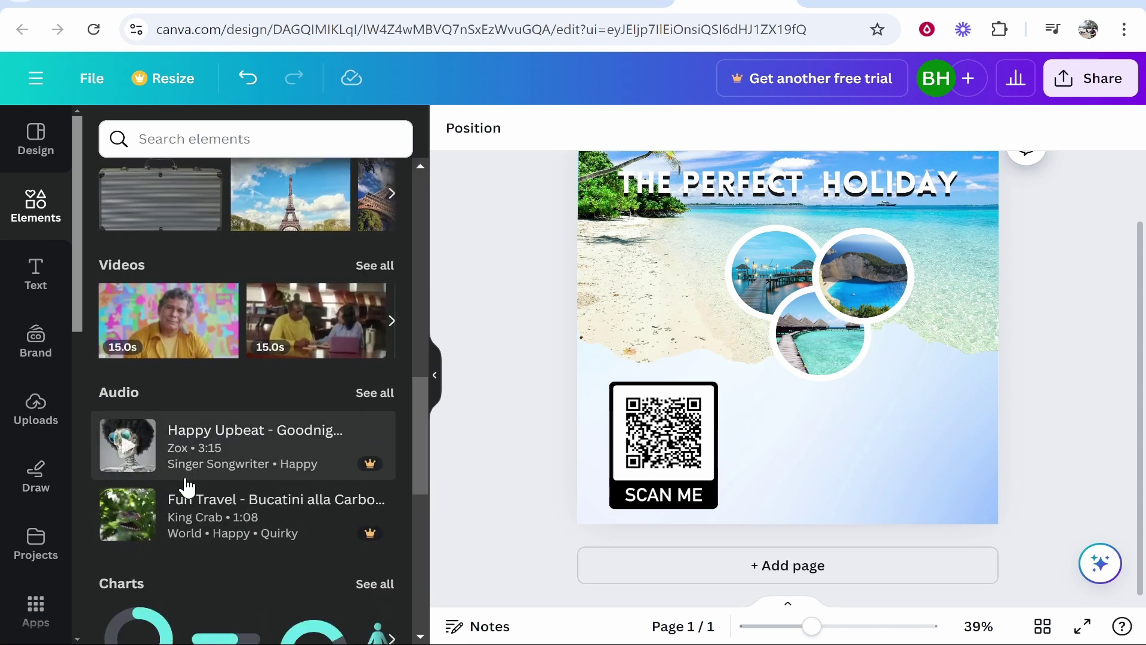
scroll(191, 418, "down", 12)
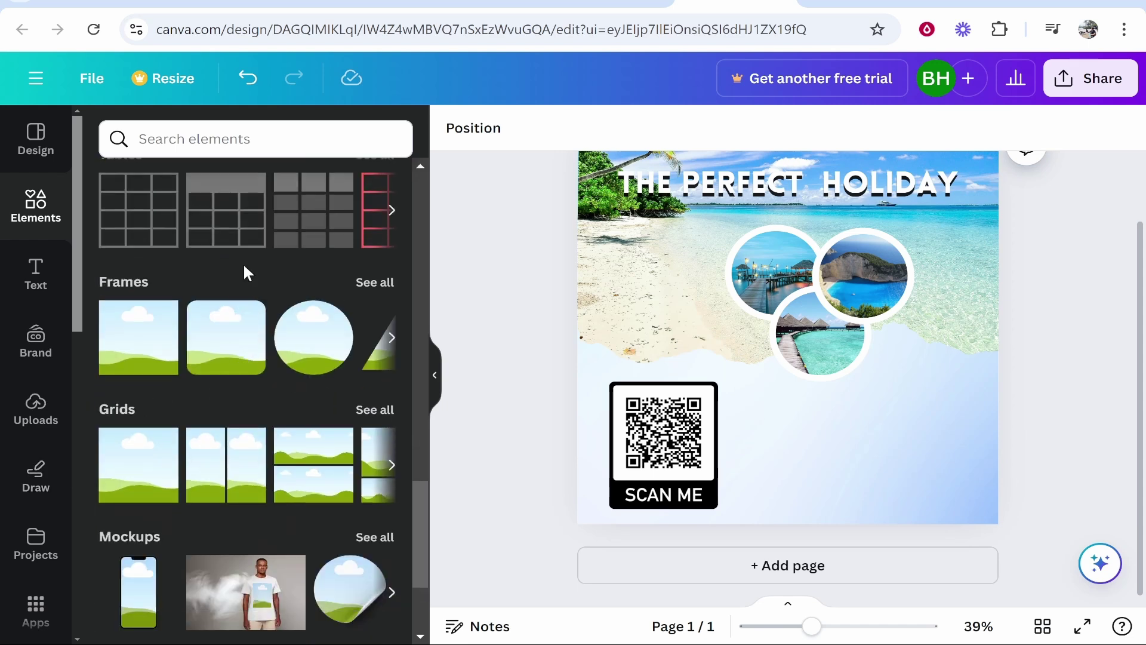
scroll(246, 273, "down", 4)
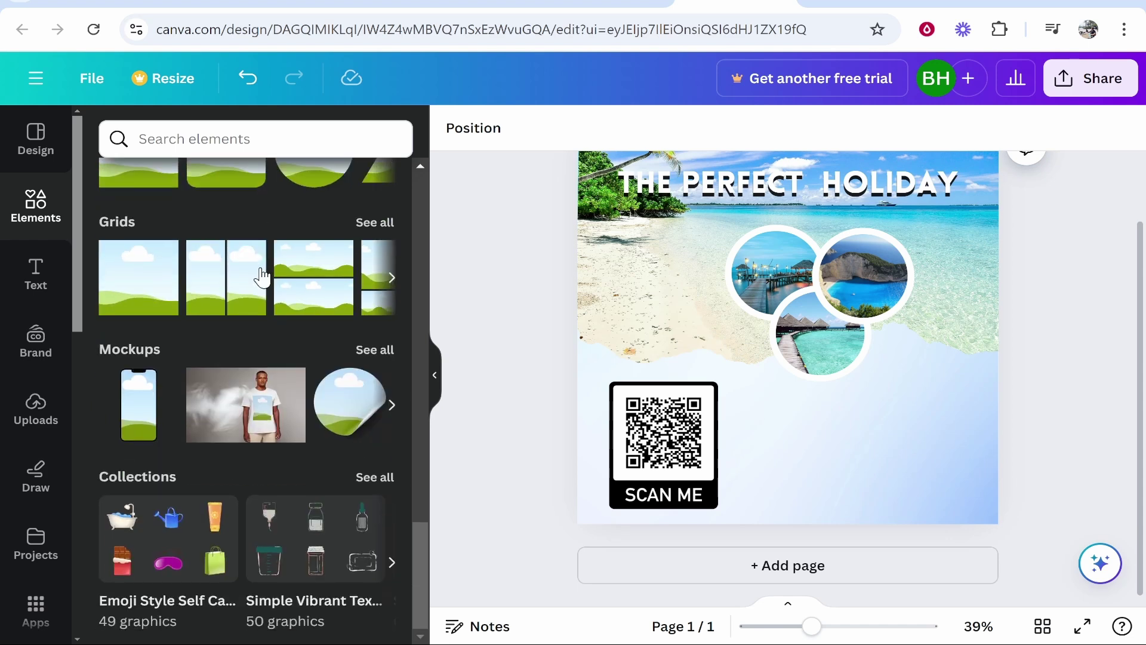
scroll(264, 273, "up", 20)
left_click(251, 134)
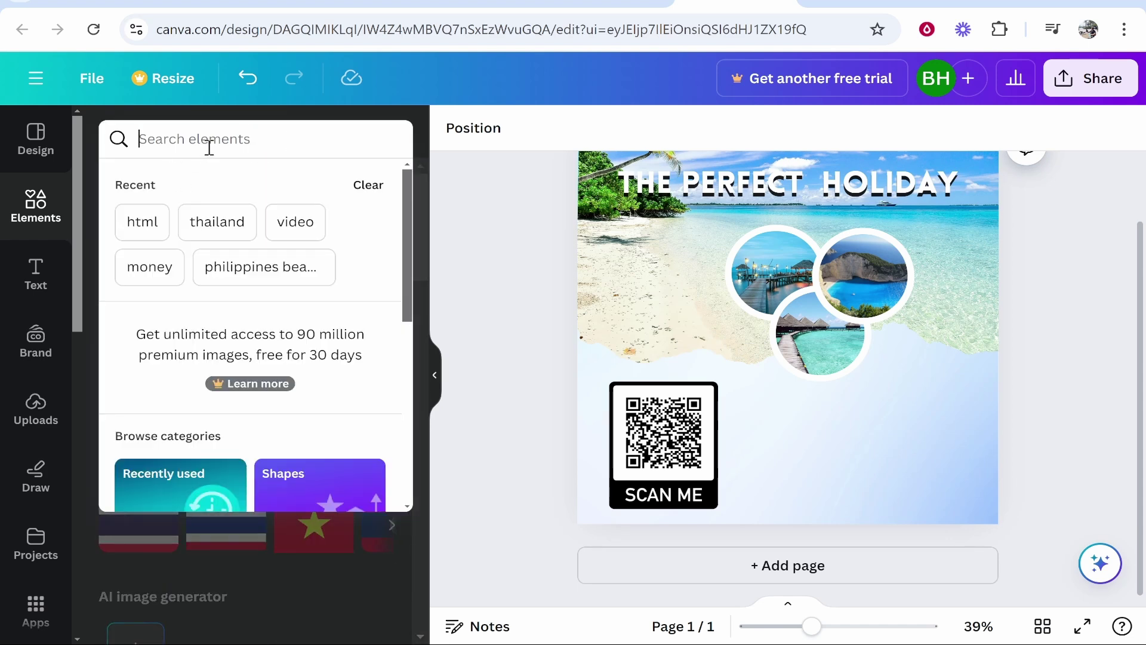
Search the elements library for 'beach' and scroll through the results
type("beach")
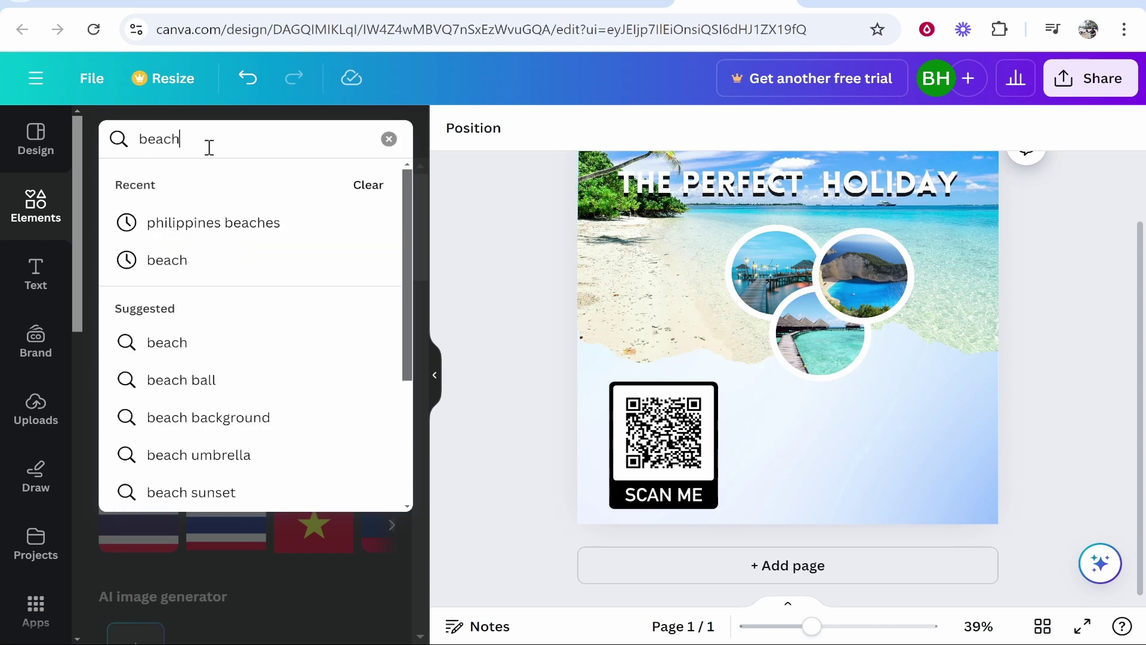
key("Return")
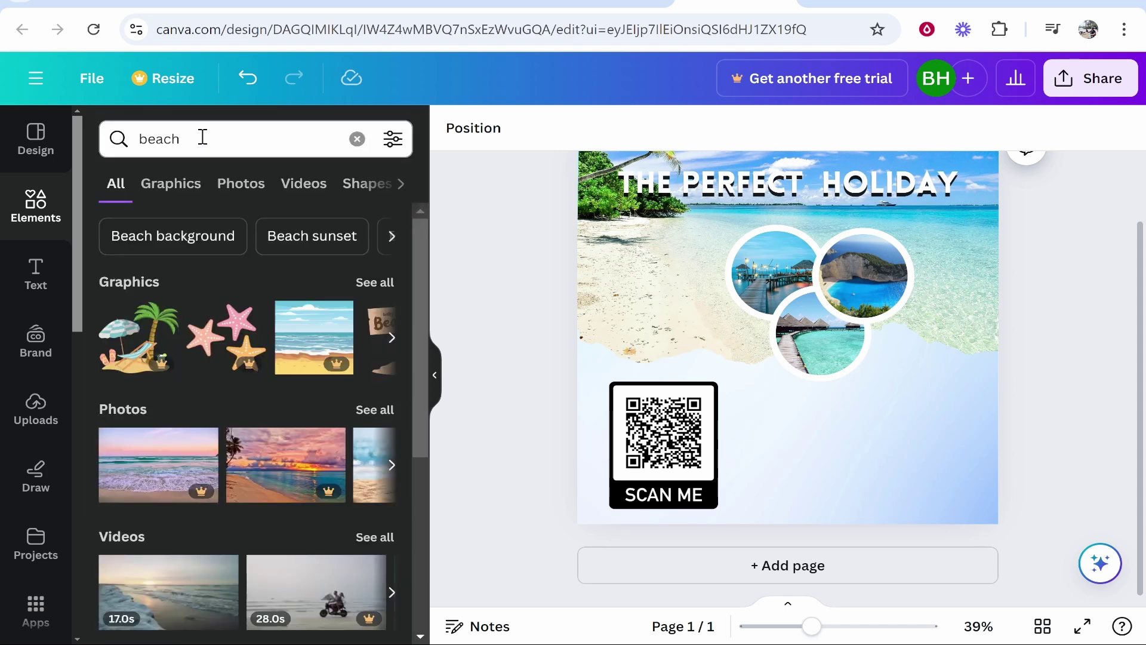
left_click(114, 127)
key("Return")
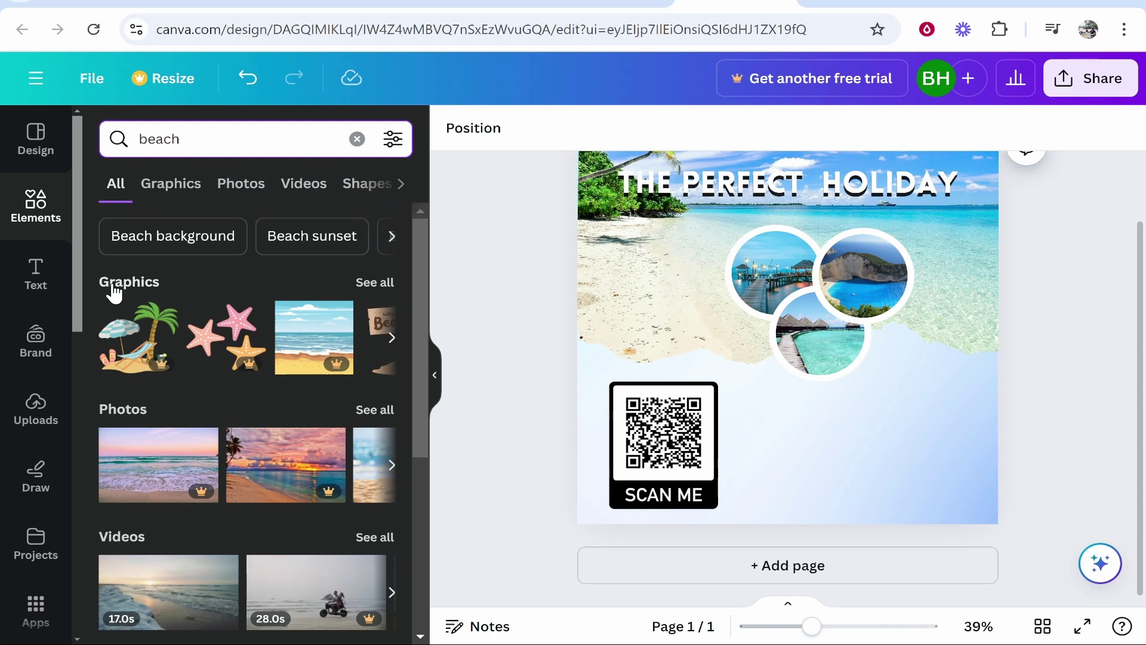
scroll(114, 292, "down", 2)
scroll(148, 396, "down", 5)
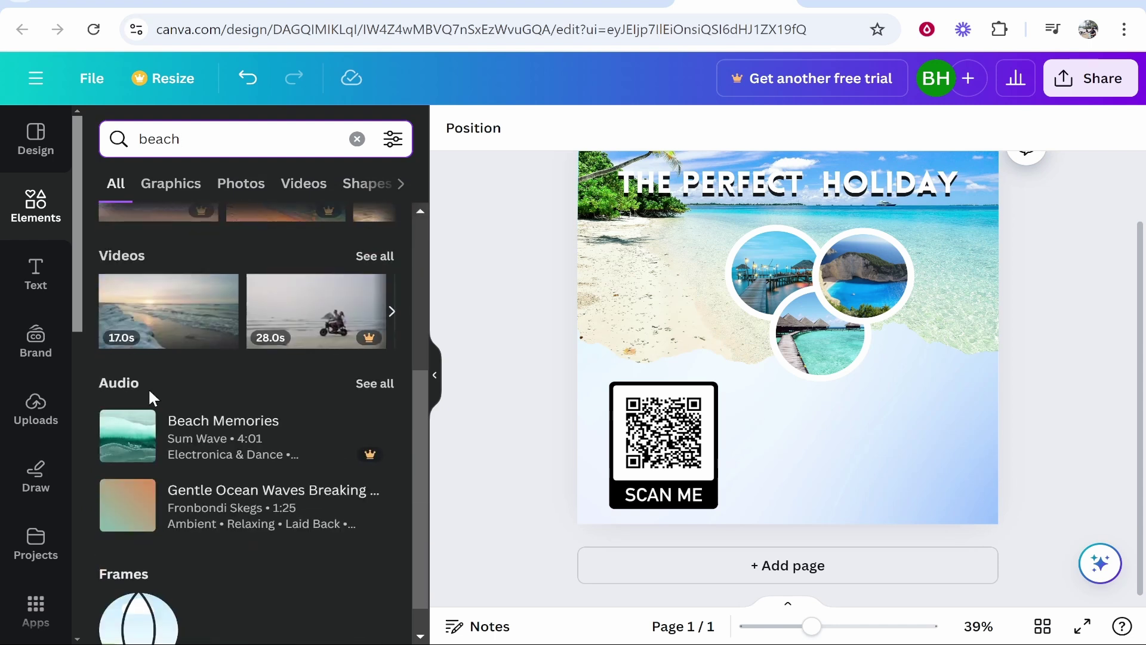
scroll(357, 397, "up", 7)
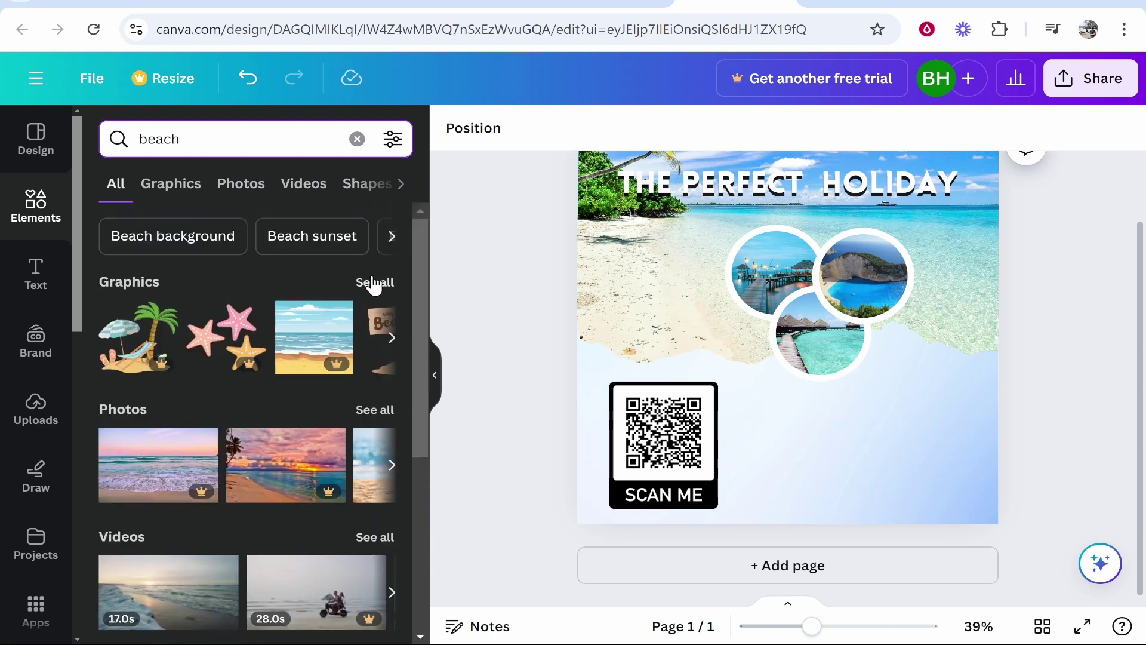
scroll(269, 197, "right", 3)
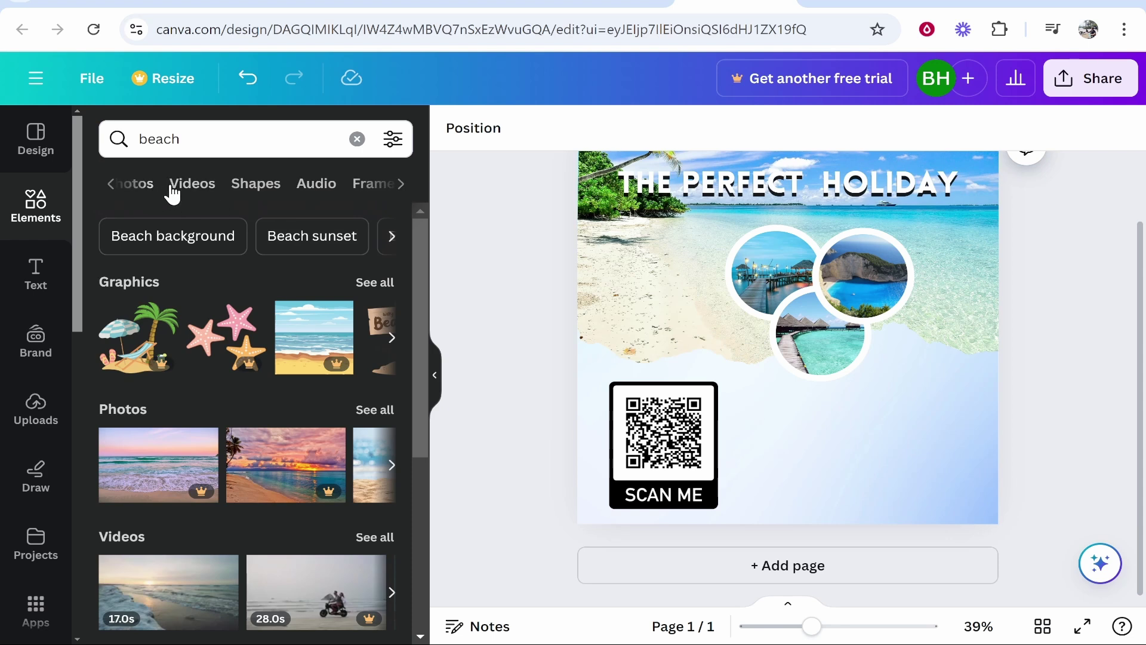
Browse the beach result categories, ending on the Graphics results
left_click(152, 193)
left_click(295, 195)
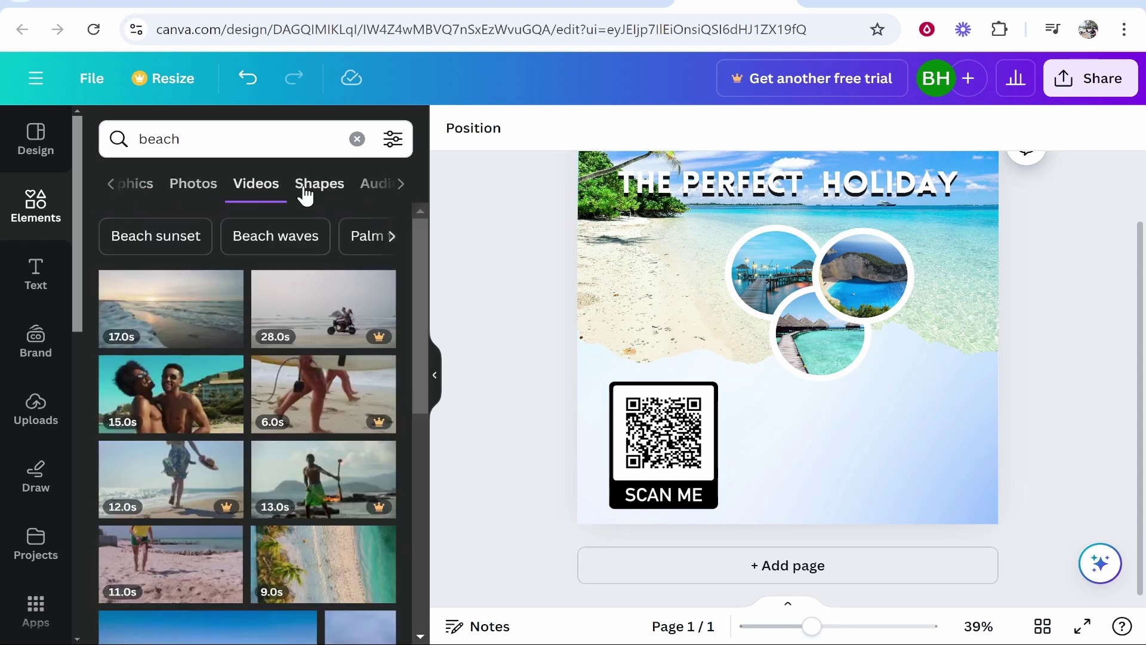
left_click(314, 193)
left_click(340, 198)
left_click(320, 197)
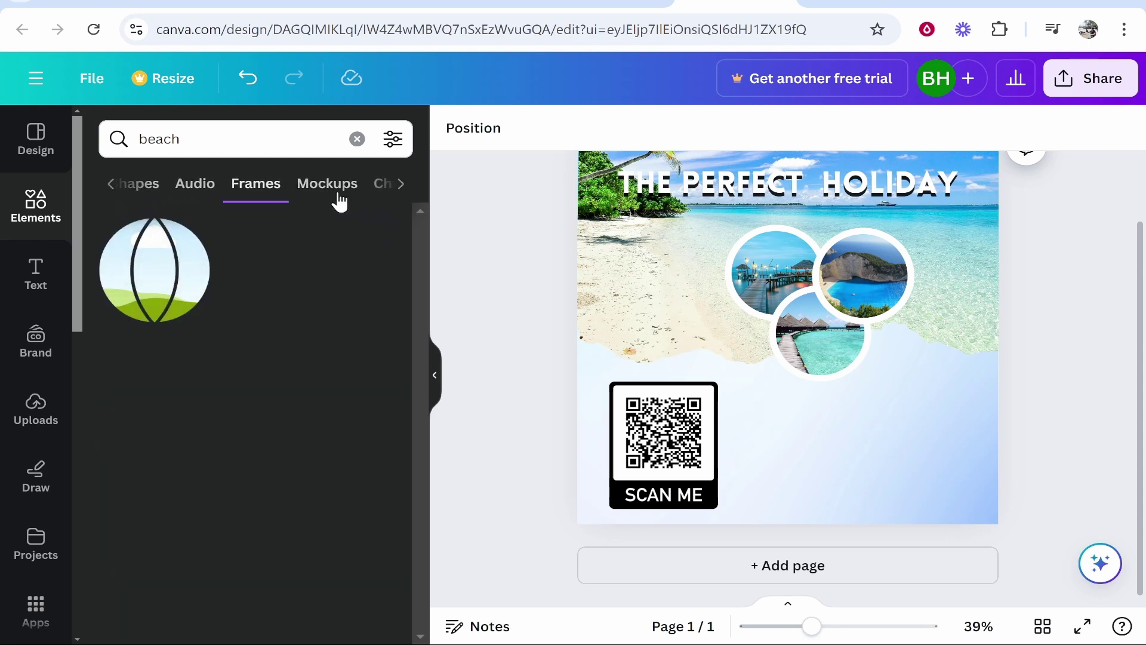
left_click(346, 201)
left_click(110, 196)
left_click(110, 195)
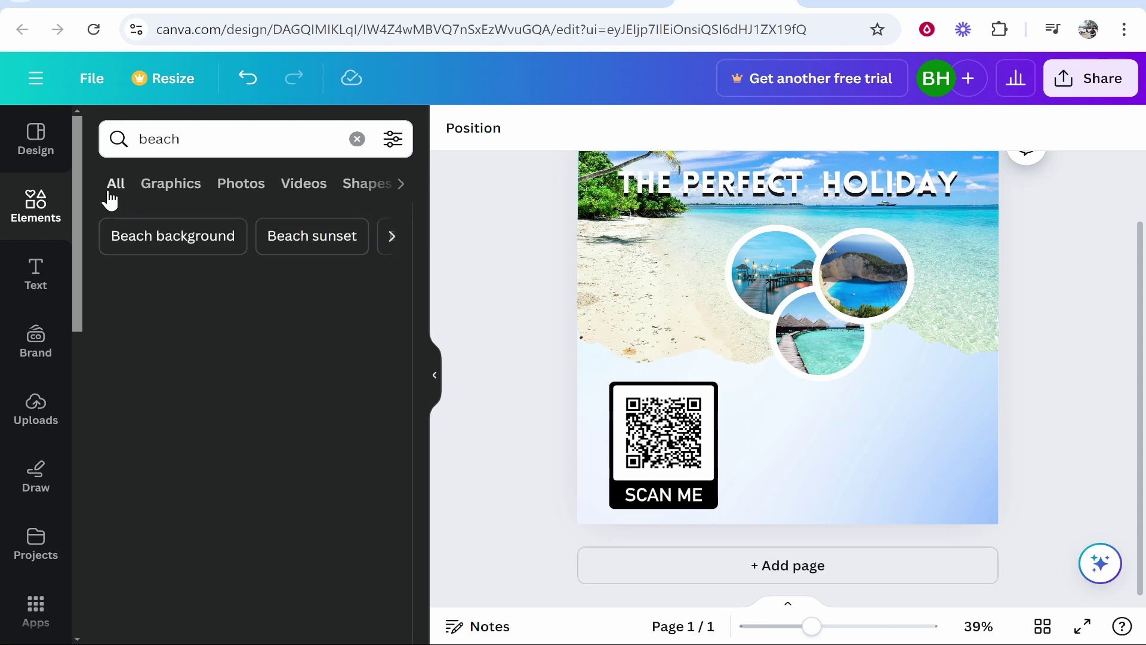
left_click(170, 196)
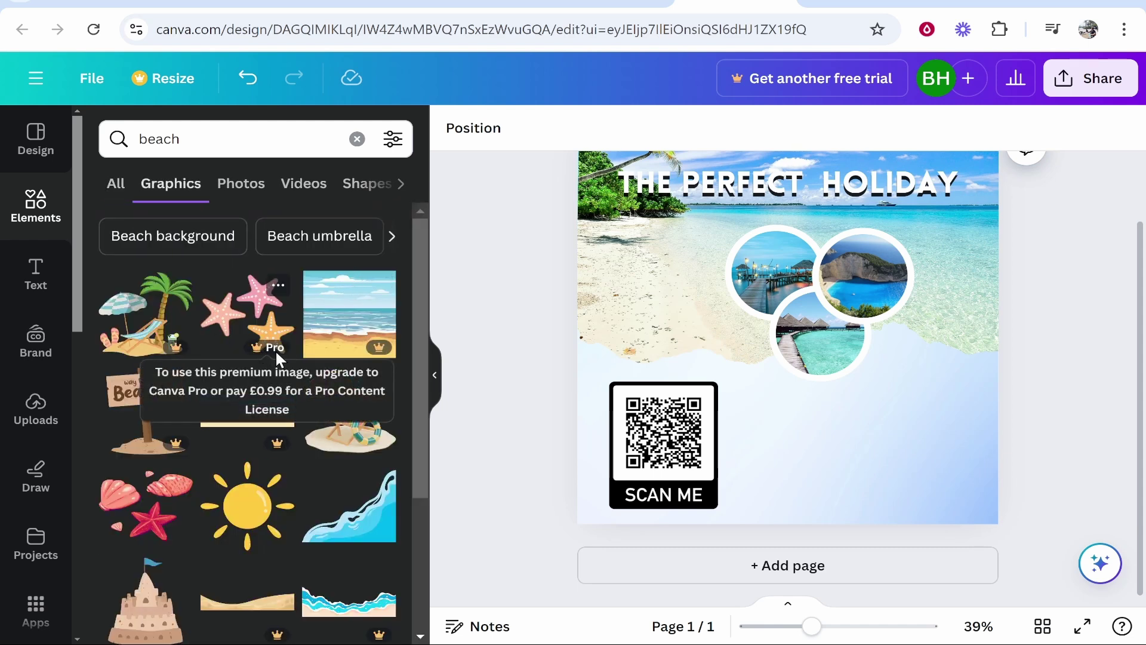
Place the blue wave graphic enlarged across the bottom-right corner, then clear the beach search
scroll(299, 391, "down", 4)
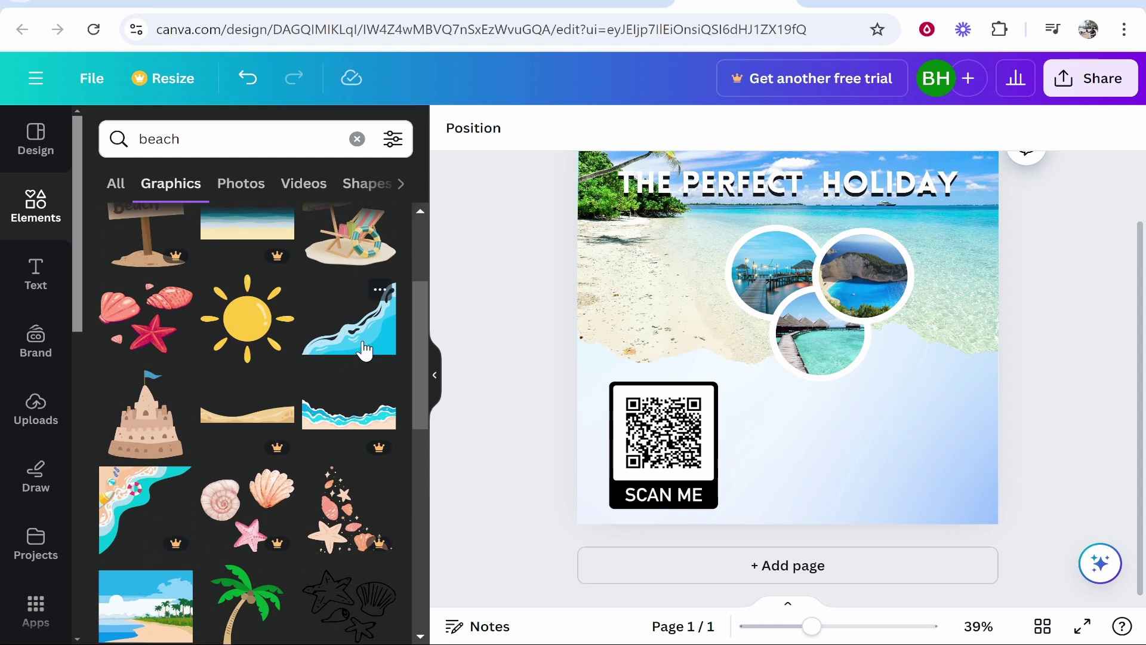
left_click_drag(364, 351, 950, 499)
left_click_drag(836, 396, 779, 341)
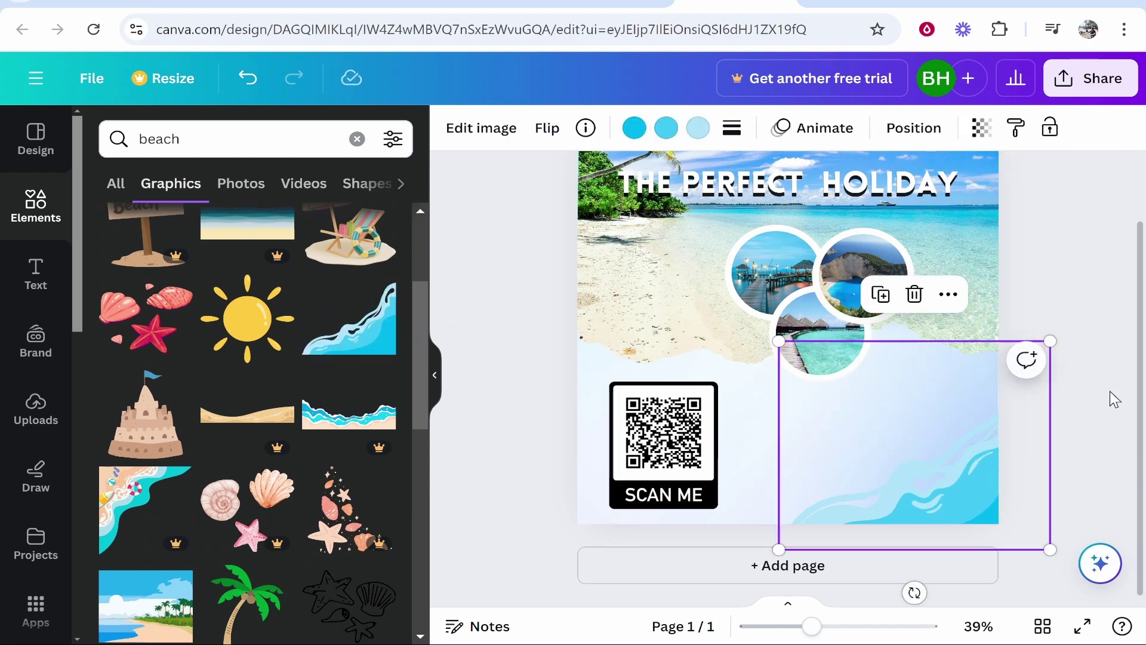
left_click(1114, 399)
scroll(1104, 404, "up", 1)
scroll(1104, 404, "down", 1)
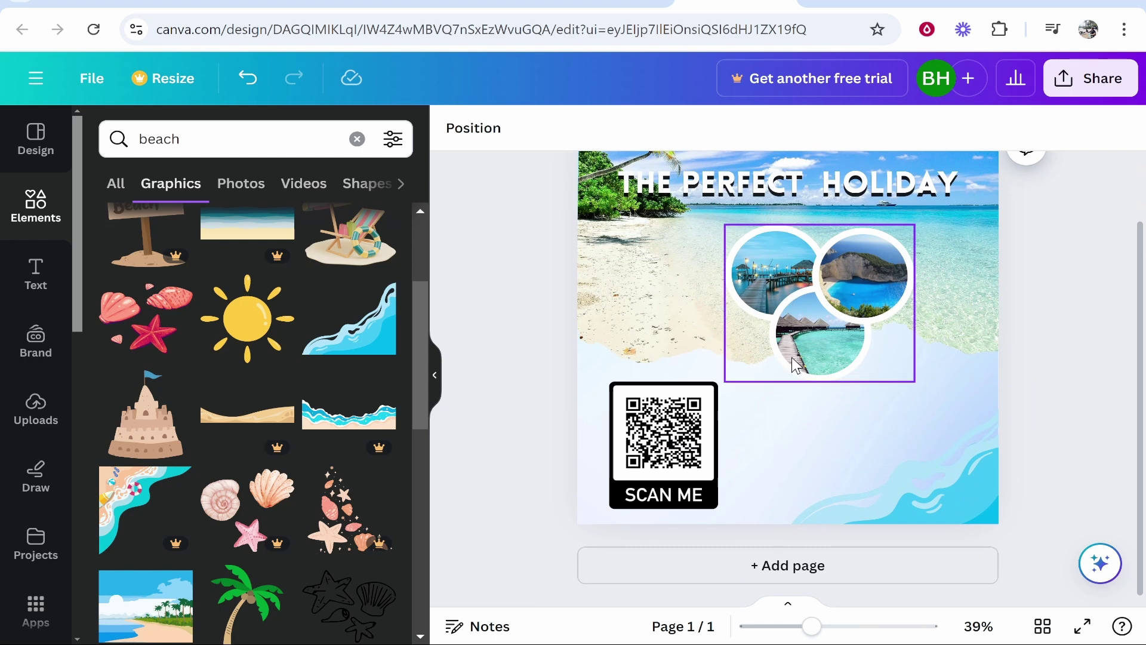
scroll(557, 366, "up", 1)
left_click(357, 138)
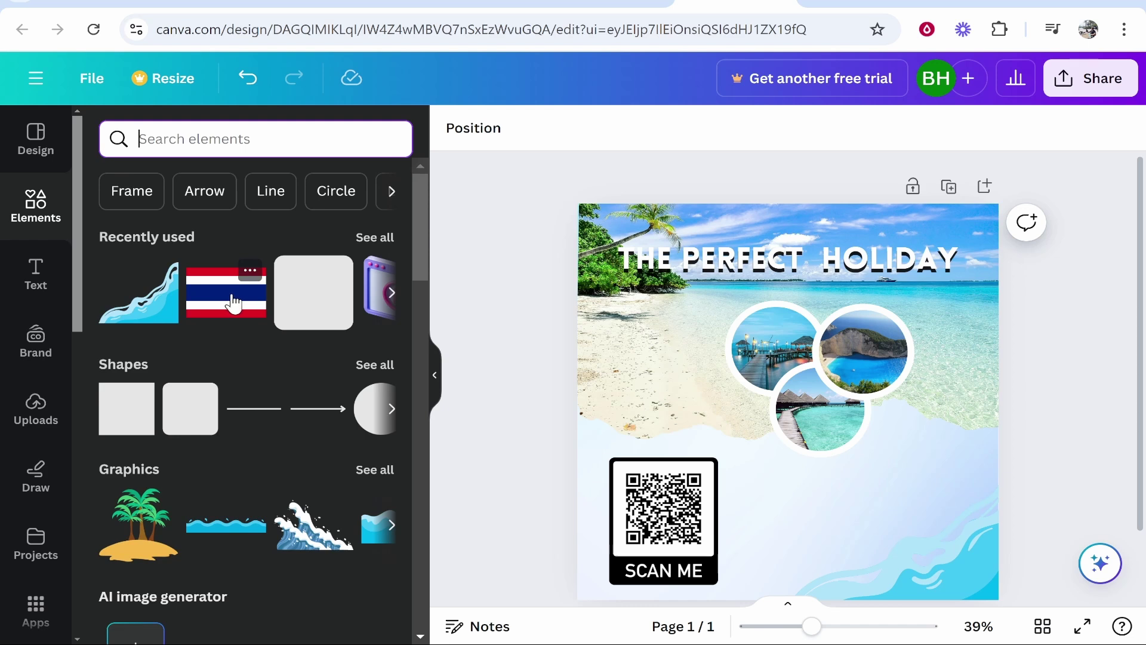
Add a small Thai flag beside the circle photos and bring up the Text panel
left_click_drag(222, 311, 665, 370)
left_click_drag(760, 417, 686, 370)
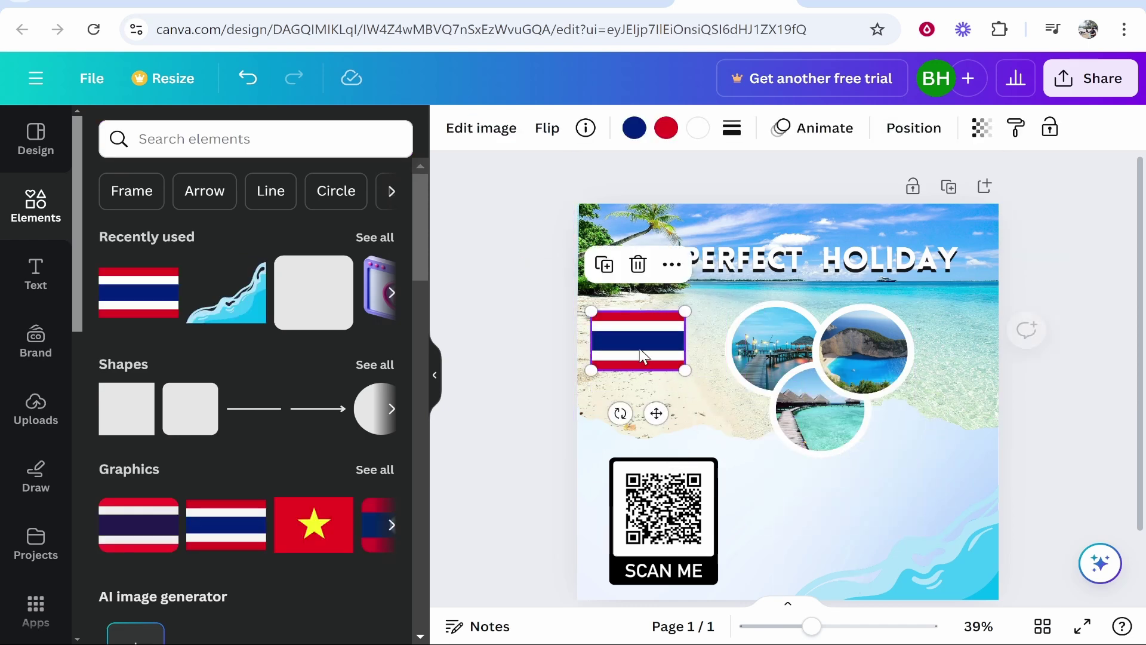
left_click_drag(632, 338, 656, 351)
left_click(812, 412)
left_click(1022, 322)
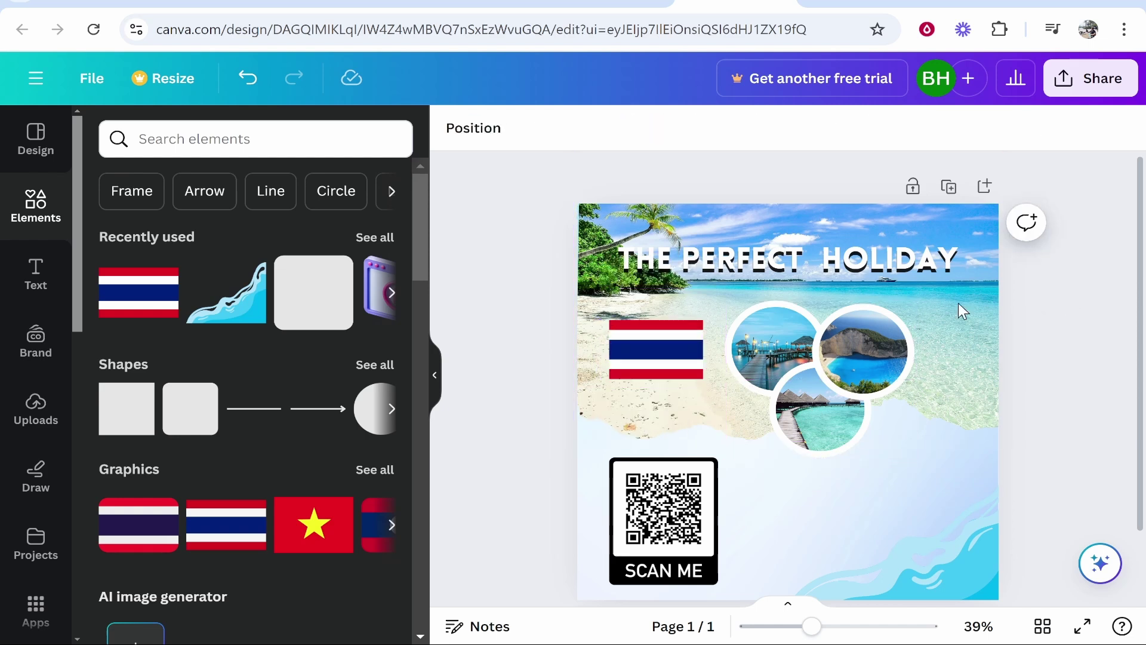
left_click(36, 281)
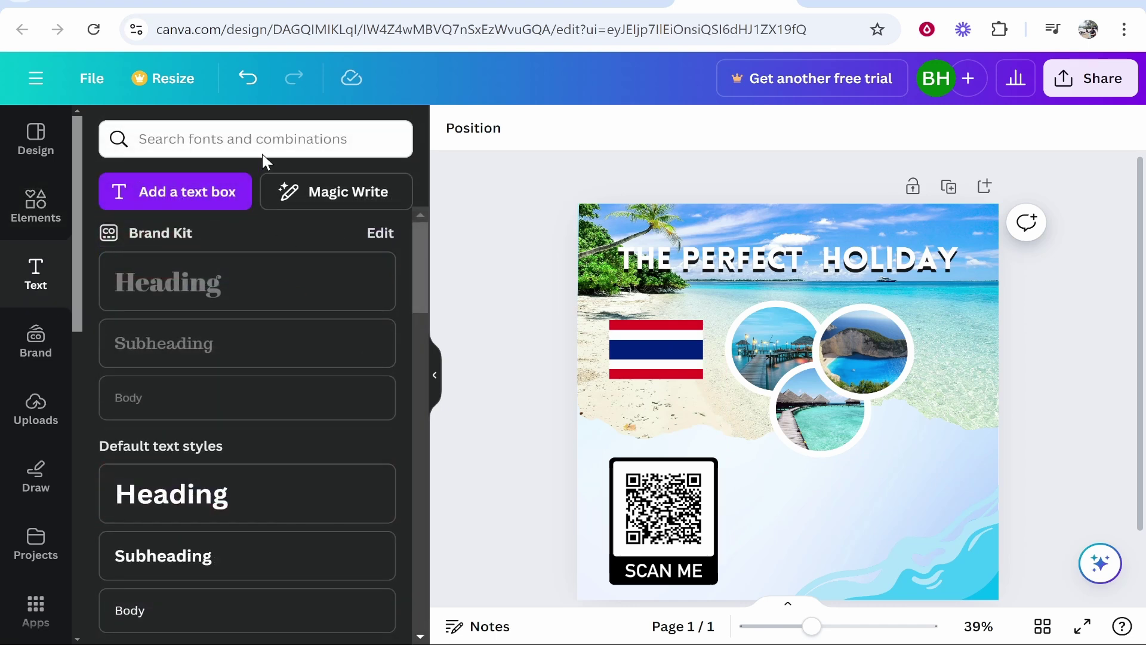
Place the Tech glitch font combination from Recently used onto the design over the circle photos
scroll(215, 243, "down", 3)
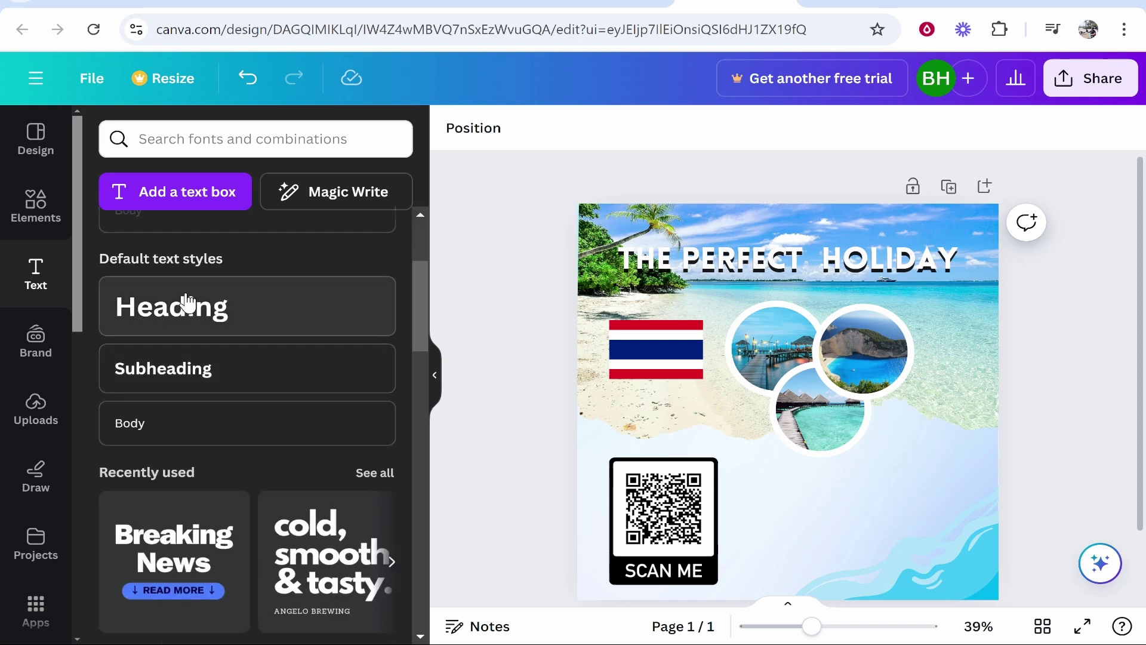
scroll(225, 410, "down", 3)
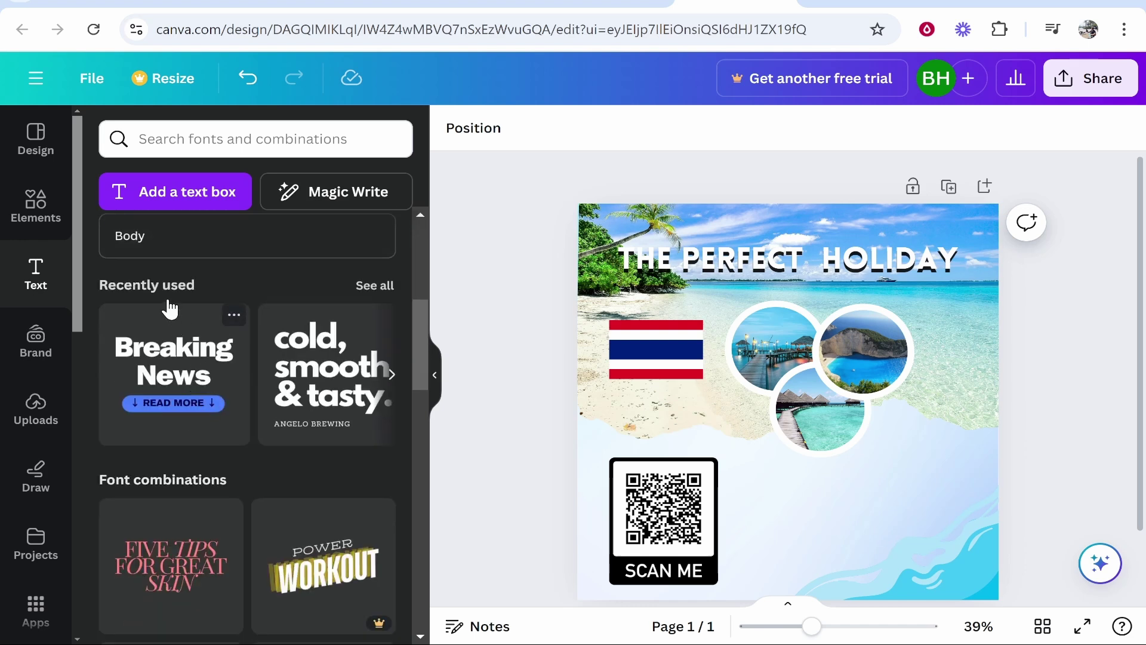
left_click(392, 375)
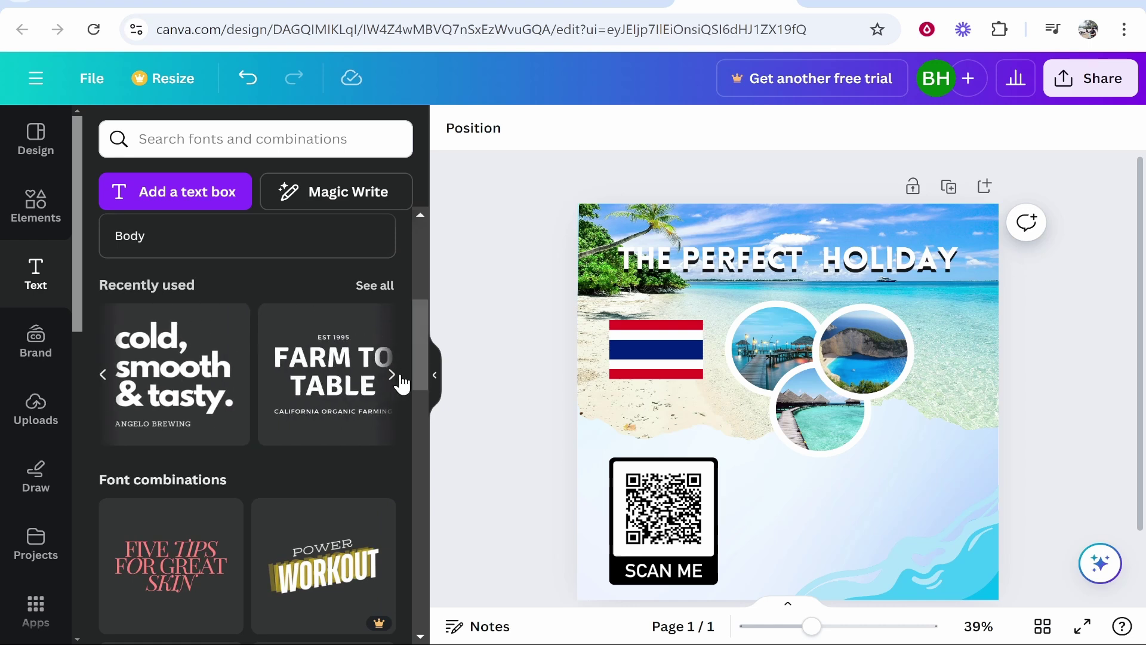
left_click(379, 287)
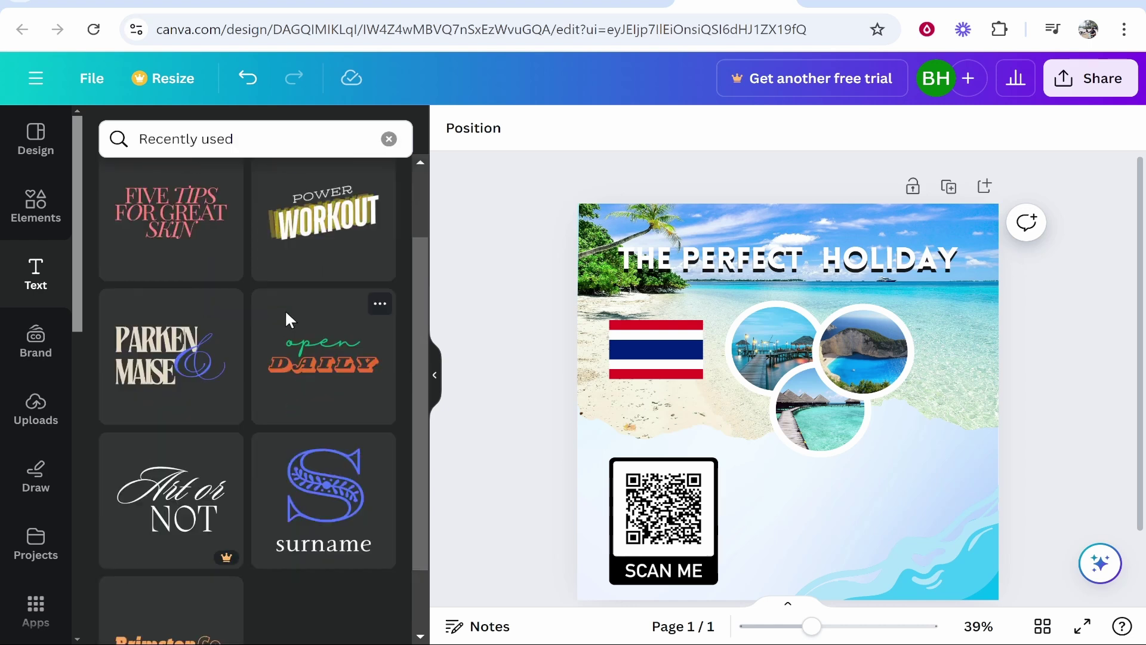
scroll(277, 397, "down", 6)
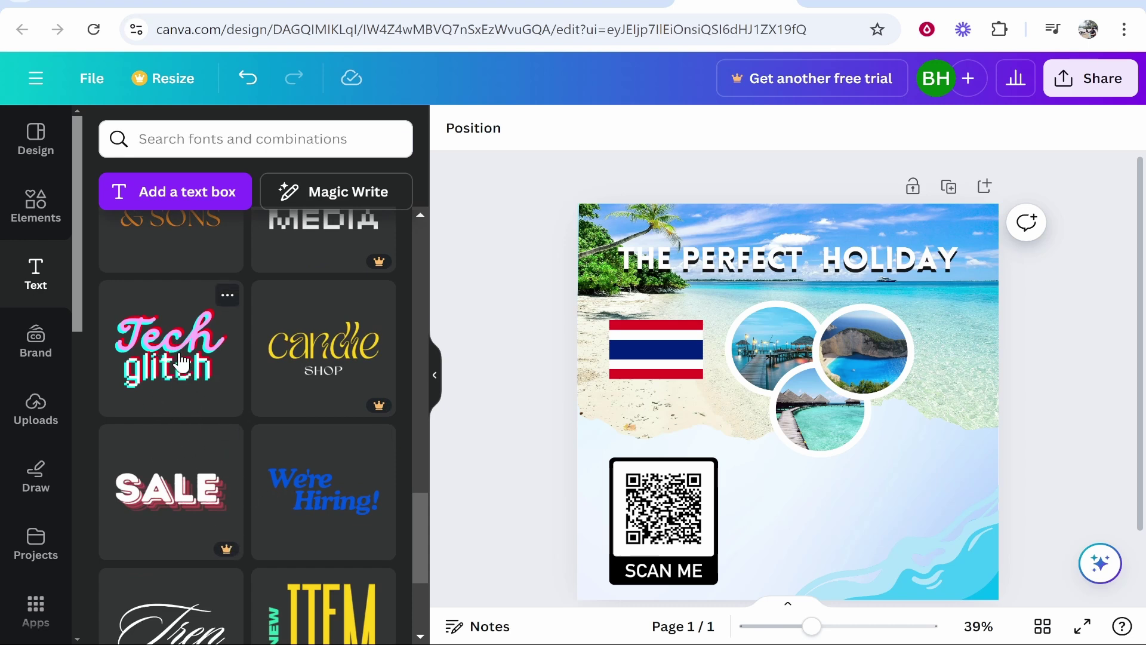
left_click_drag(190, 398, 802, 474)
Replace the word 'Tech' with 'book your holiday', keeping 'glitch' below, then select the new text
double_click(878, 469)
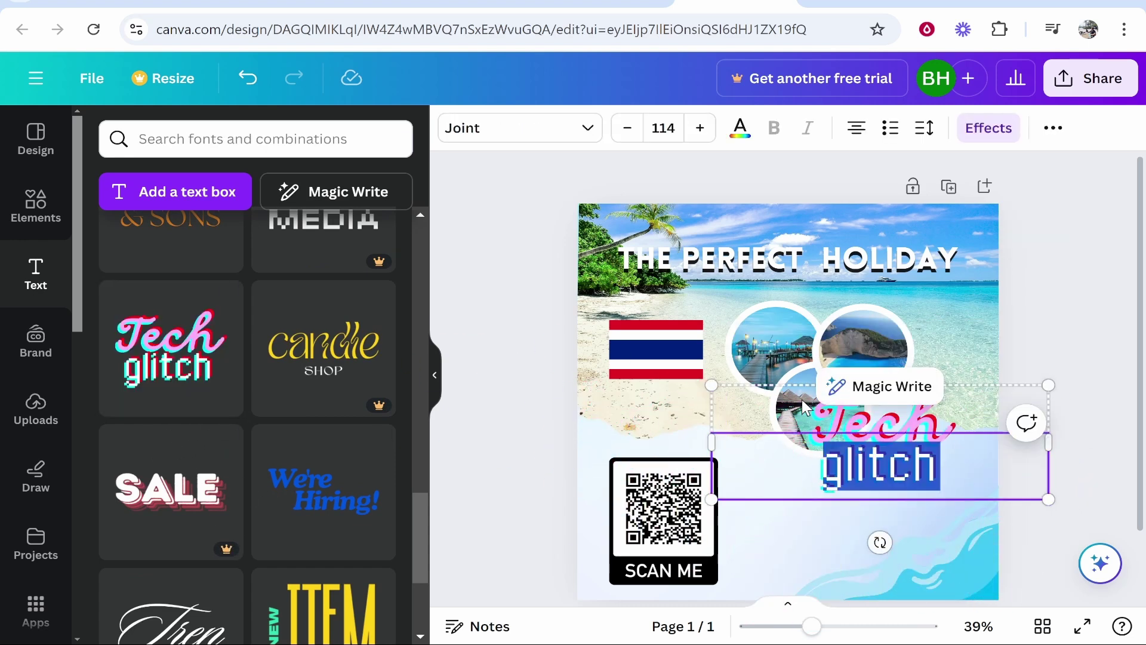
key("BackSpace")
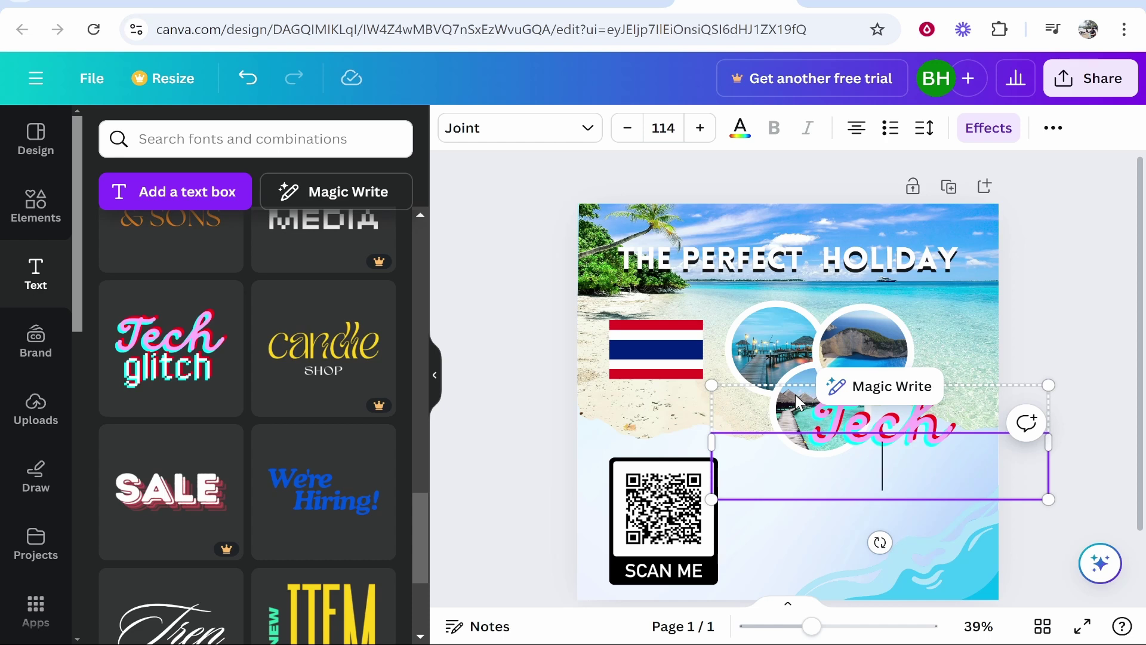
key("ctrl+z")
double_click(953, 424)
left_click(954, 424)
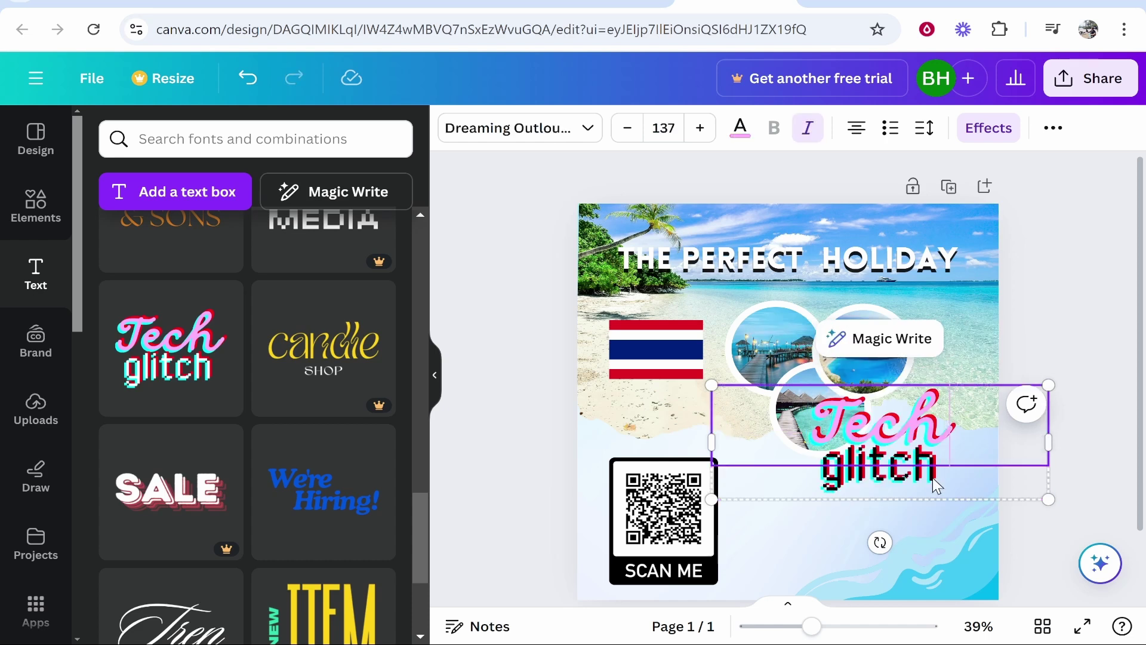
double_click(932, 478)
double_click(936, 428)
left_click(969, 421)
left_click_drag(972, 421, 757, 421)
type("book")
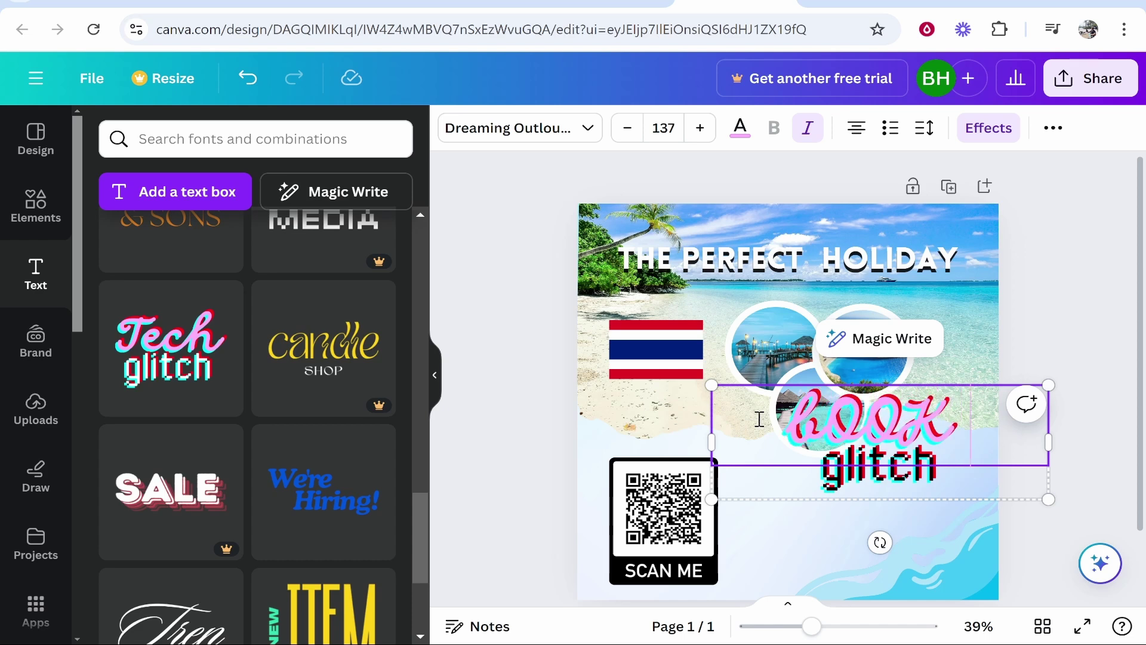
type(" your holiday")
key("ctrl+a")
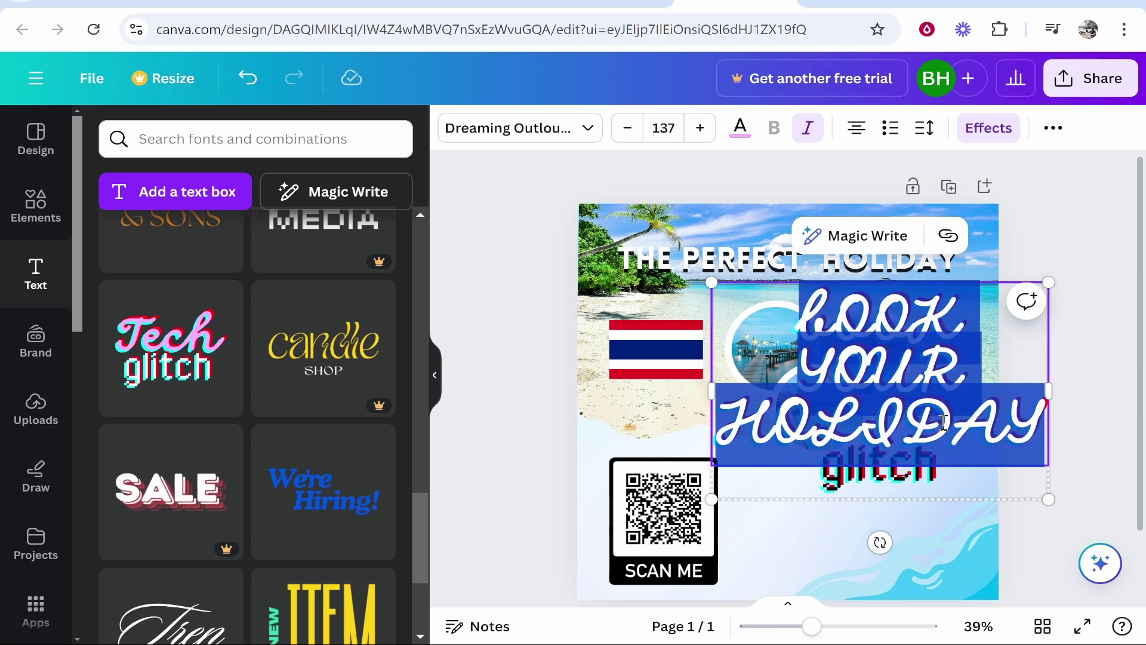
Set the heading font to Paytone One and reduce its size by five steps
left_click(503, 129)
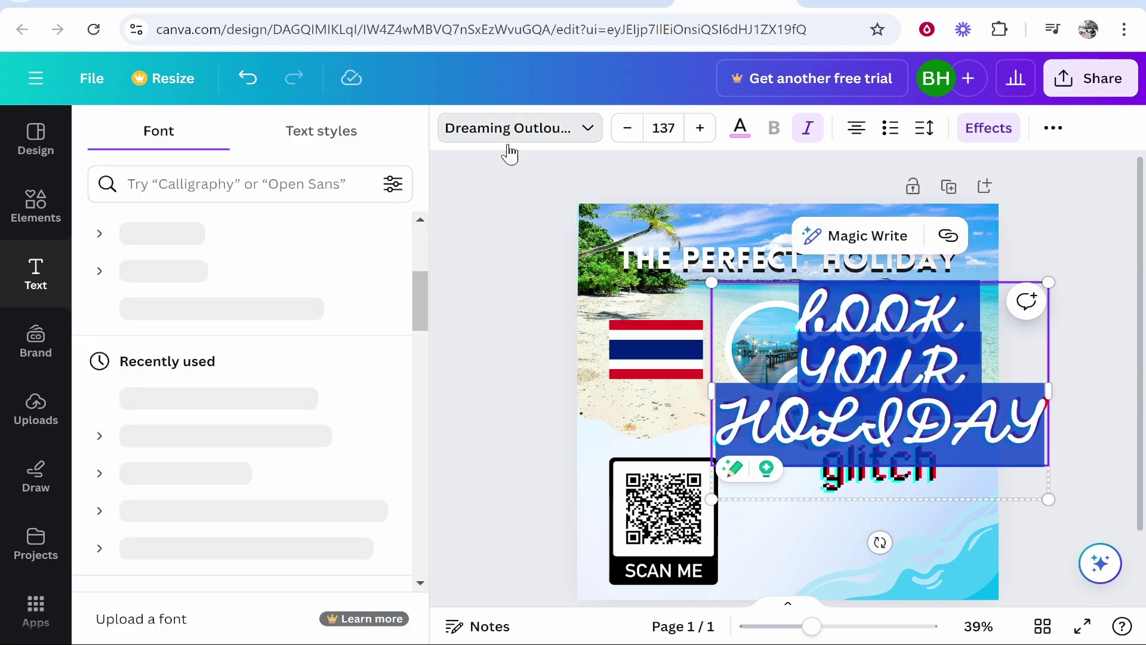
left_click(185, 281)
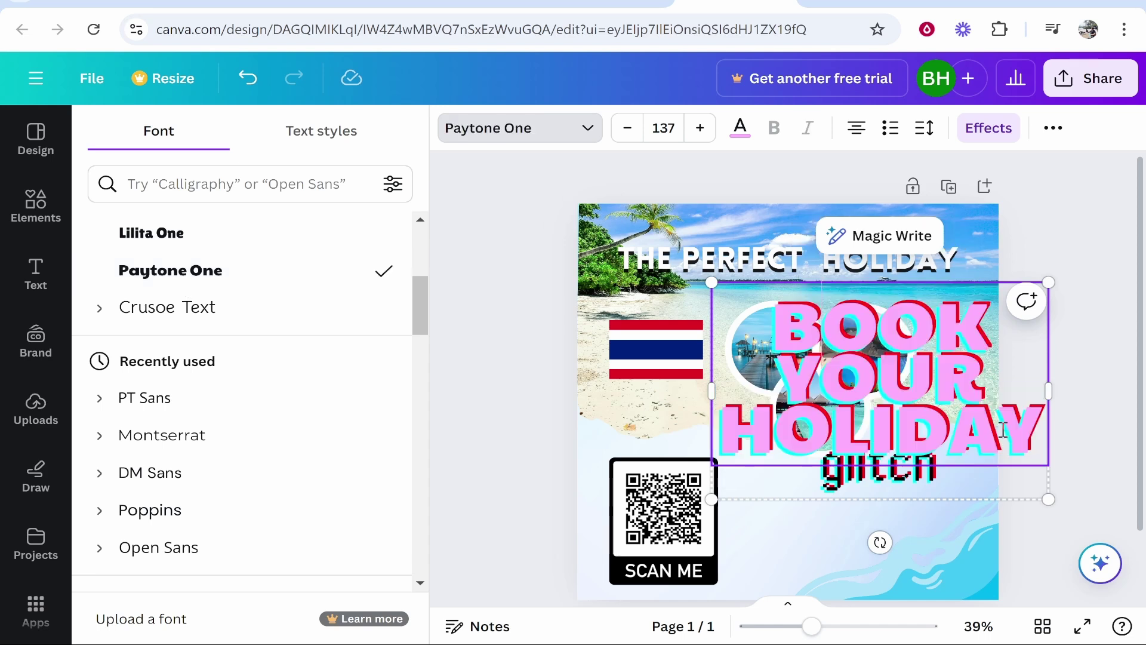
left_click(655, 129)
left_click(627, 128)
left_click(627, 128)
left_click(627, 128)
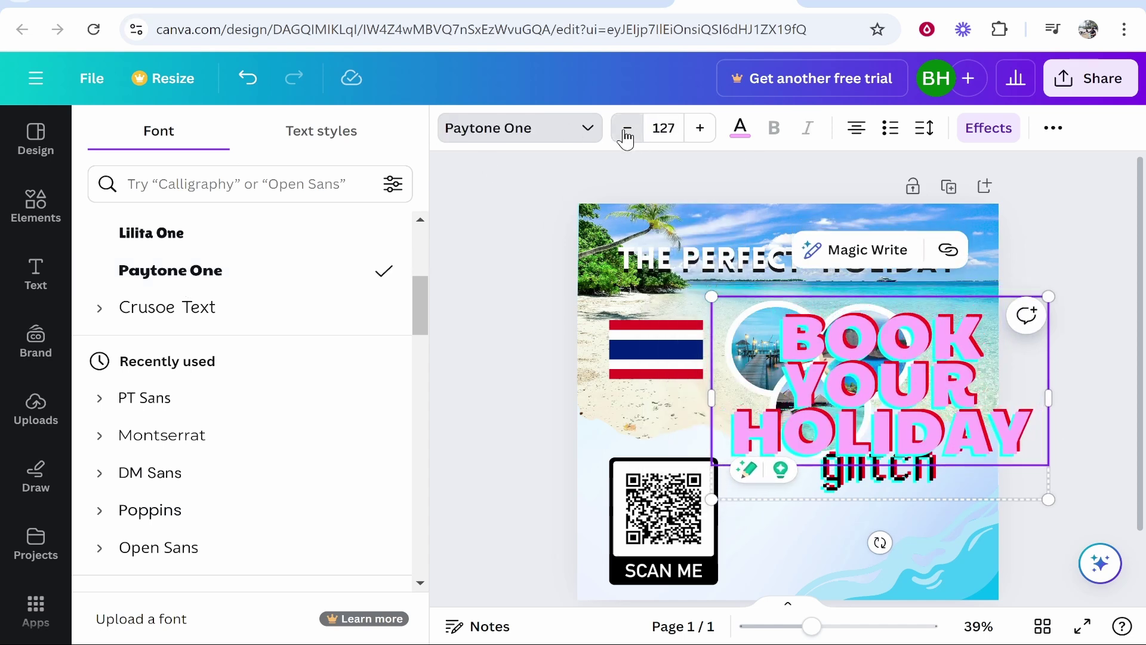
left_click(627, 129)
left_click(627, 129)
Select the 'glitch' text box, then return to the text options panel
double_click(939, 468)
left_click(955, 470)
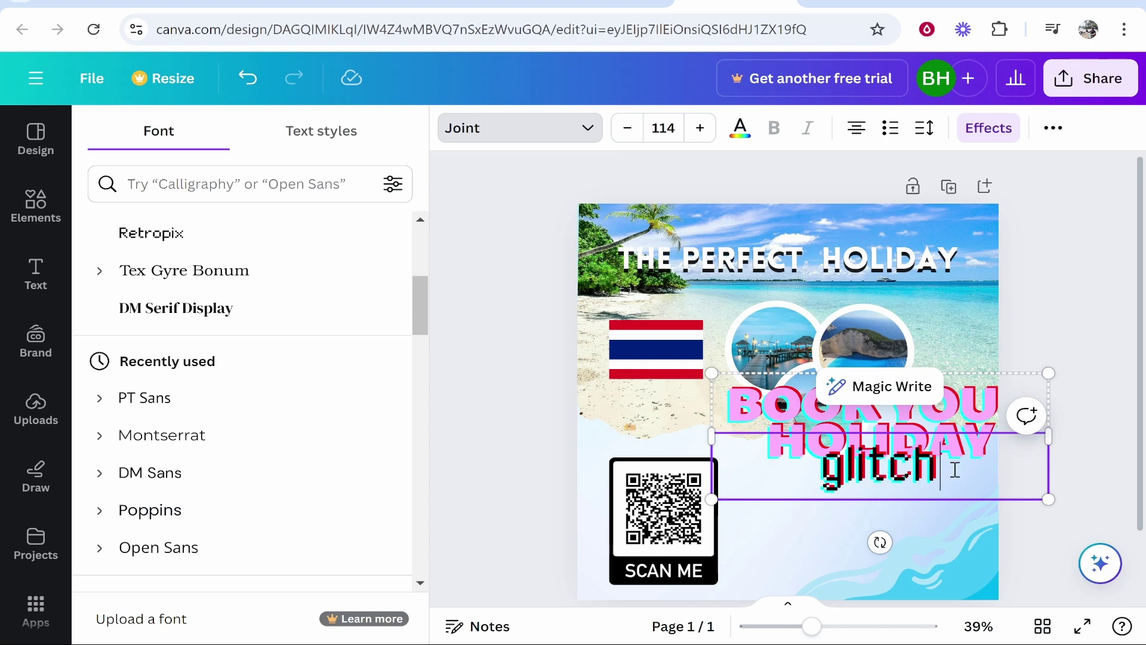
key("Escape")
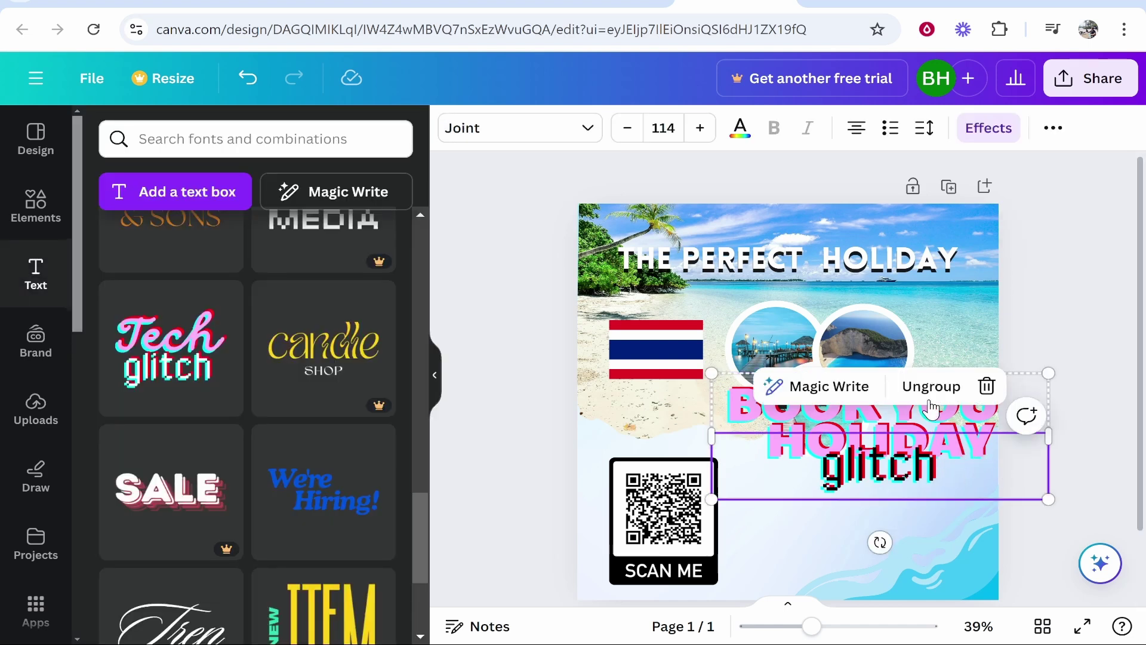
Ungroup the text combination and delete the 'glitch' line
mouse_move(806, 439)
left_mouse_down()
mouse_move(841, 449)
mouse_move(798, 459)
mouse_move(808, 445)
left_mouse_up()
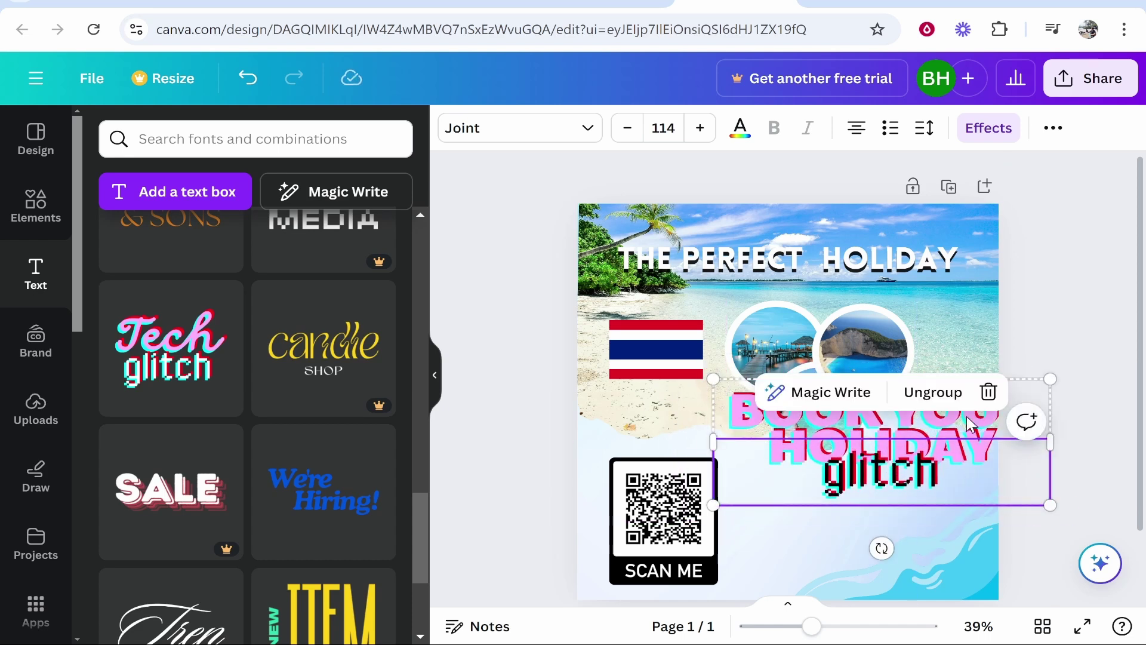
left_click(933, 392)
left_click(1075, 490)
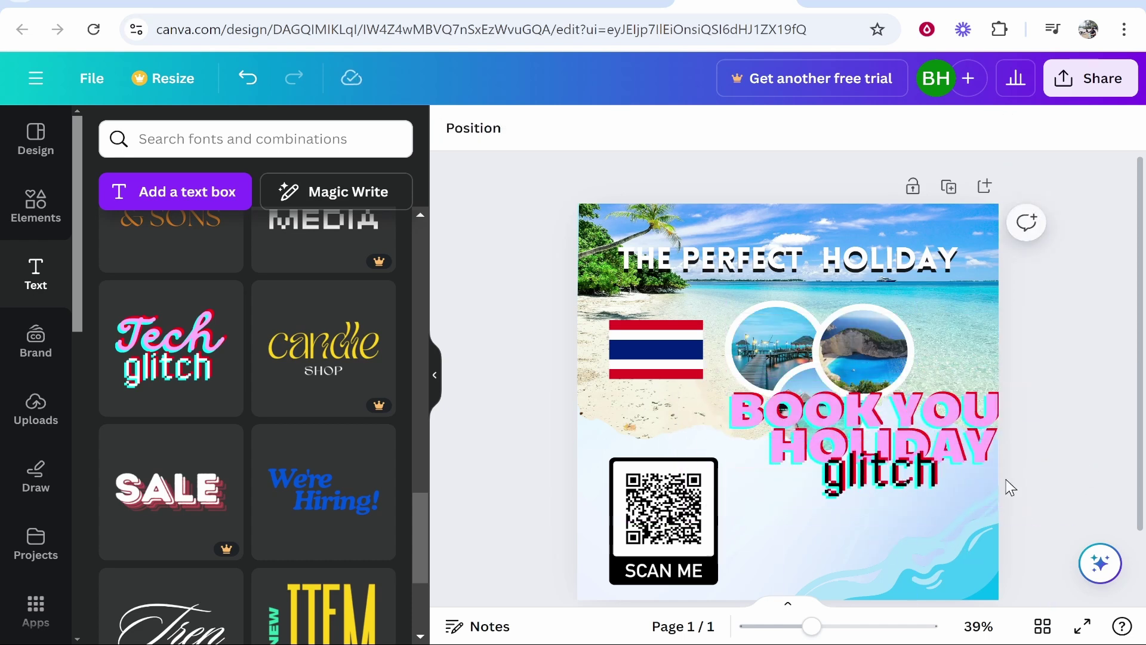
left_click(933, 482)
key("Delete")
Shrink BOOK YOUR HOLIDAY to about 69.9 and move it beside the QR code at lower right
left_click(866, 466)
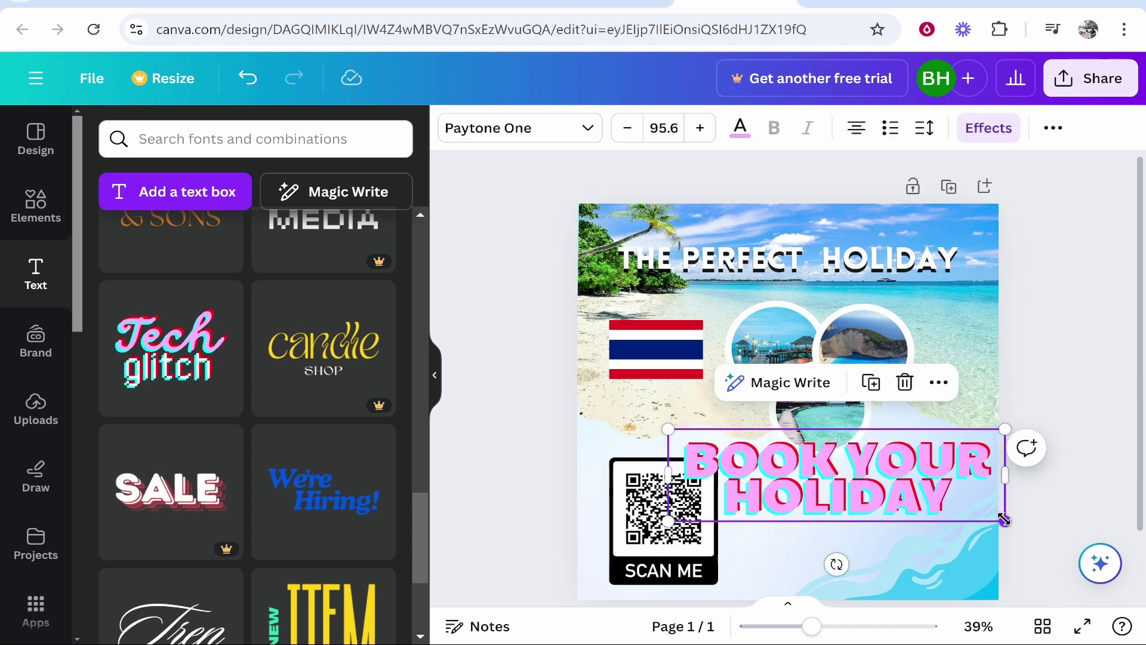
left_click_drag(1003, 519, 917, 495)
left_click_drag(815, 478, 888, 523)
left_click(835, 472)
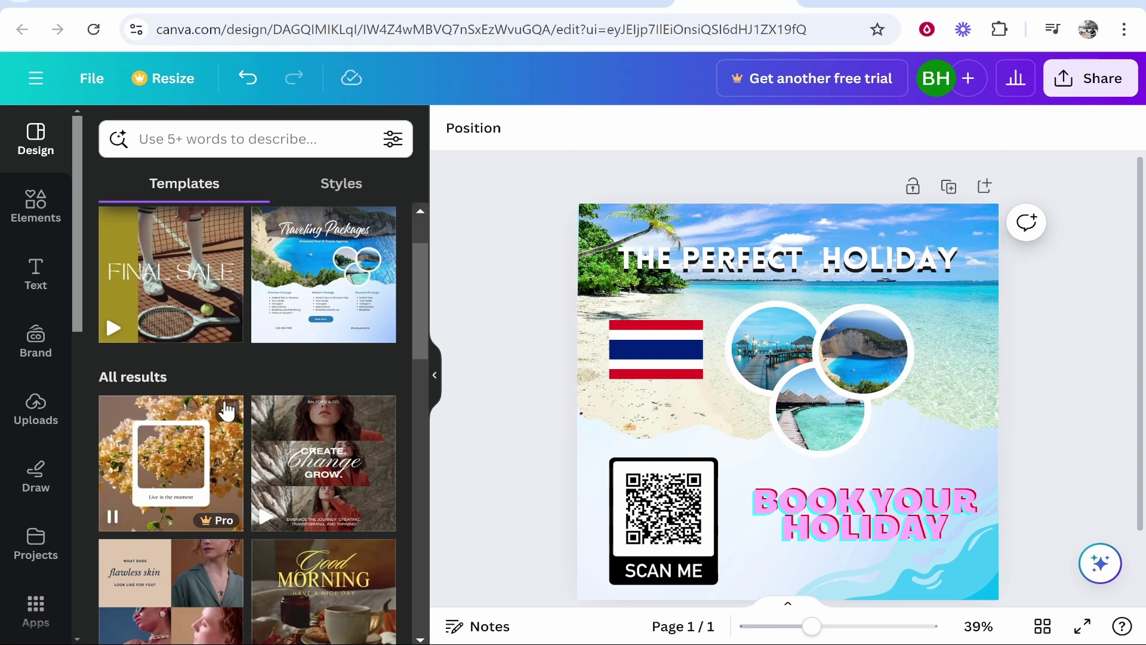
left_click(37, 618)
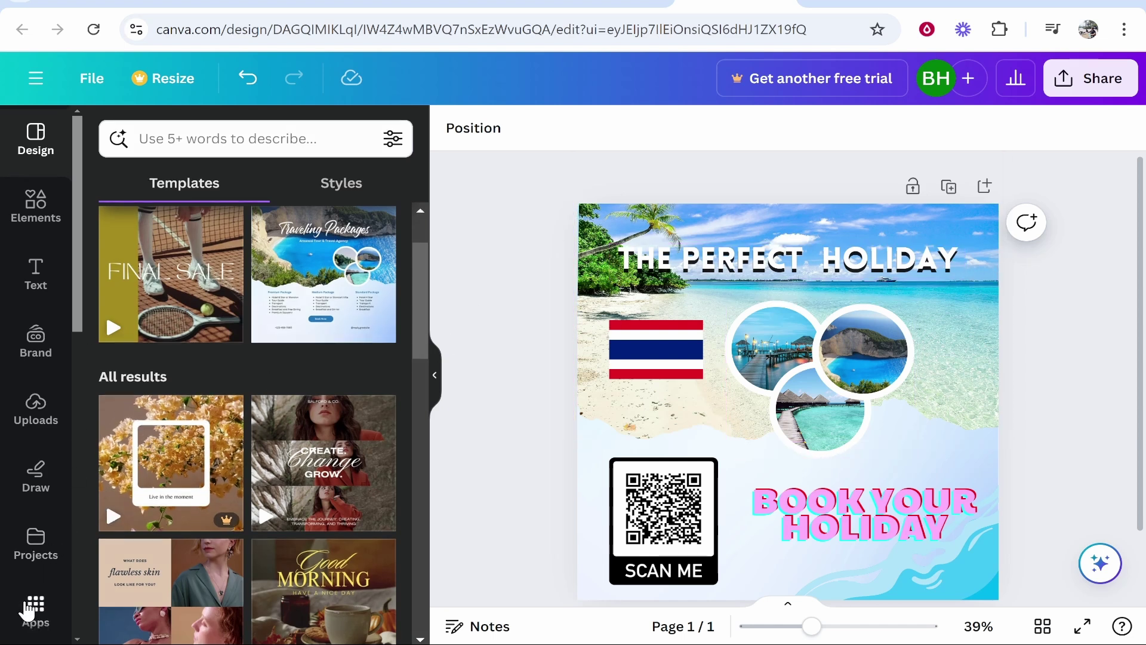
scroll(239, 329, "down", 7)
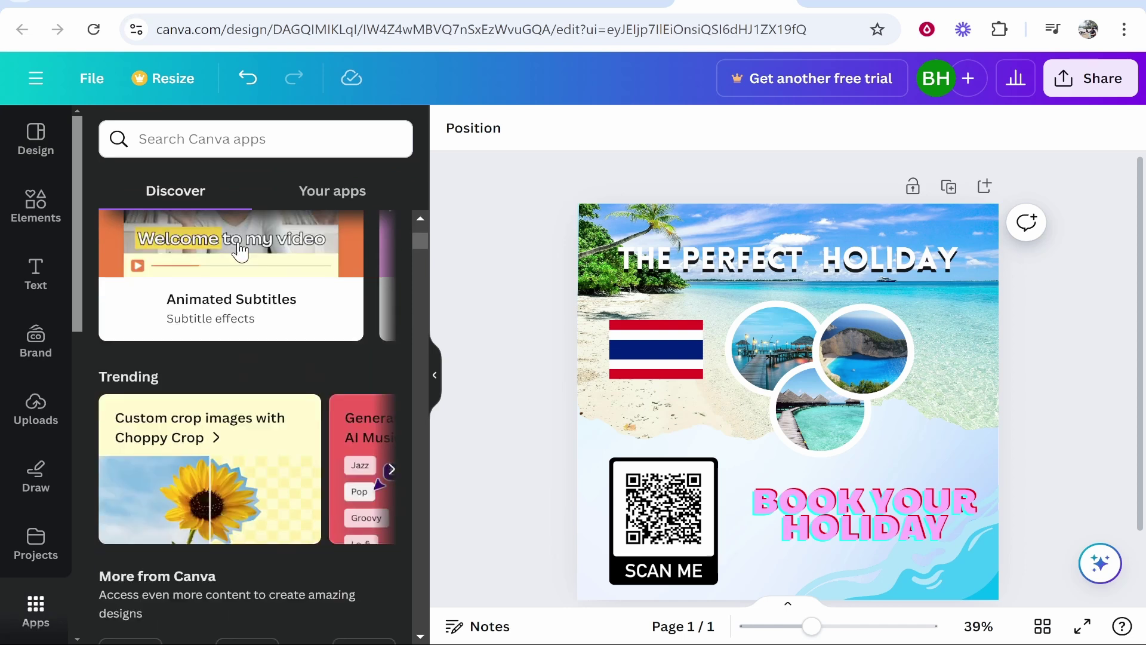
scroll(280, 358, "up", 5)
scroll(289, 360, "up", 3)
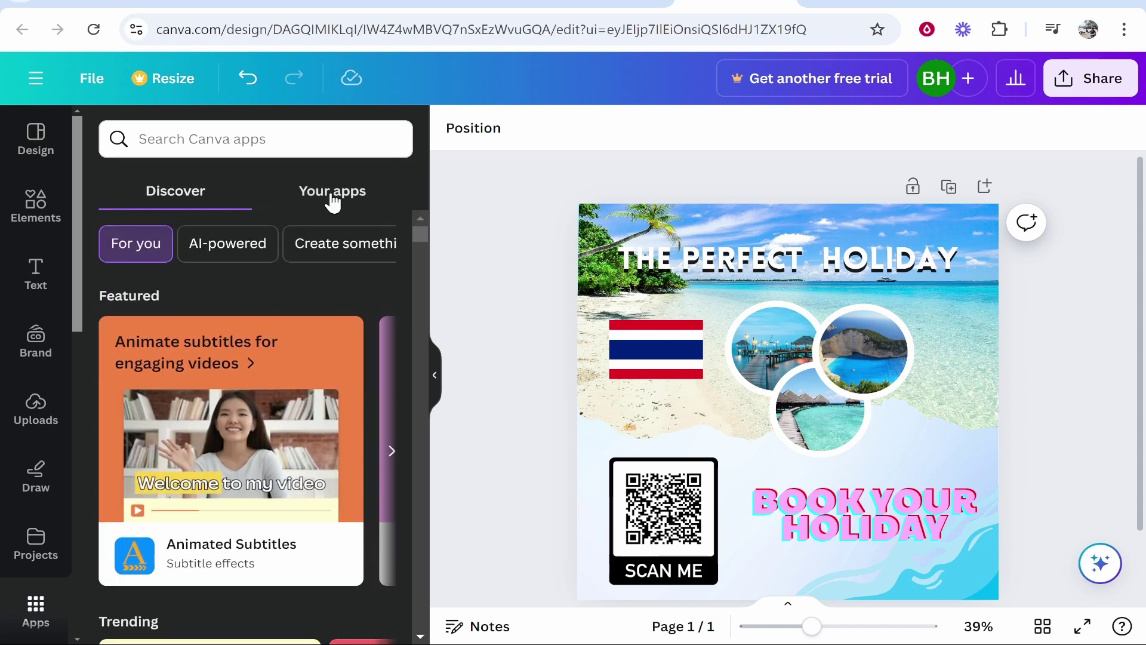
left_click(333, 192)
left_click(187, 192)
left_click(265, 254)
left_click(357, 266)
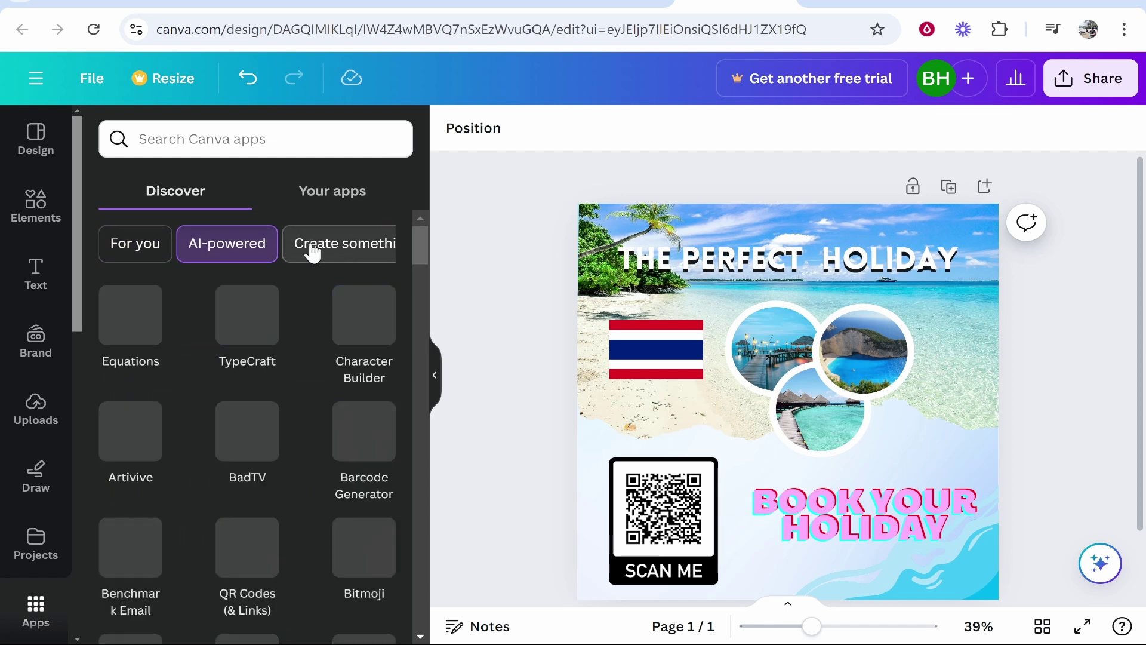
left_click(178, 260)
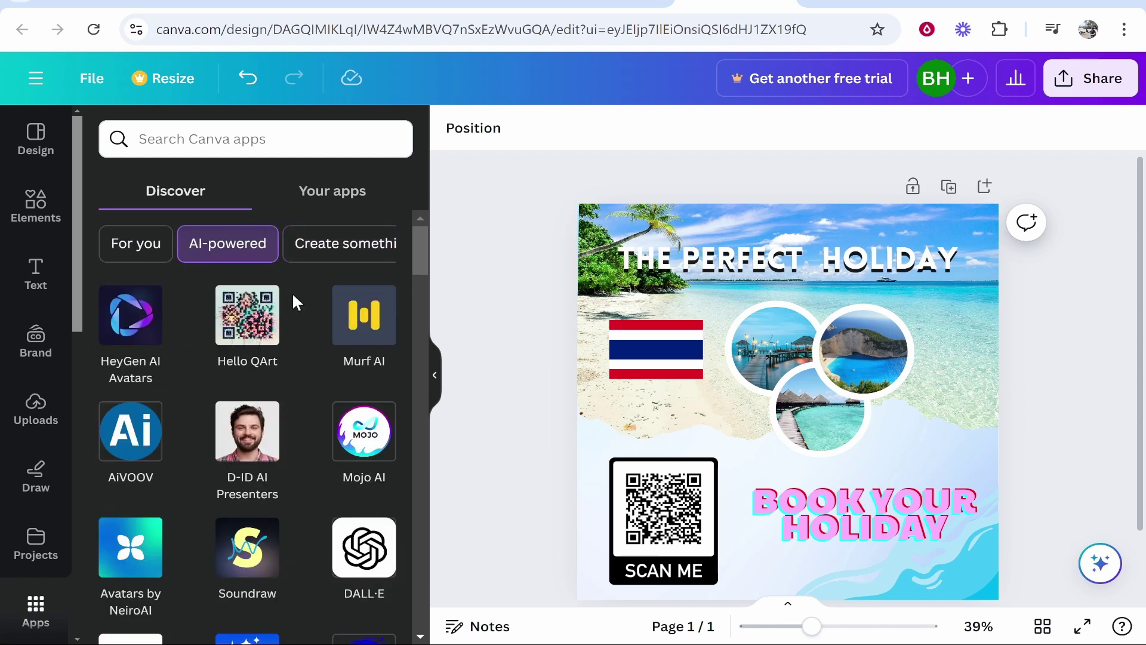
scroll(303, 354, "down", 2)
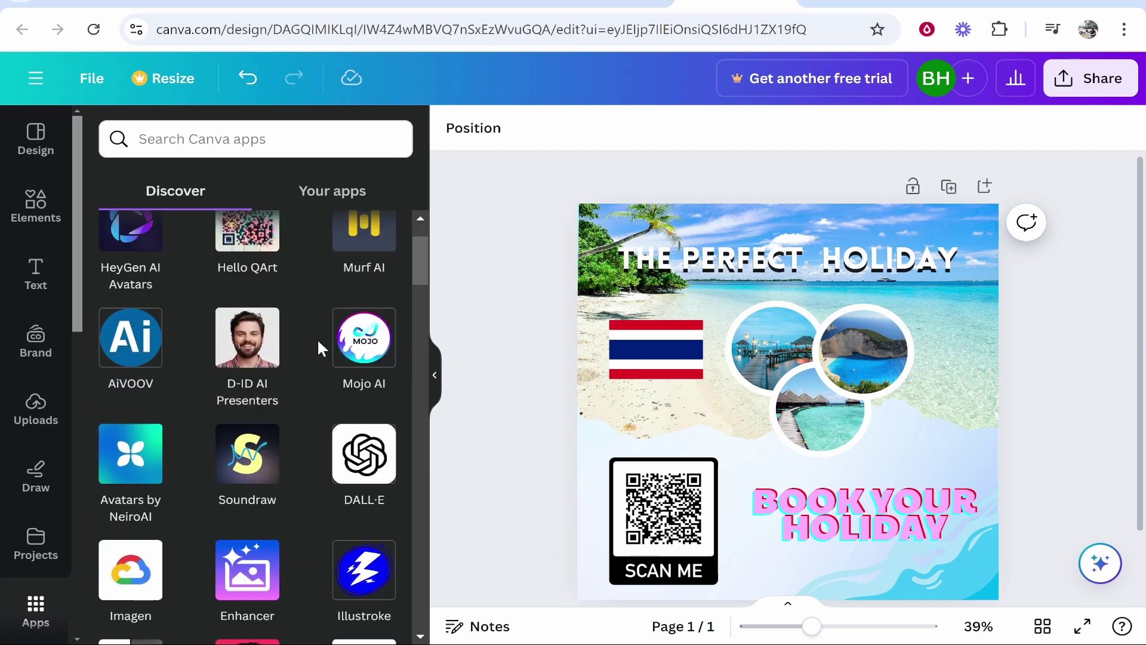
scroll(346, 474, "down", 2)
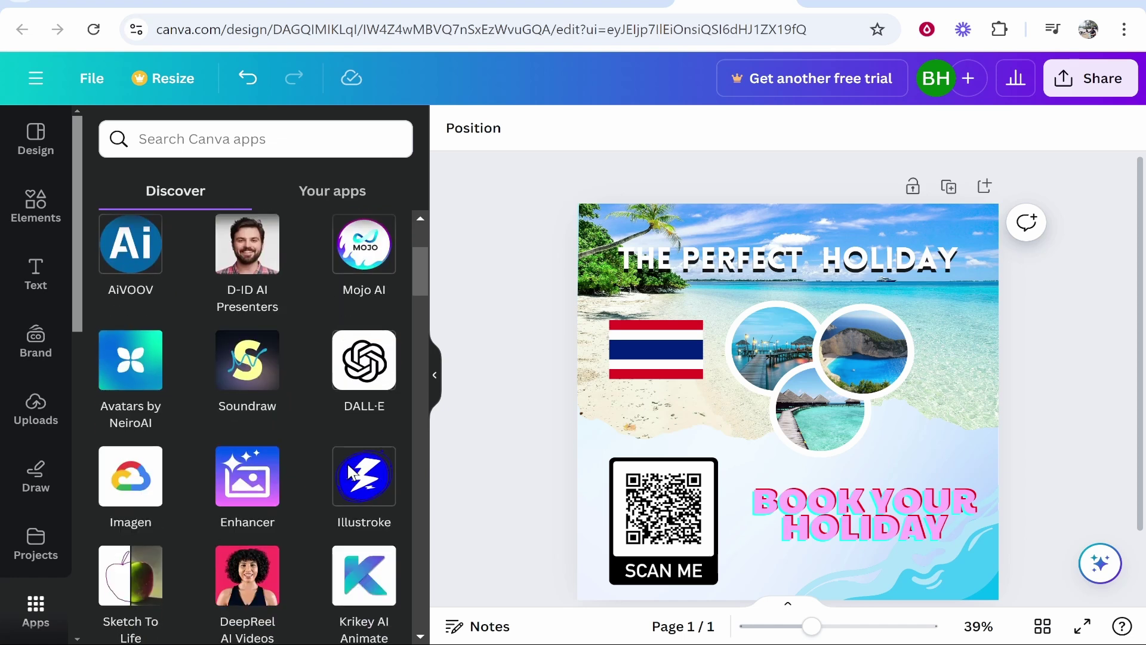
scroll(259, 391, "down", 8)
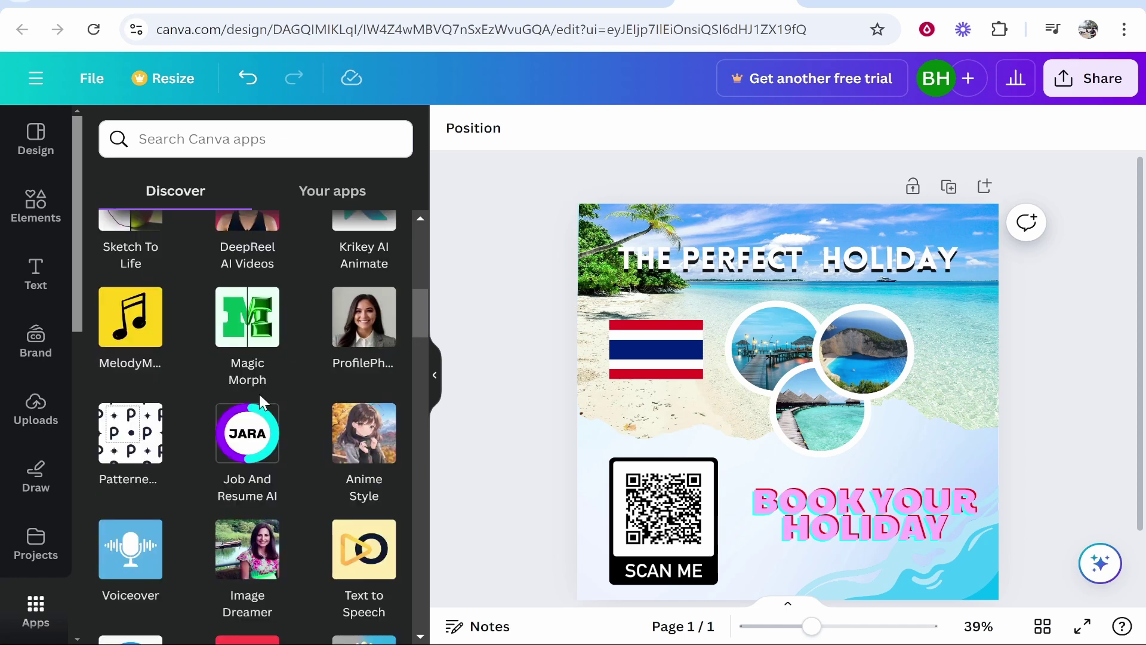
scroll(261, 397, "down", 4)
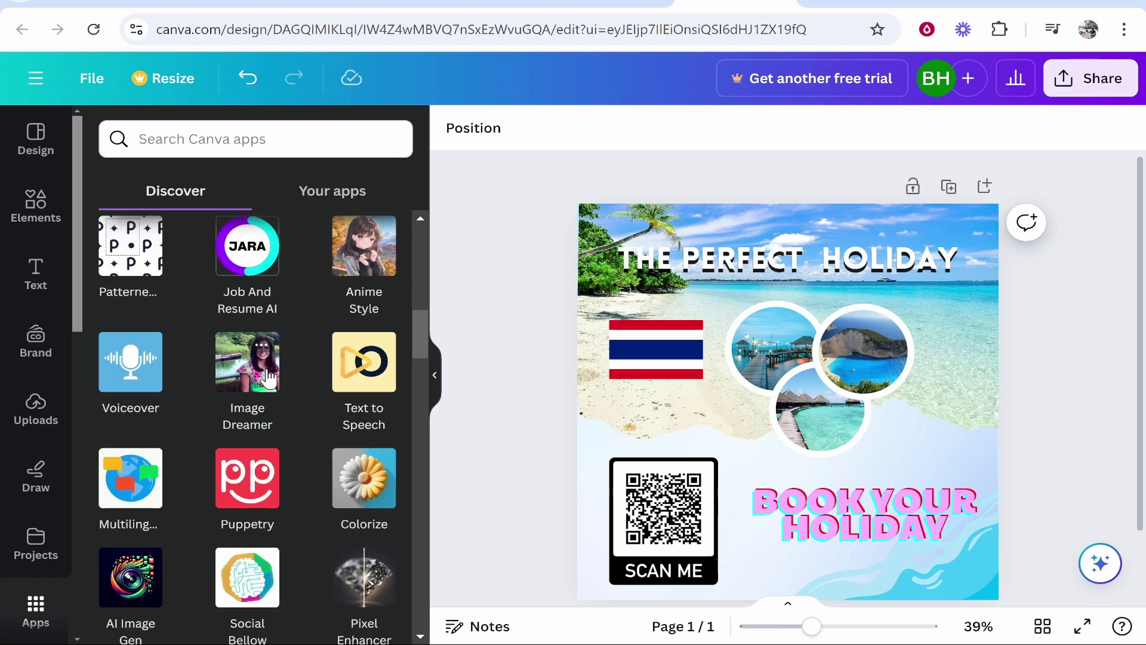
scroll(245, 368, "down", 4)
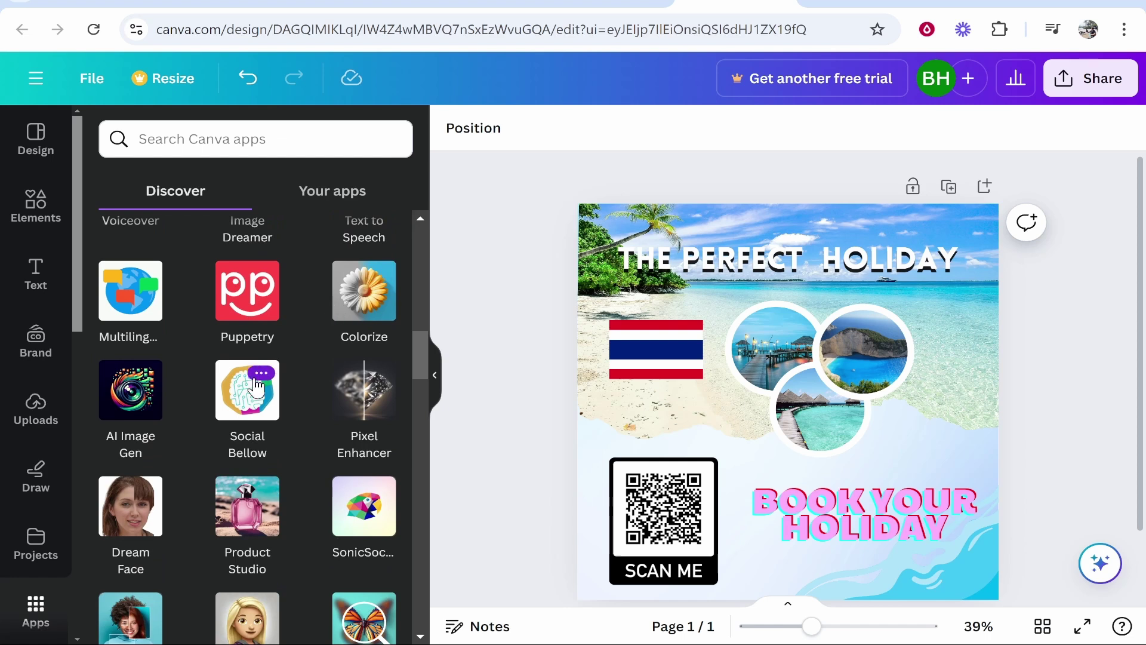
scroll(250, 382, "down", 2)
scroll(294, 443, "down", 2)
scroll(302, 440, "down", 4)
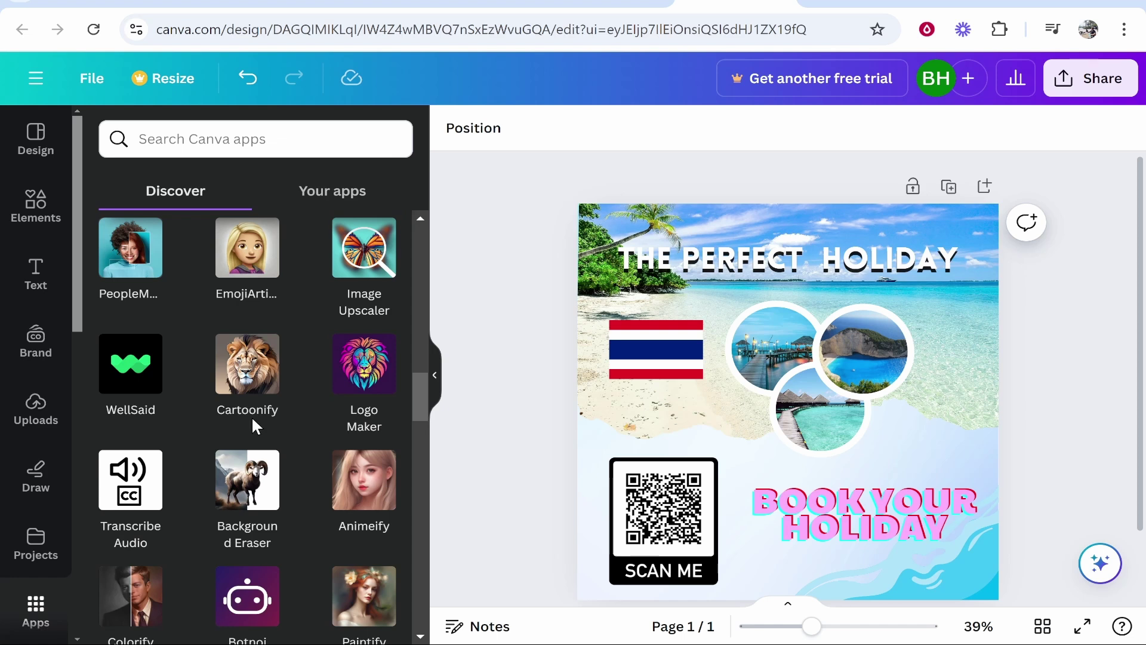
scroll(252, 415, "down", 4)
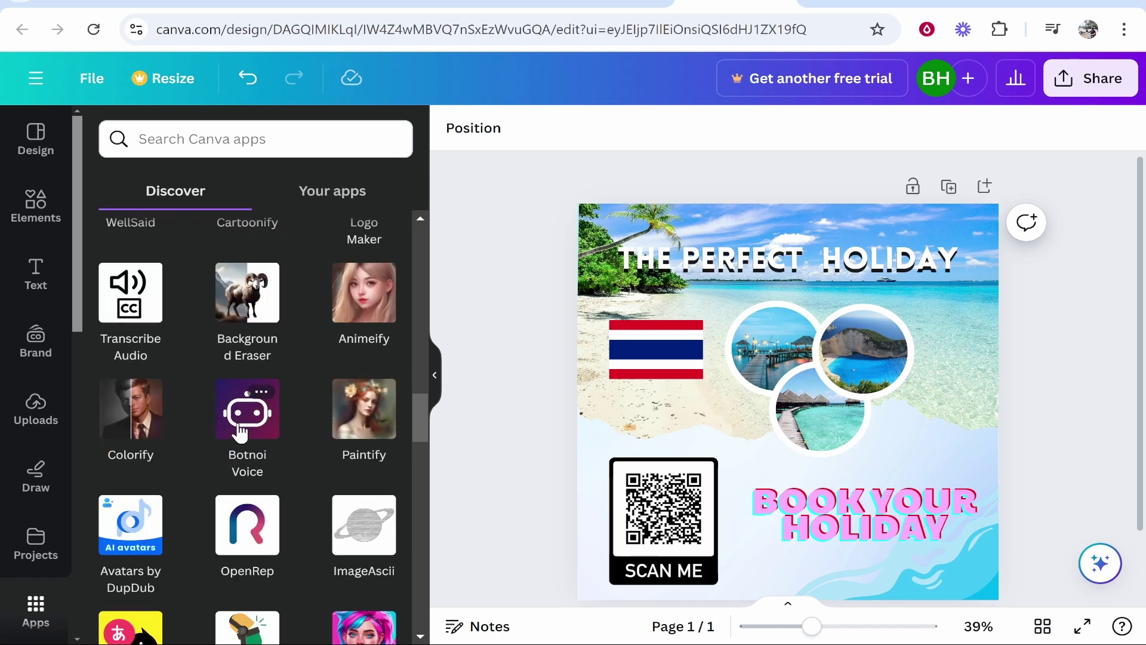
scroll(240, 431, "down", 15)
Launch the QuickGen app in this design and start the prompt 'A long t'
left_click(363, 496)
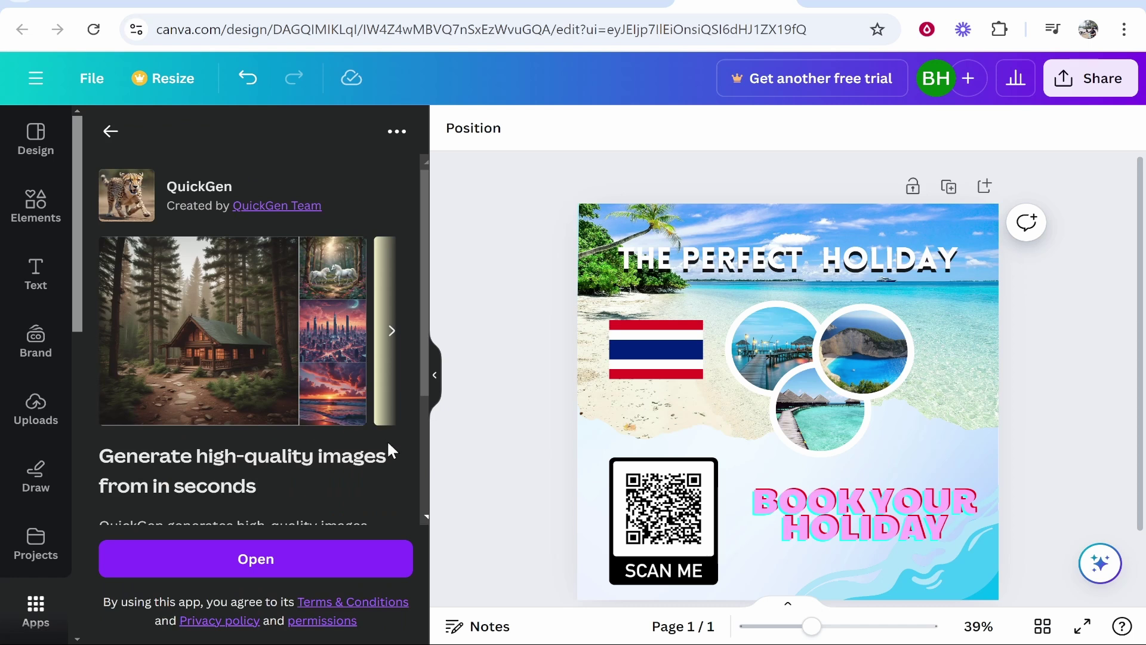
scroll(247, 458, "down", 3)
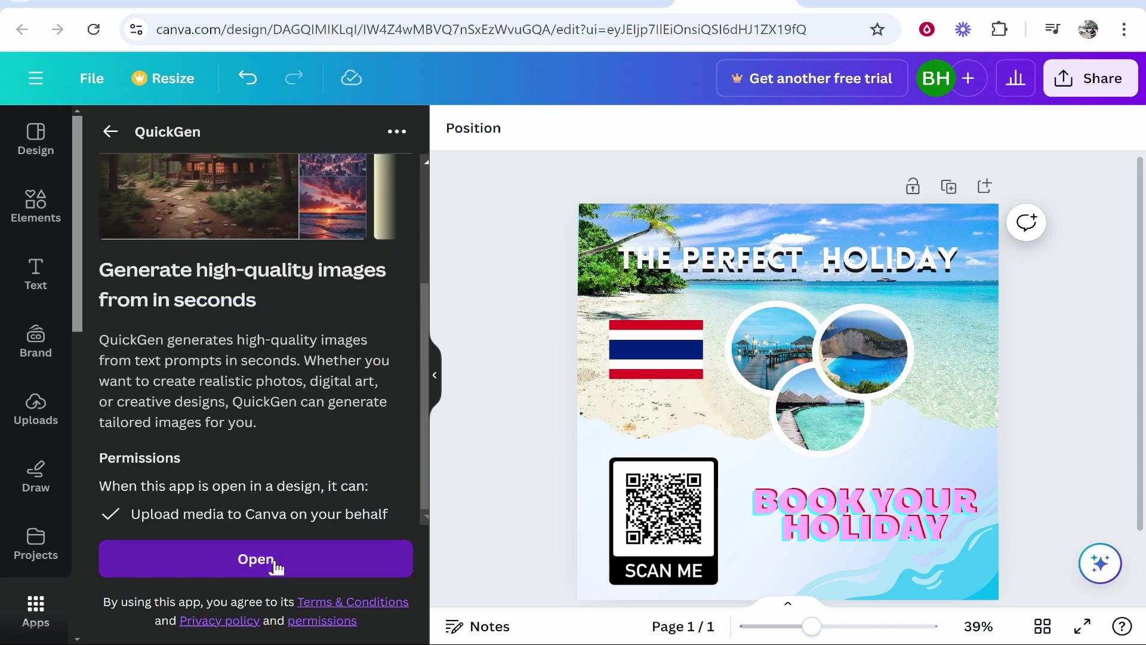
left_click(244, 560)
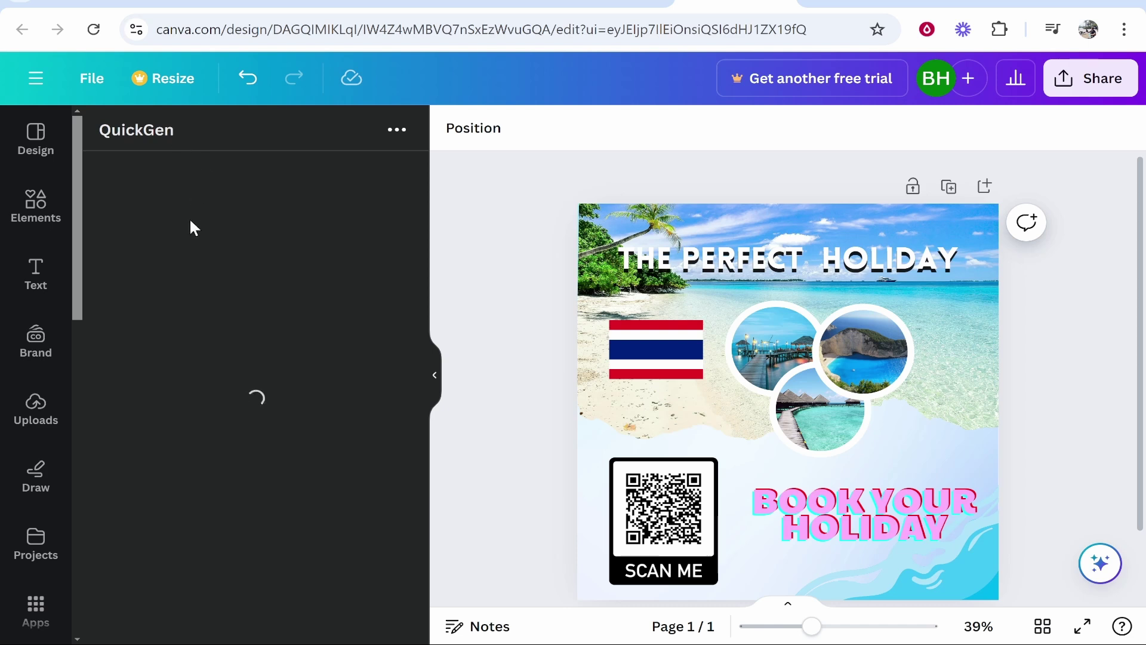
left_click(237, 220)
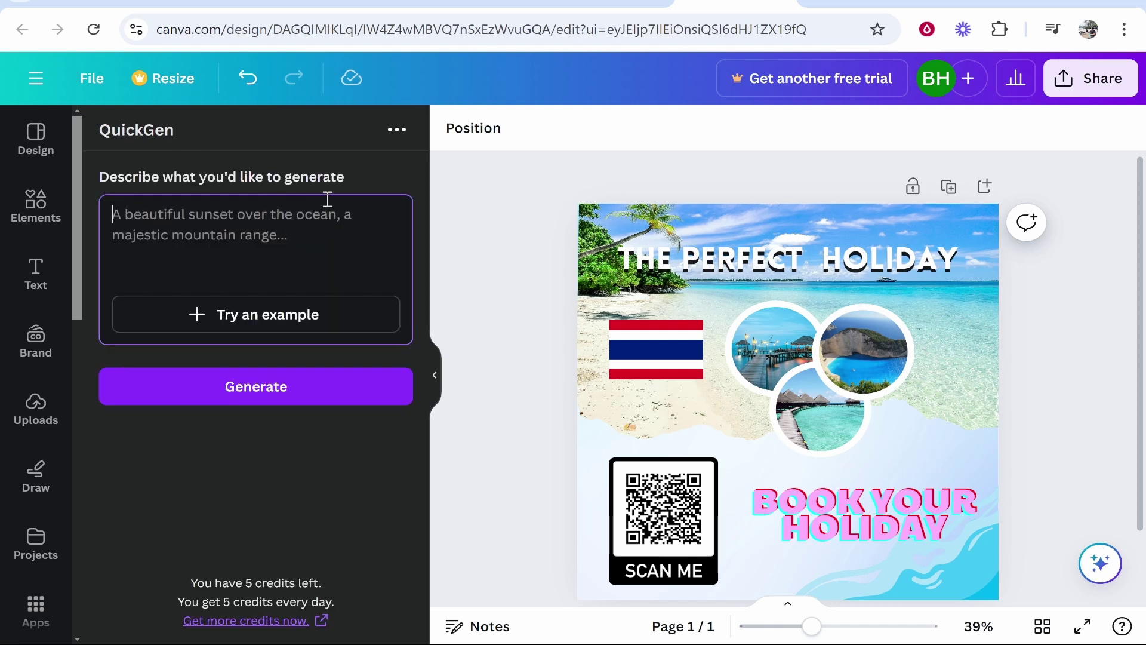
type("A long tail boat in the ocean with the sun")
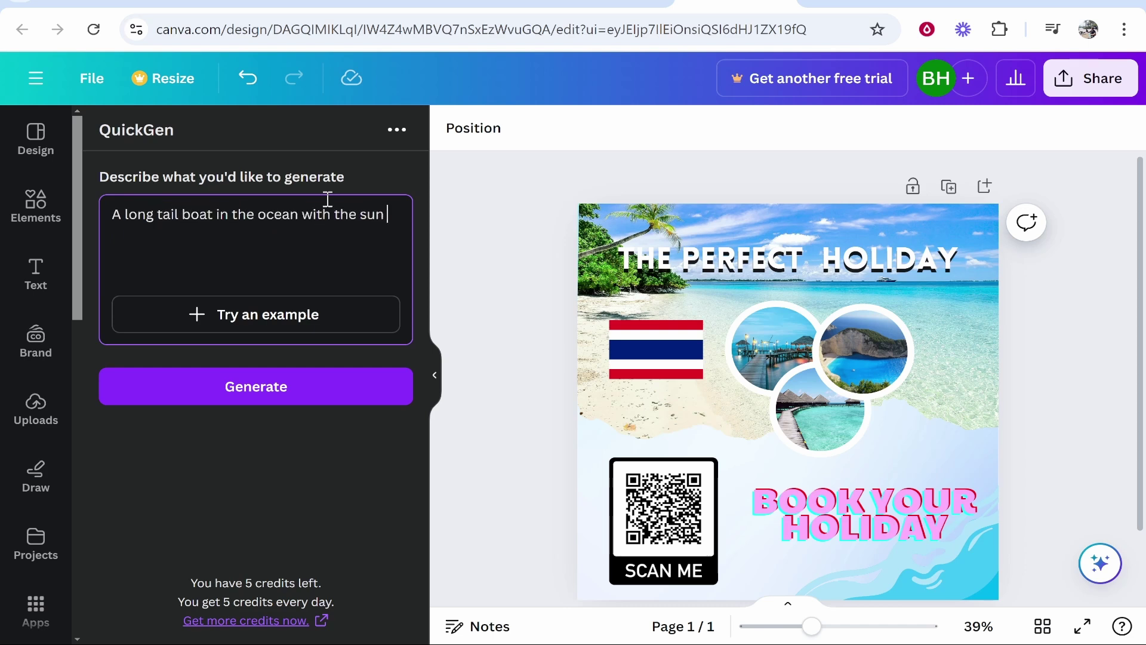
Generate the long-tail boat at sunset image and place it small above BOOK YOUR HOLIDAY
type("setting behind")
left_click(295, 395)
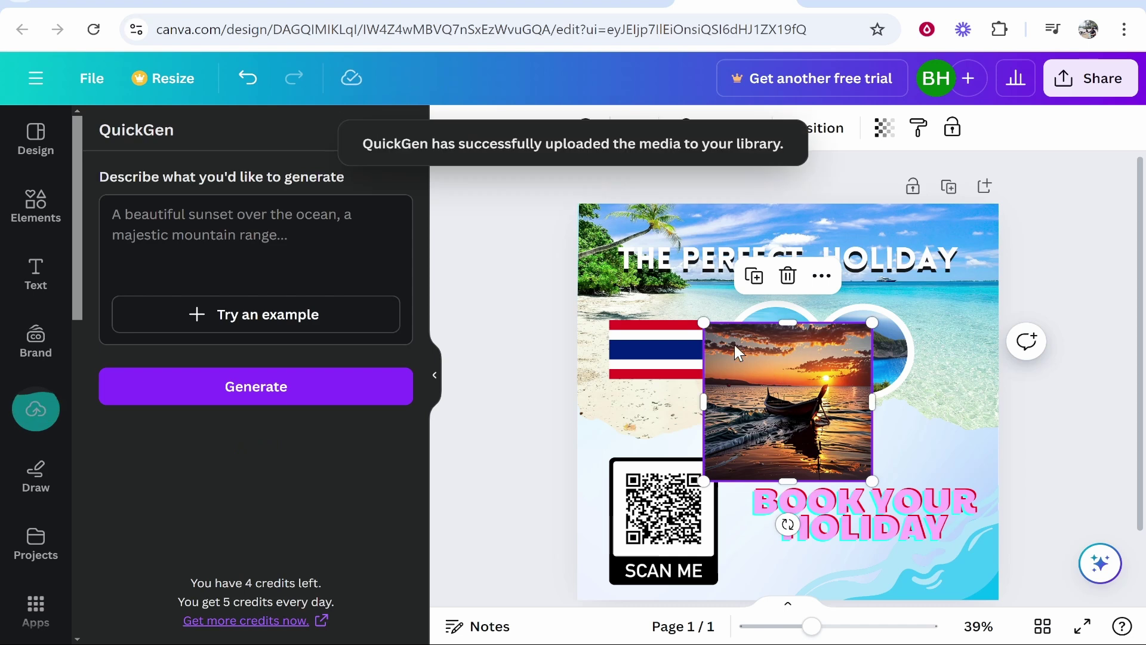
left_click_drag(703, 325, 541, 292)
left_click_drag(872, 224, 959, 471)
left_click_drag(931, 513, 940, 439)
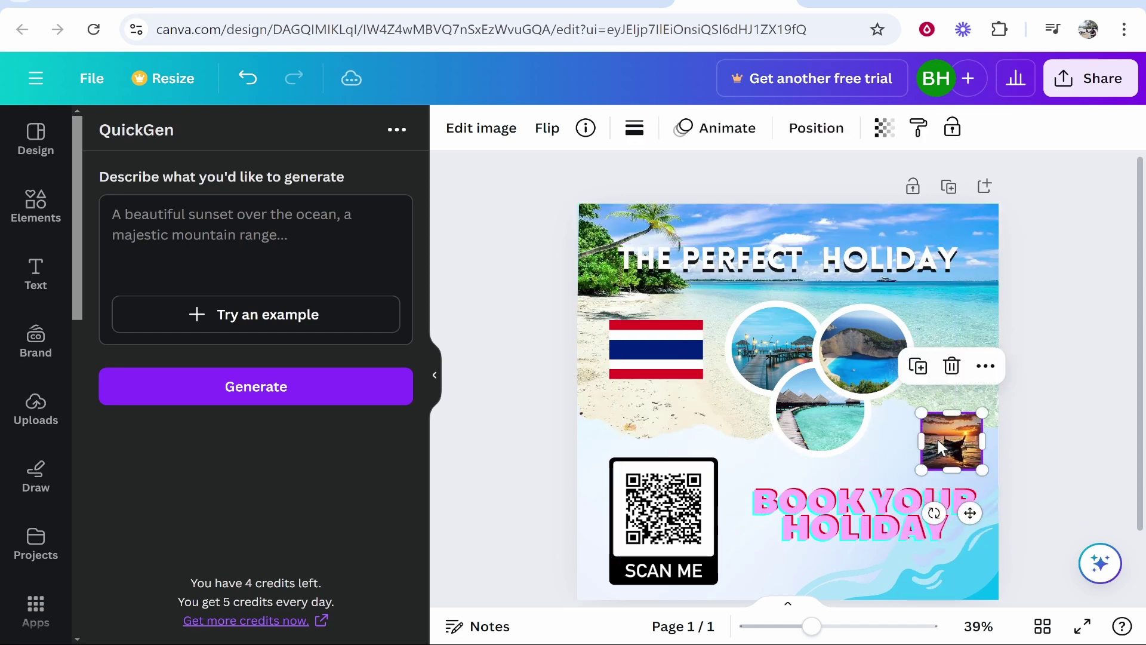
left_click(1038, 343)
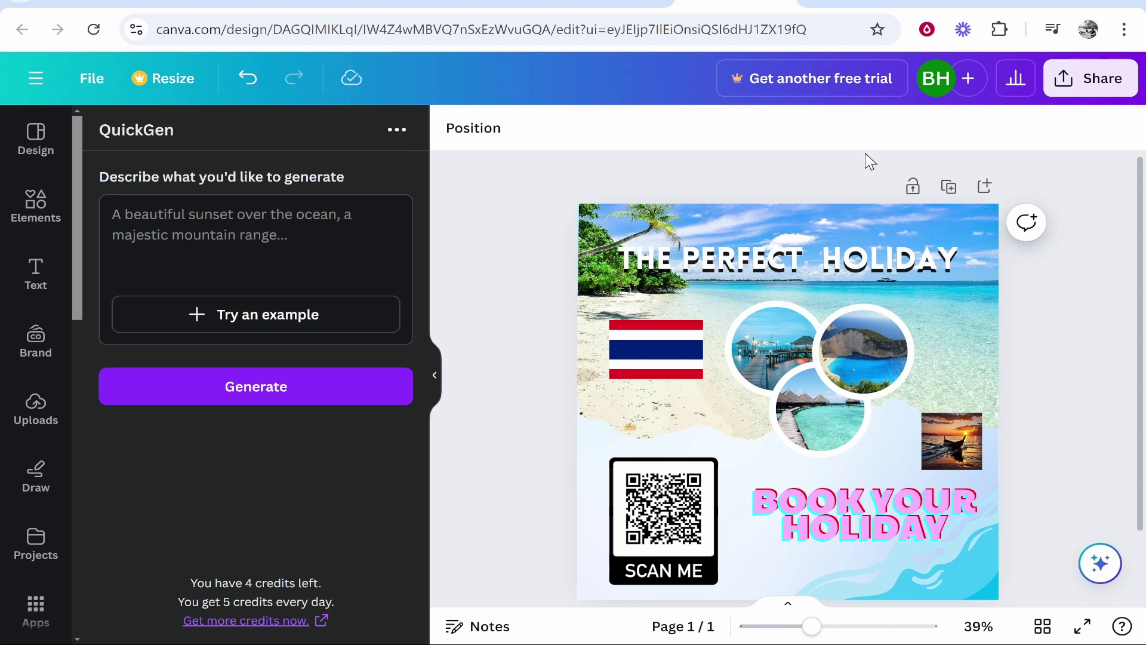
left_click(1084, 84)
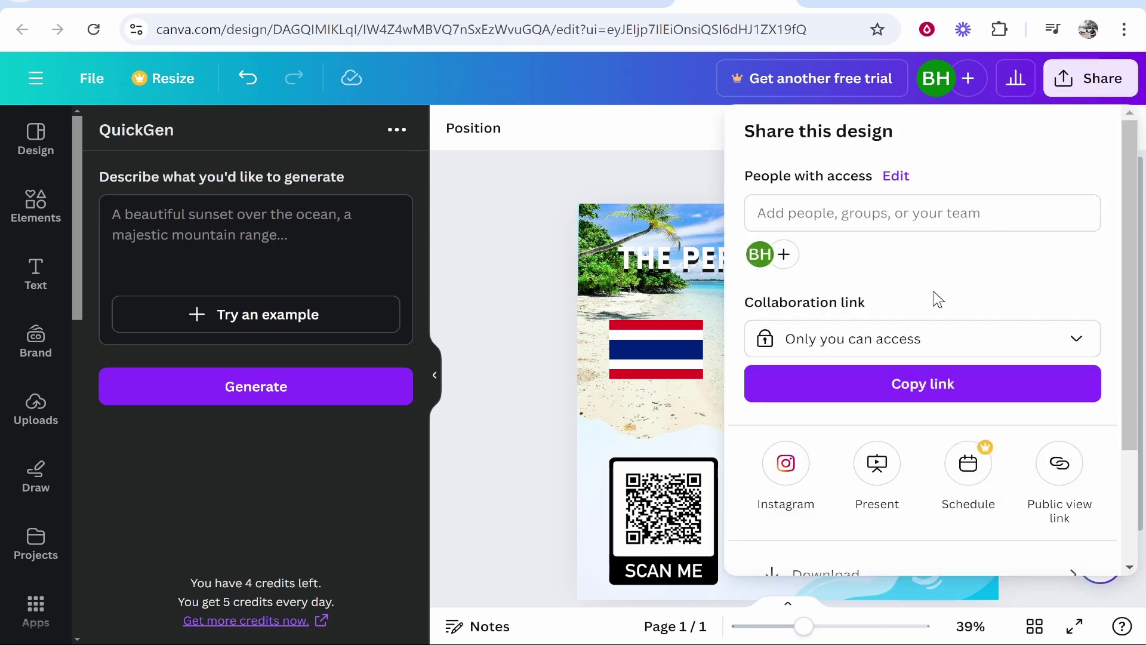
Download the design as a PNG file, keeping PNG as the file type
scroll(955, 257, "down", 2)
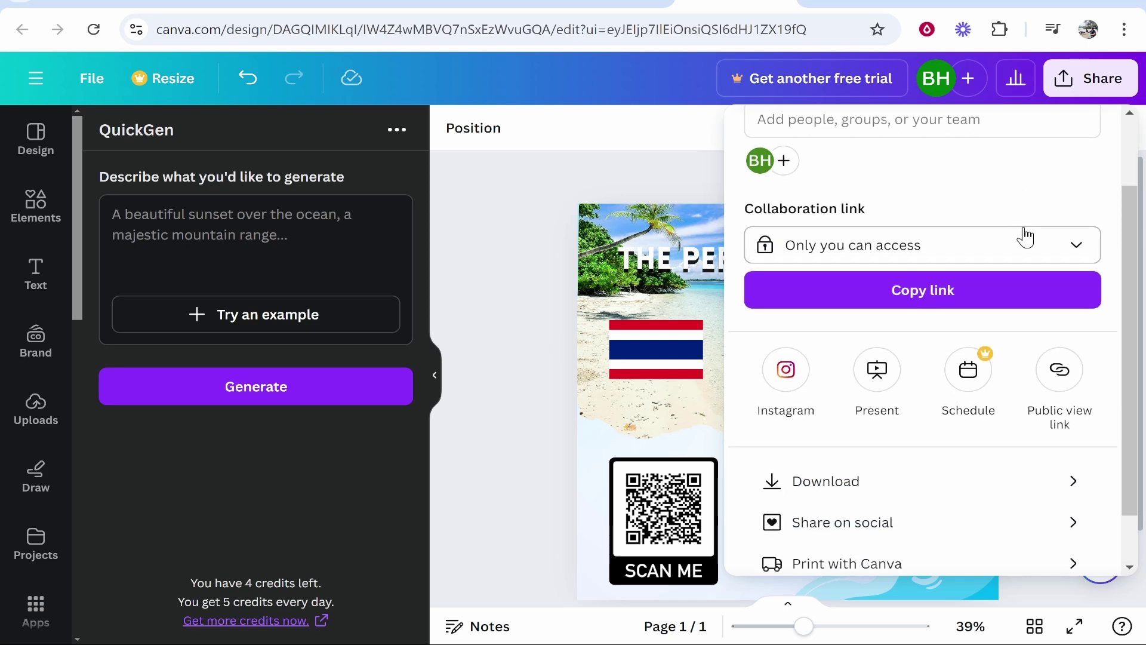
scroll(922, 283, "down", 1)
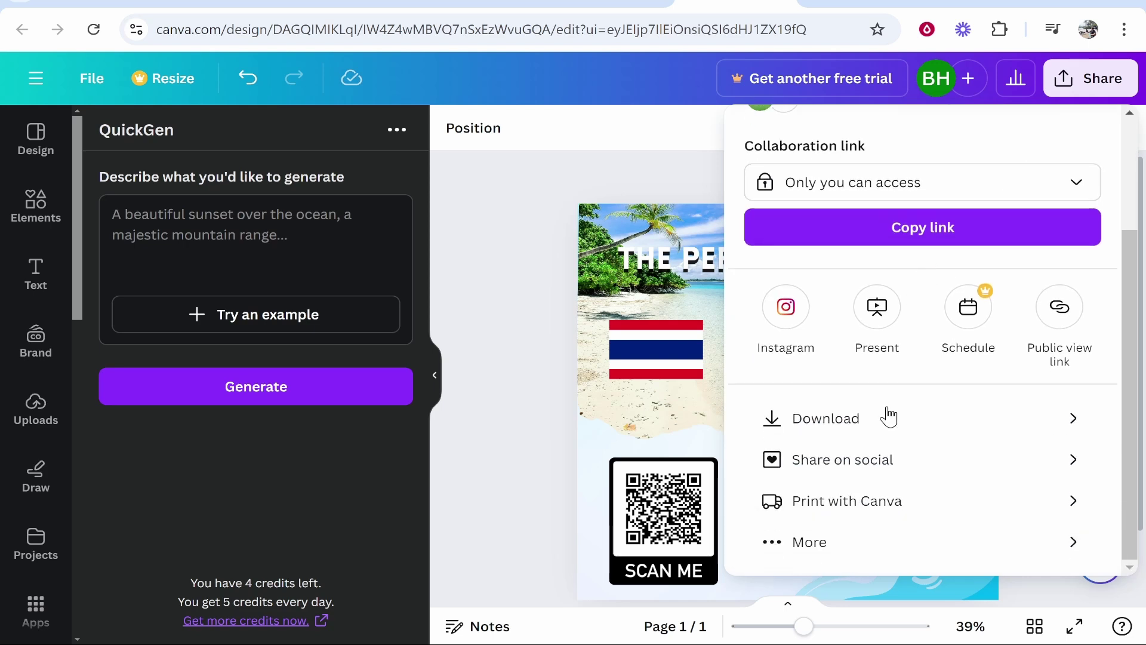
left_click(880, 423)
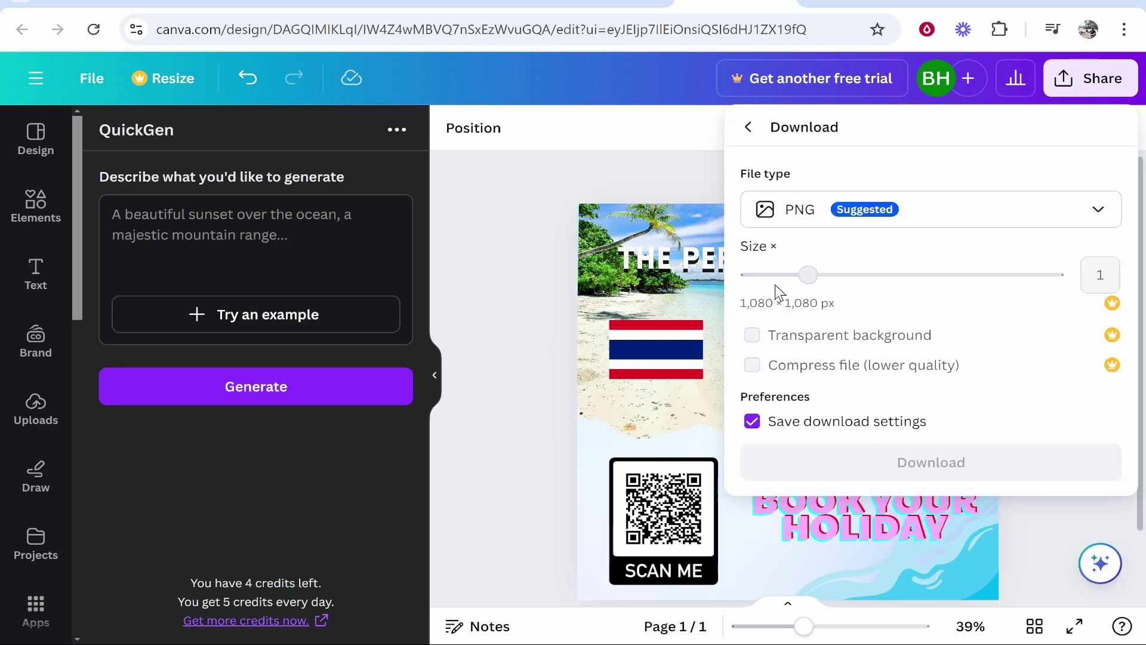
left_click(824, 218)
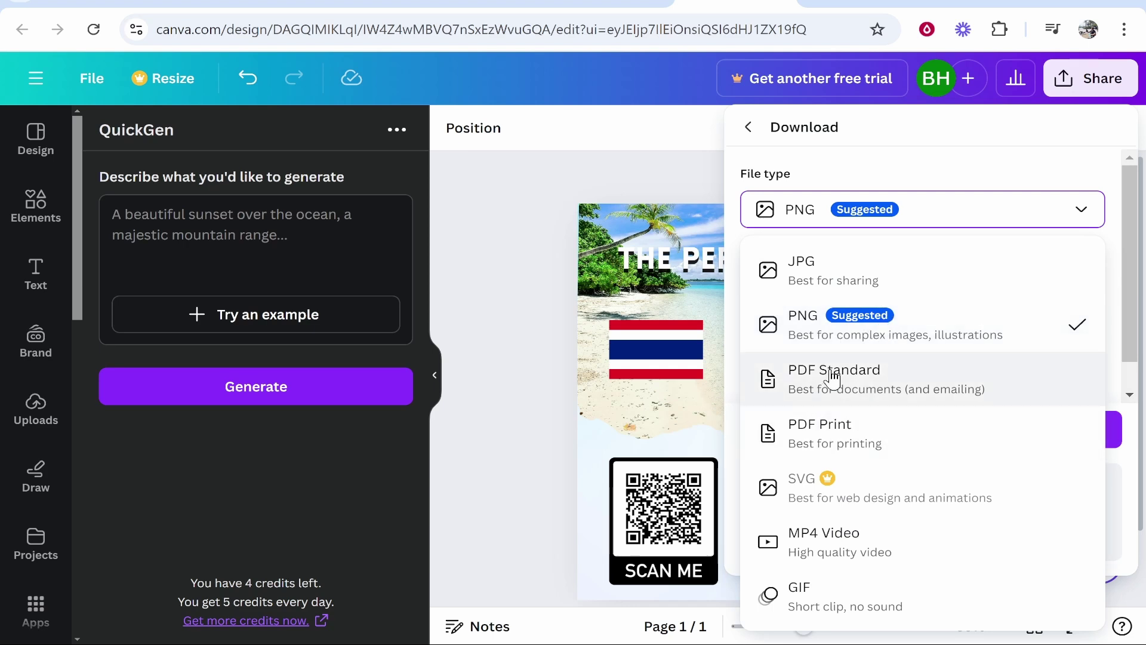
left_click(924, 159)
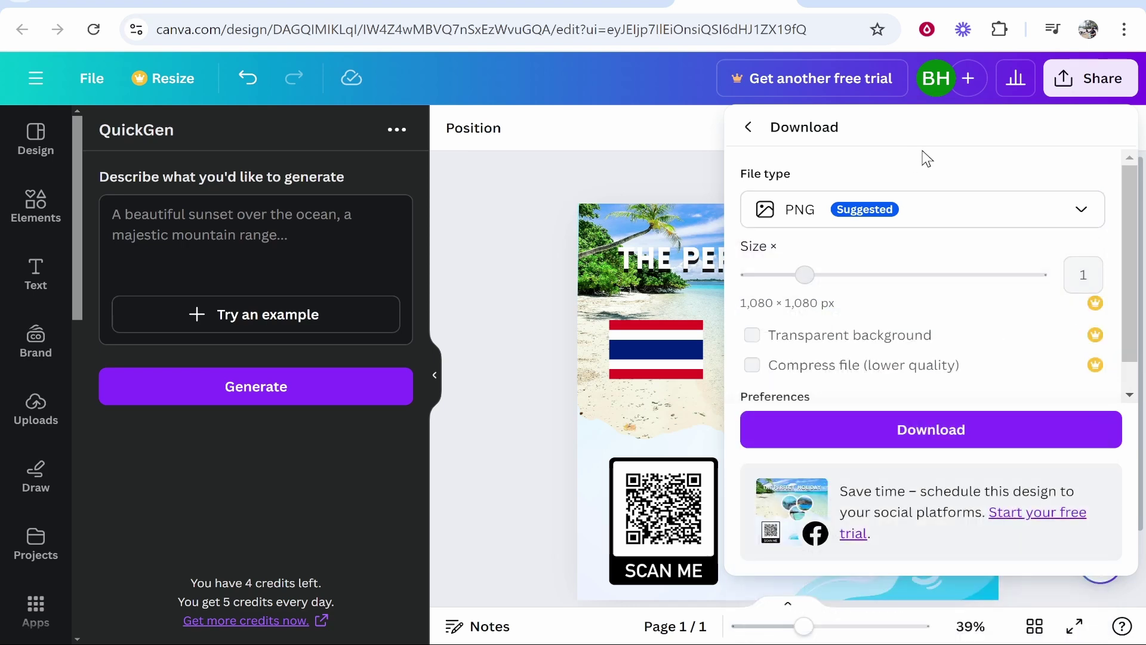
left_click(986, 438)
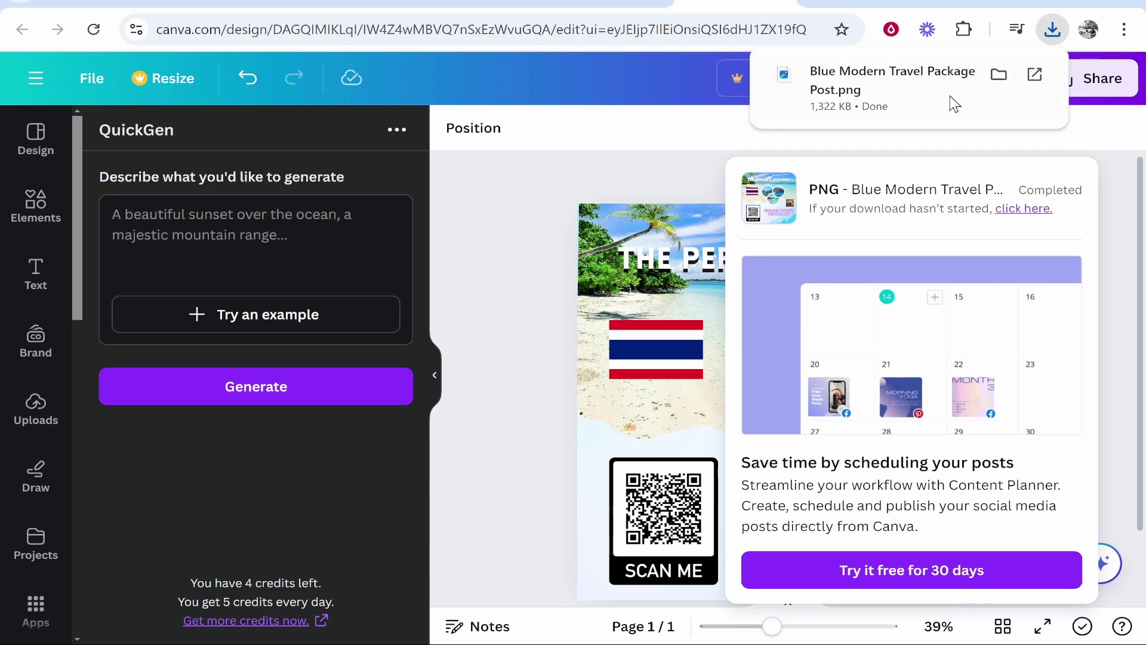
Open the downloaded 1080 × 1080 PNG full screen to check it, then close it
left_click(905, 97)
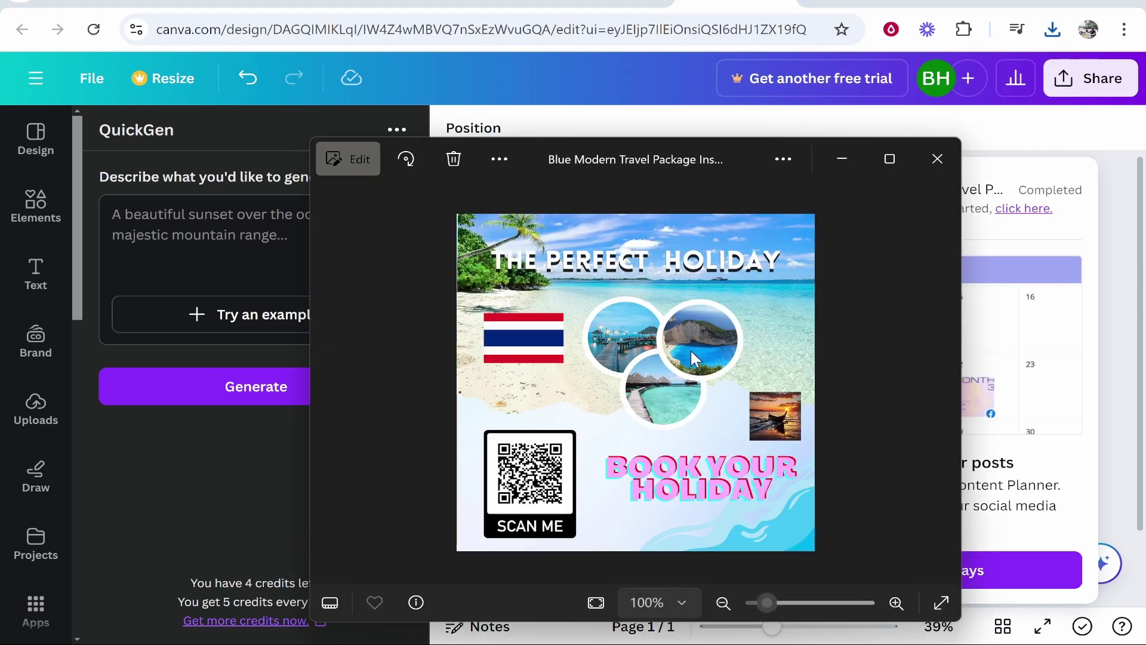
scroll(501, 302, "up", 3)
scroll(700, 245, "down", 2)
left_click(889, 154)
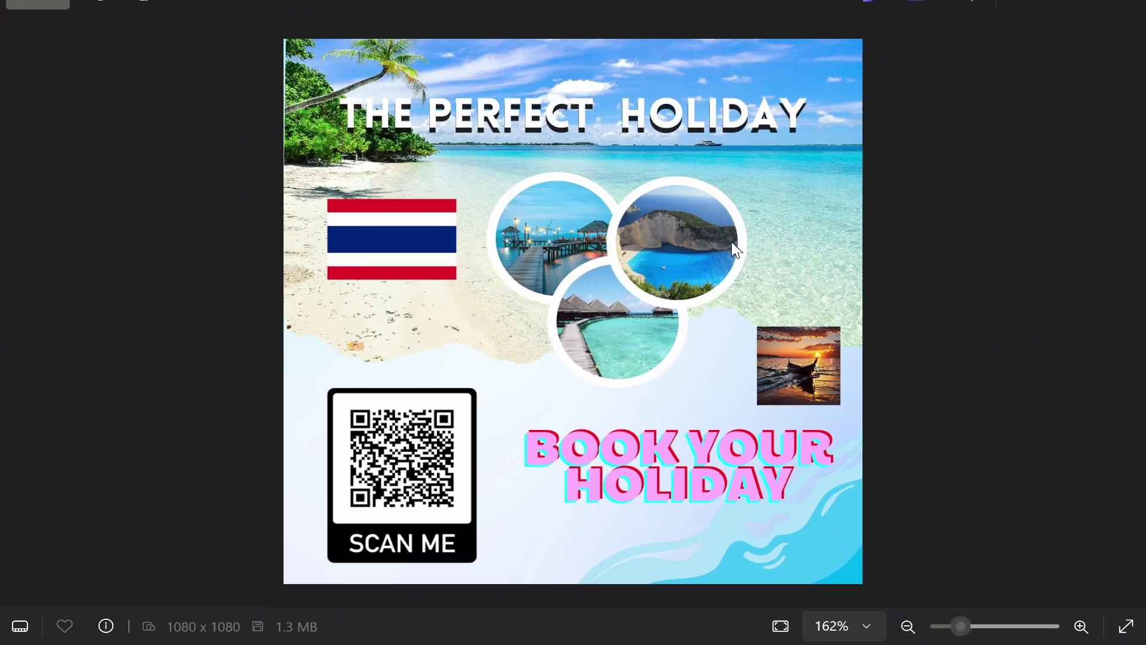
scroll(717, 154, "up", 3)
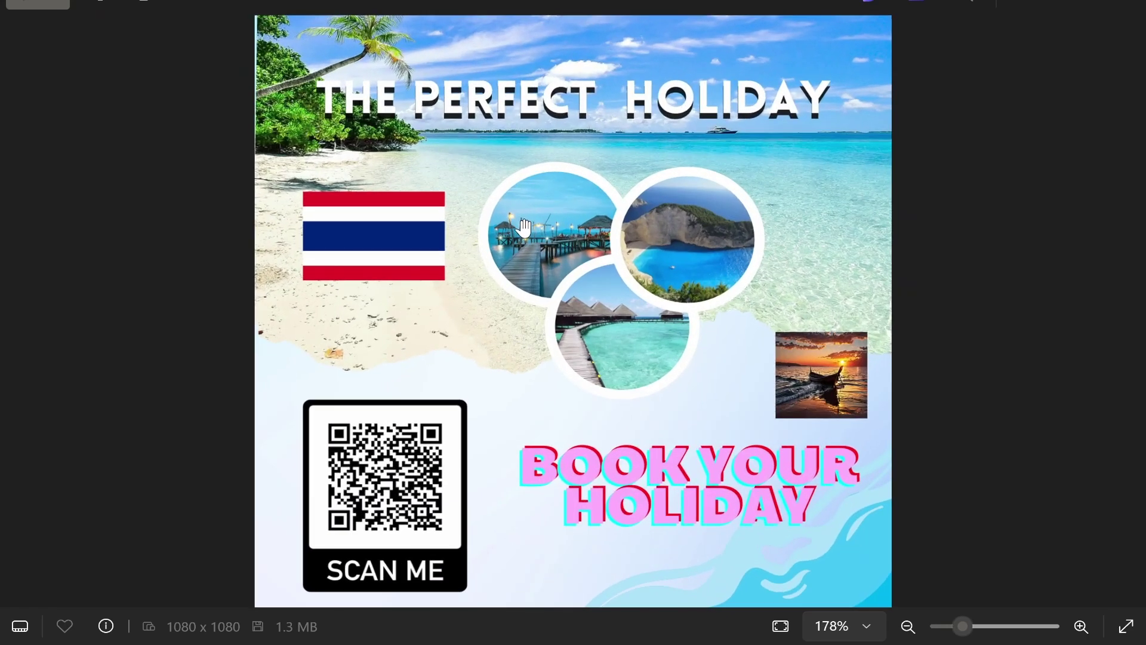
left_click(1114, 6)
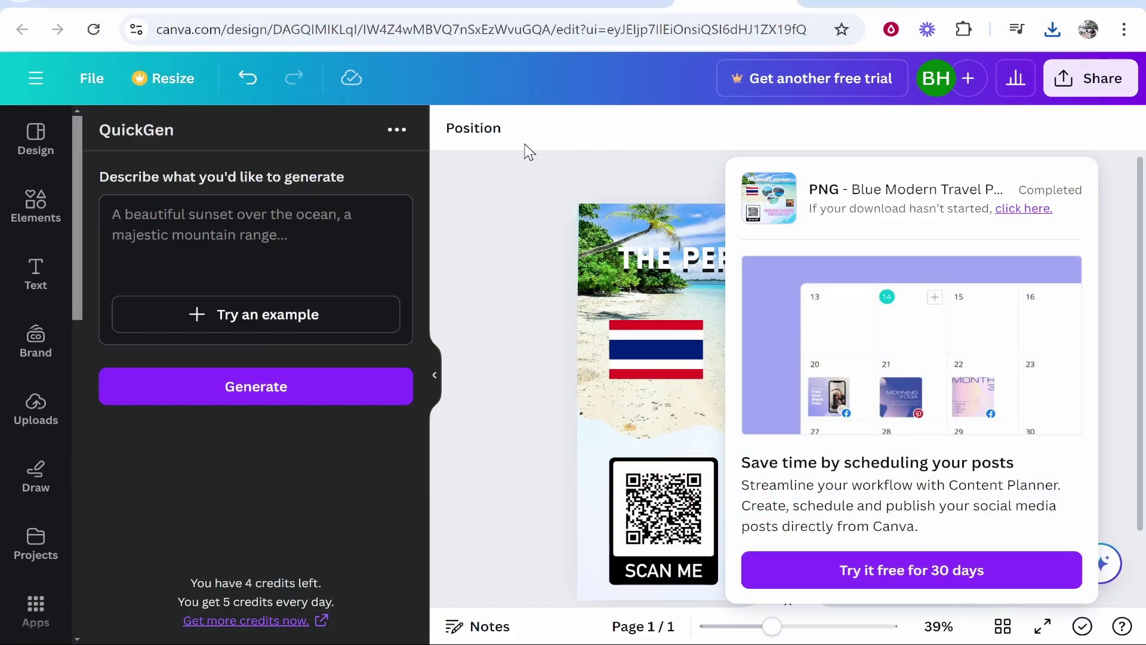
Dismiss the download notice and scroll the Design panel's template list
left_click(607, 131)
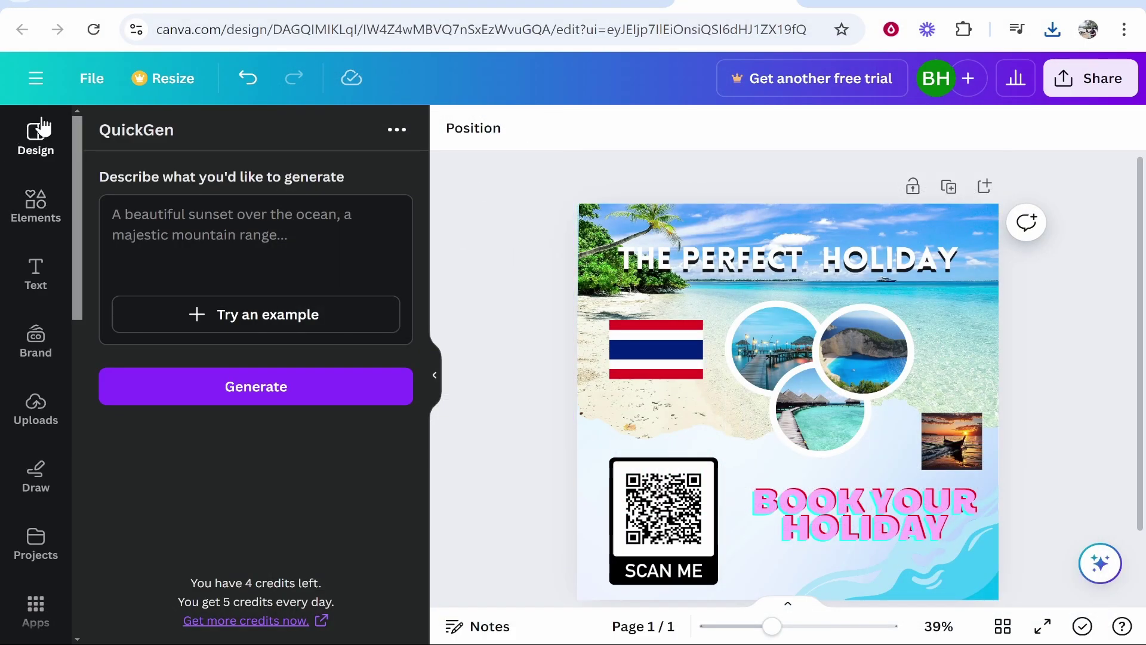
left_click(68, 142)
scroll(243, 482, "down", 10)
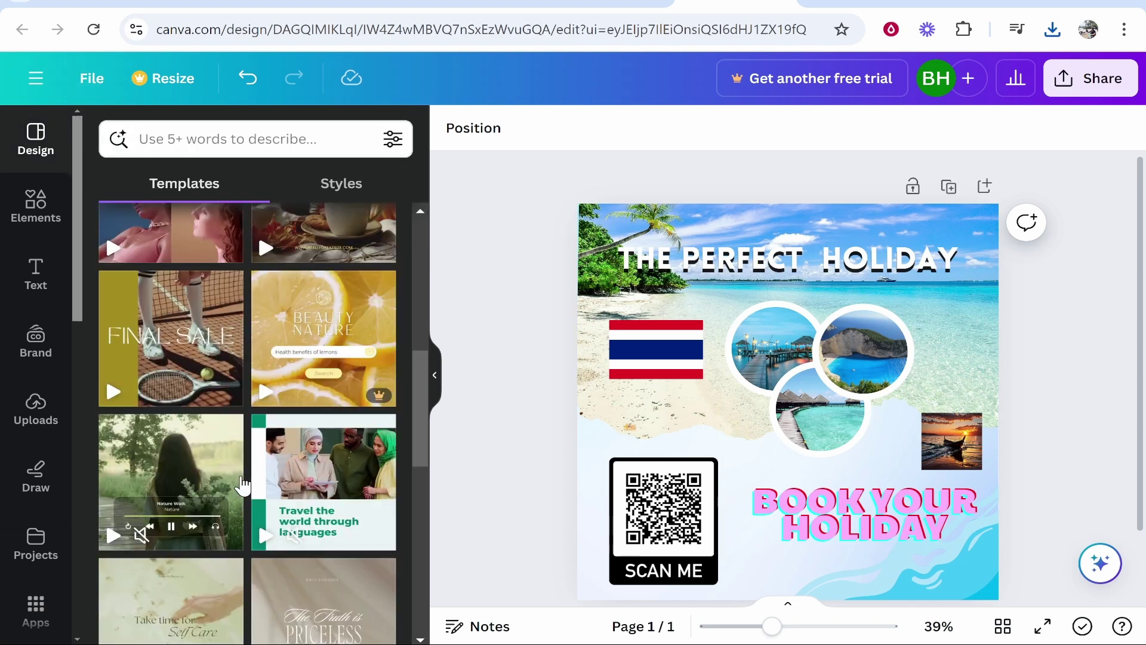